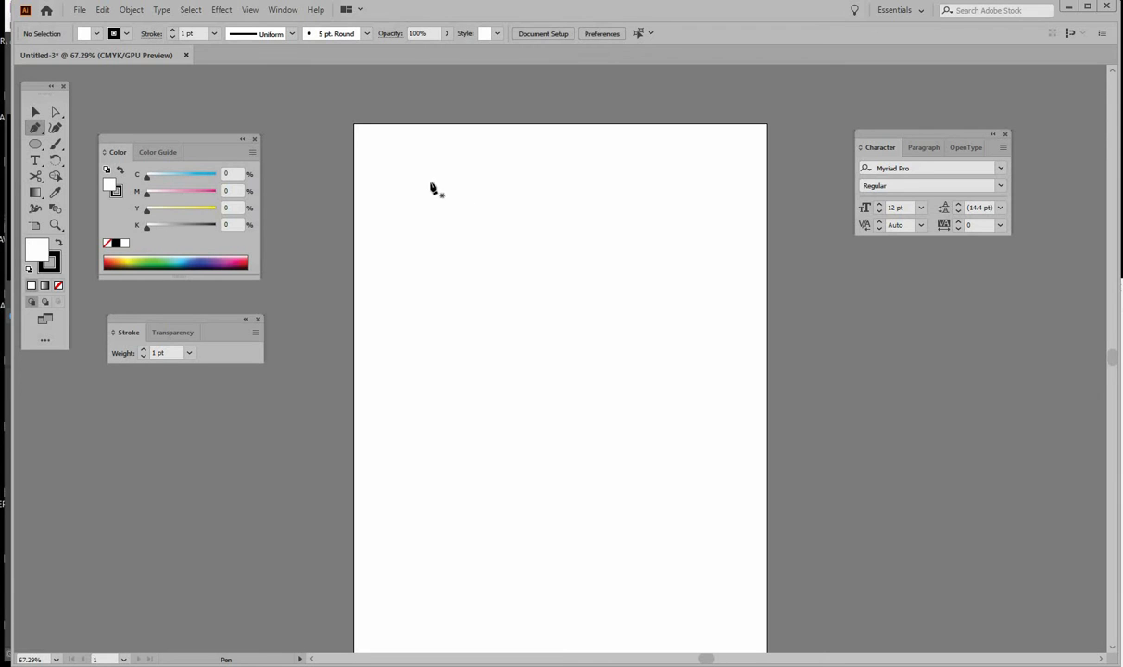
Draw a closed straight-sided triangle with the Pen tool, with anchors at about (1.56, 1.04), (3.92, 1.61) and (2.01, 2.8) in, and deselect it.
{"action": "left_click", "coordinate": [428, 174]}
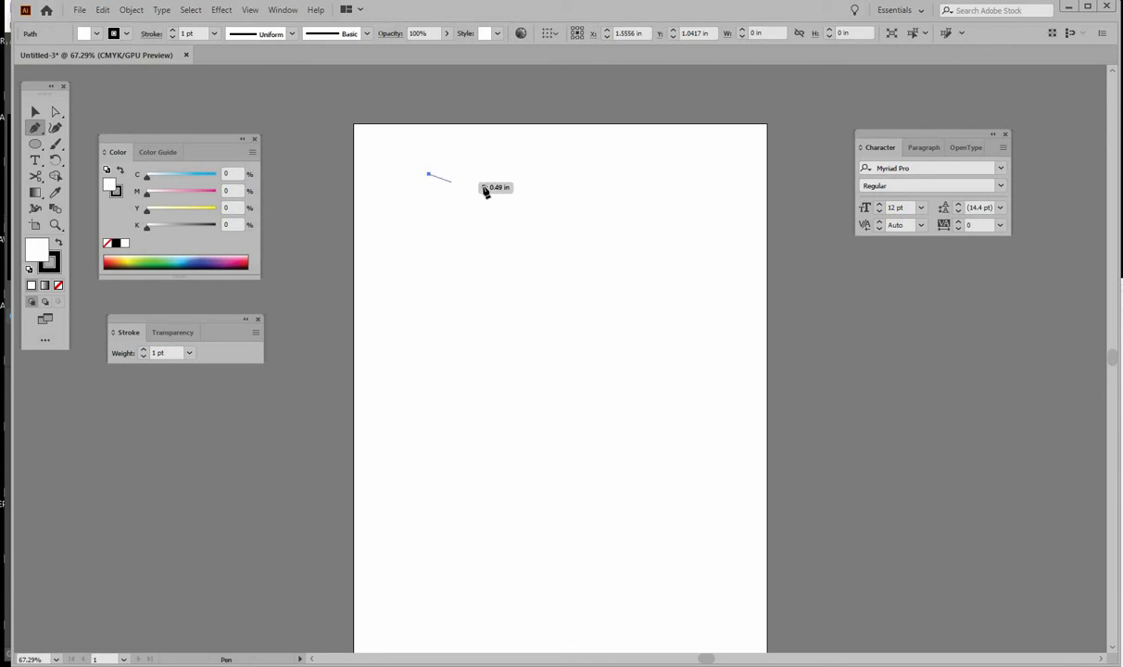
{"action": "left_click", "coordinate": [543, 201]}
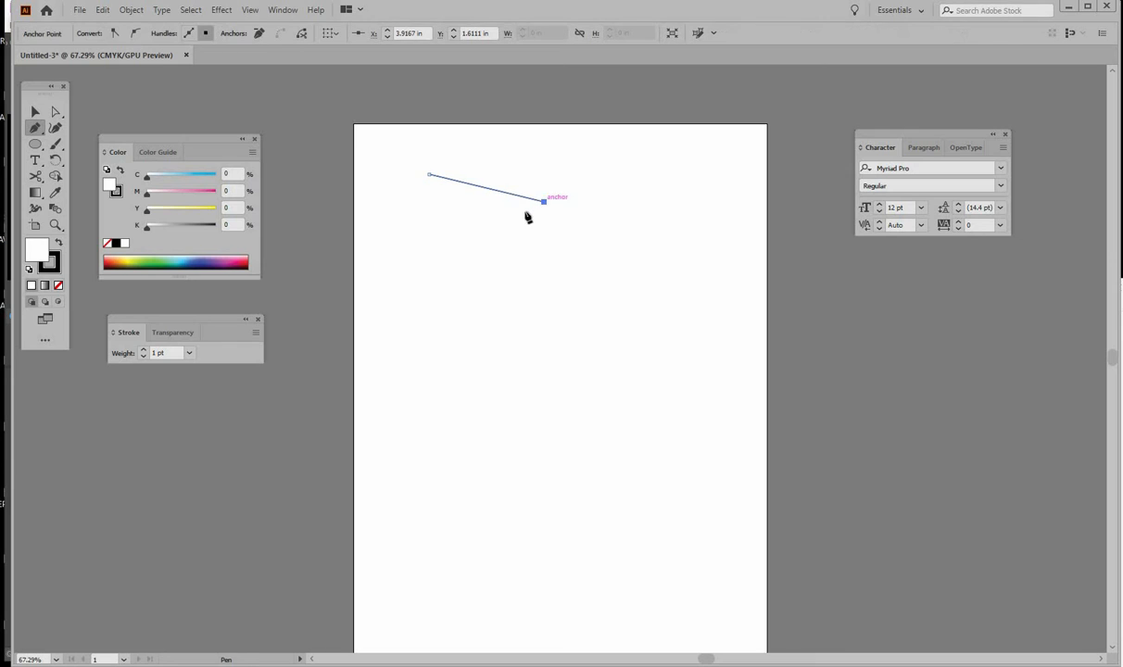
{"action": "left_click", "coordinate": [451, 260]}
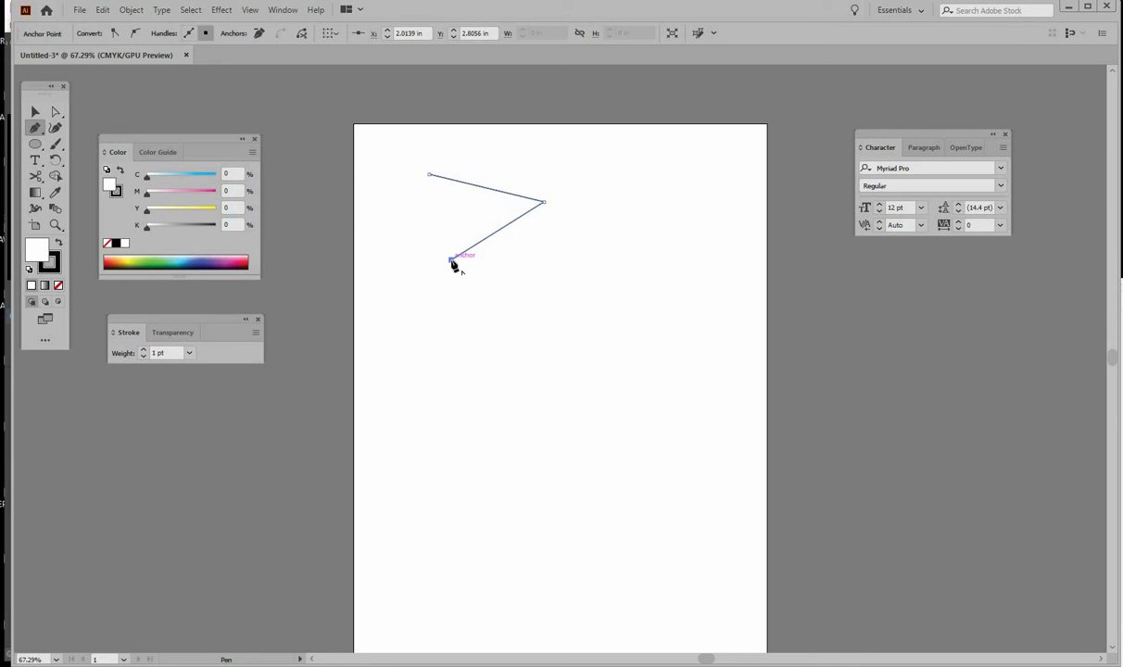
{"action": "left_click", "coordinate": [429, 176]}
{"action": "left_click", "coordinate": [35, 113]}
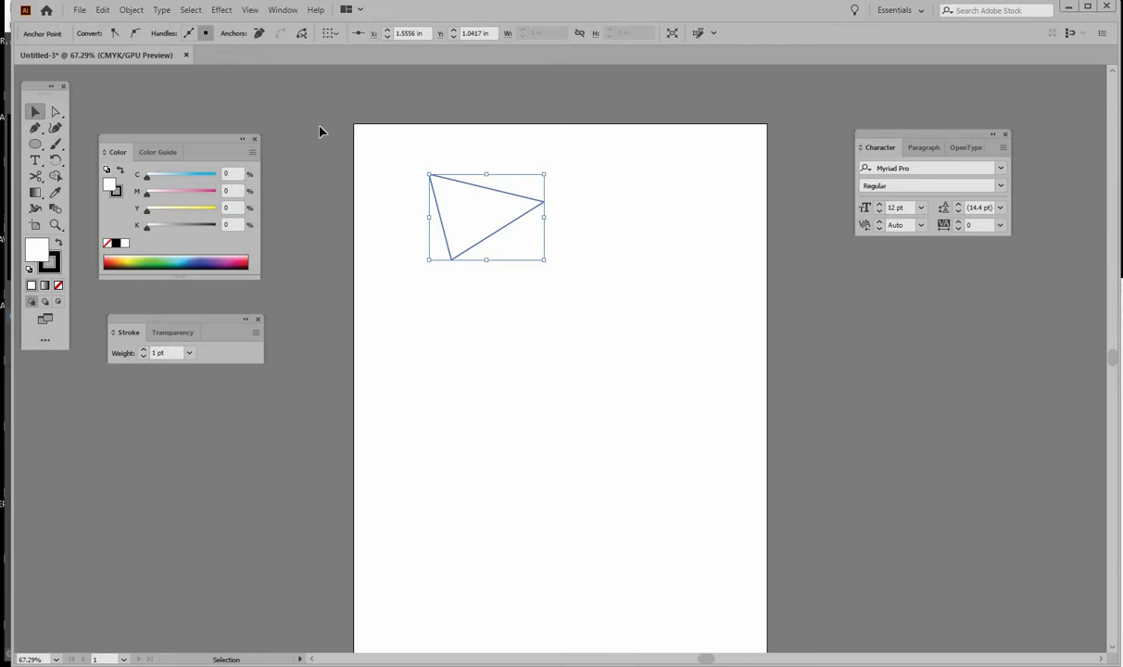
{"action": "left_click", "coordinate": [296, 113]}
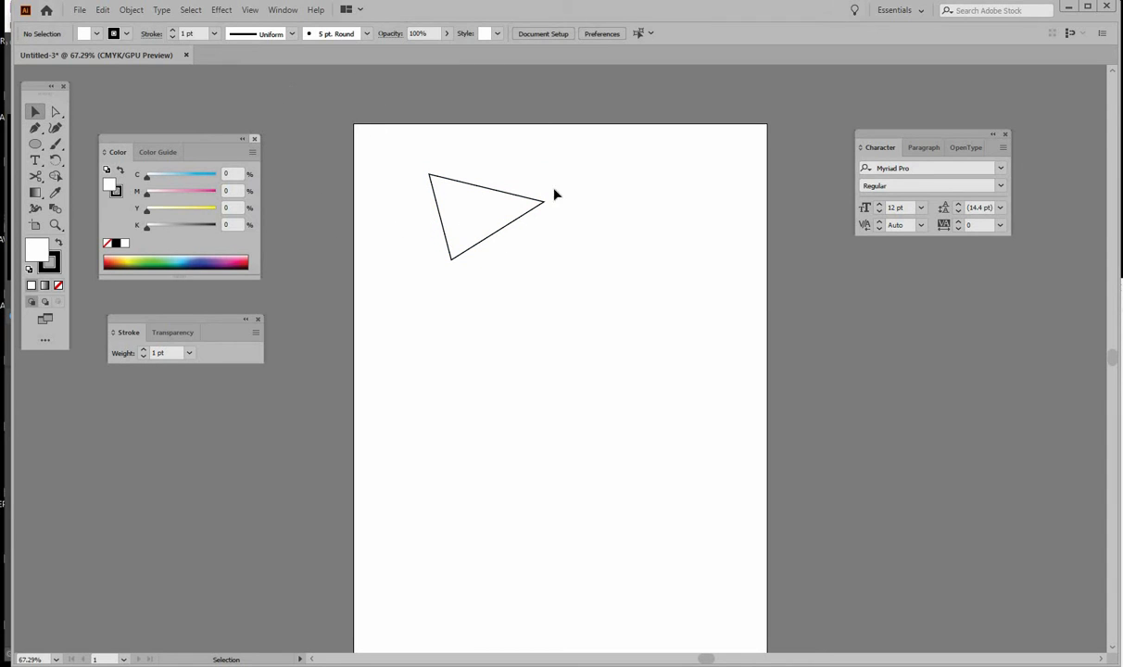
Draw an open curved path with the Pen tool, from about (5.42, 0.92) in through smooth anchors near (6.99, 2.42) and (5.63, 3.76) in.
{"action": "left_click", "coordinate": [36, 128]}
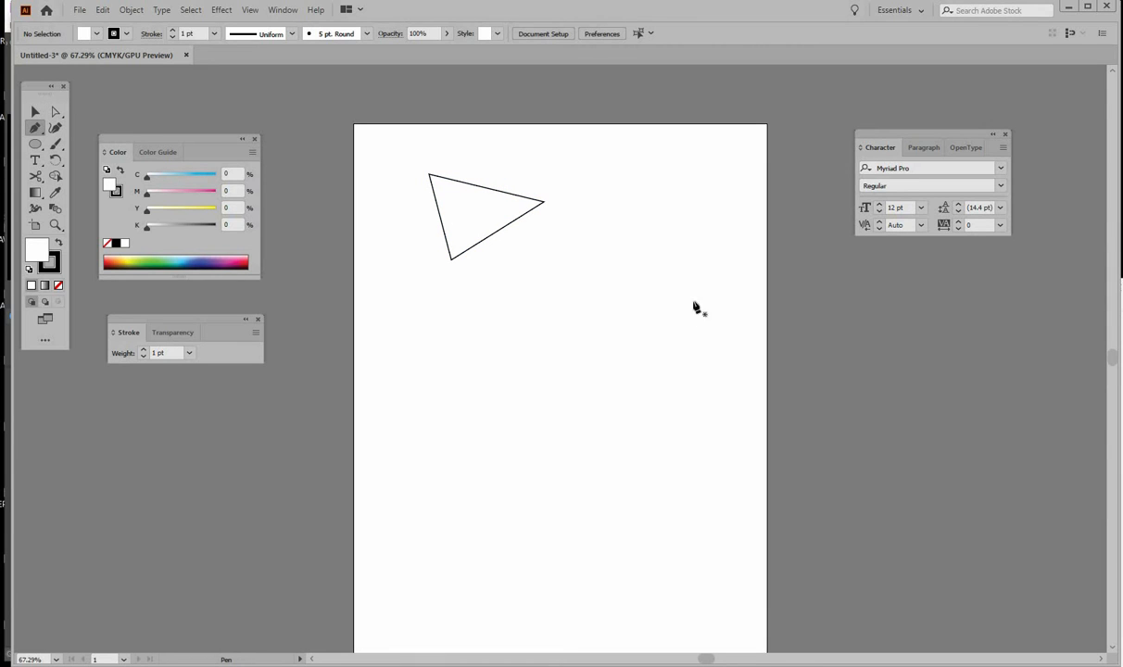
{"action": "left_click", "coordinate": [616, 169]}
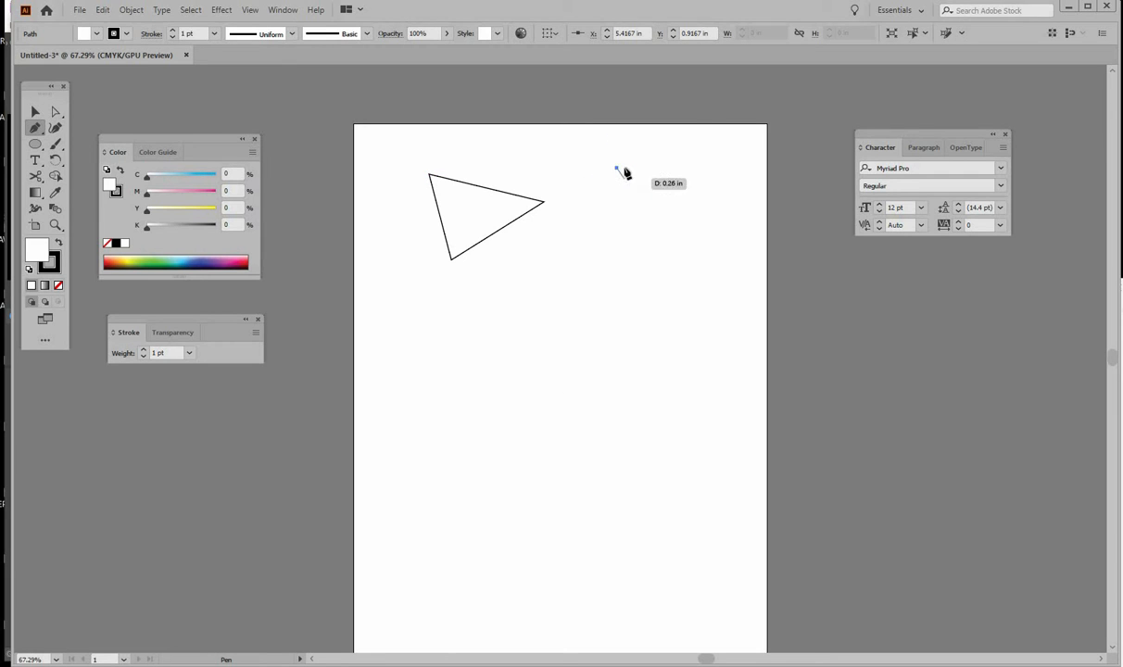
{"action": "left_click", "coordinate": [695, 246]}
{"action": "left_click_drag", "start_coordinate": [694, 241], "coordinate": [681, 339]}
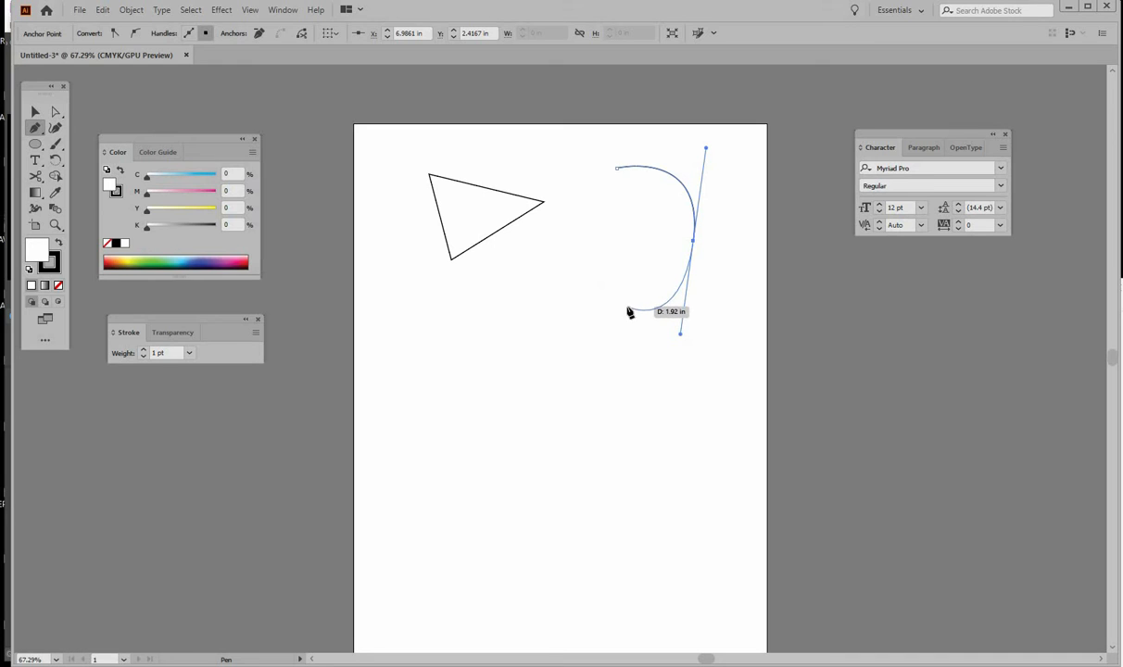
{"action": "left_click_drag", "start_coordinate": [627, 305], "coordinate": [599, 413]}
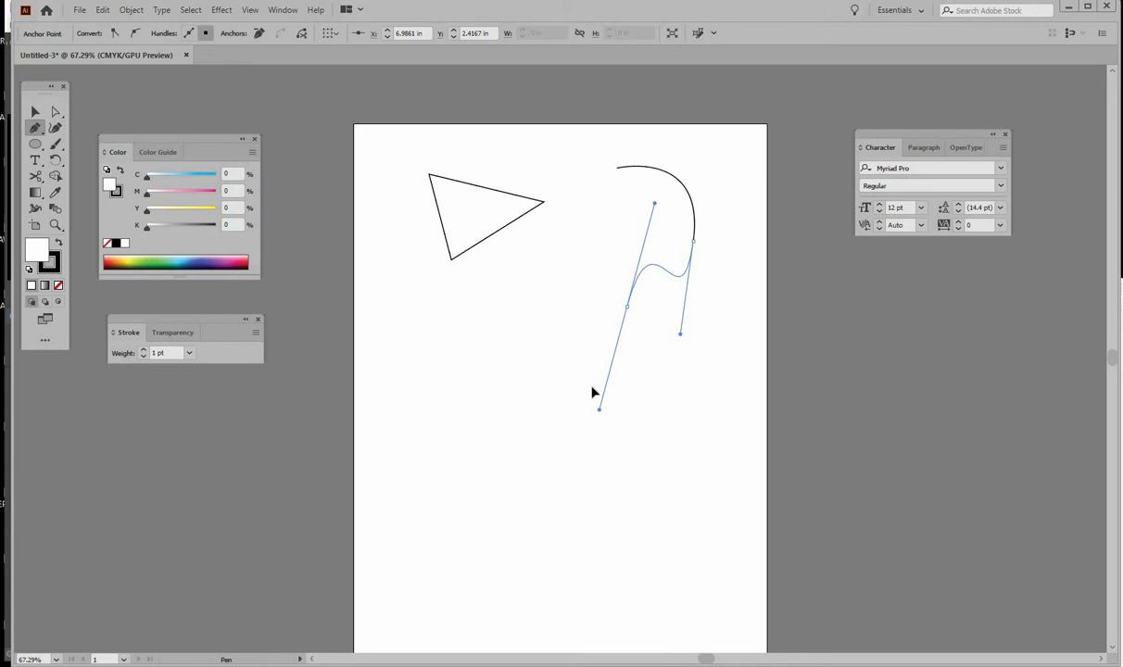
{"action": "left_click_drag", "start_coordinate": [593, 393], "coordinate": [610, 424]}
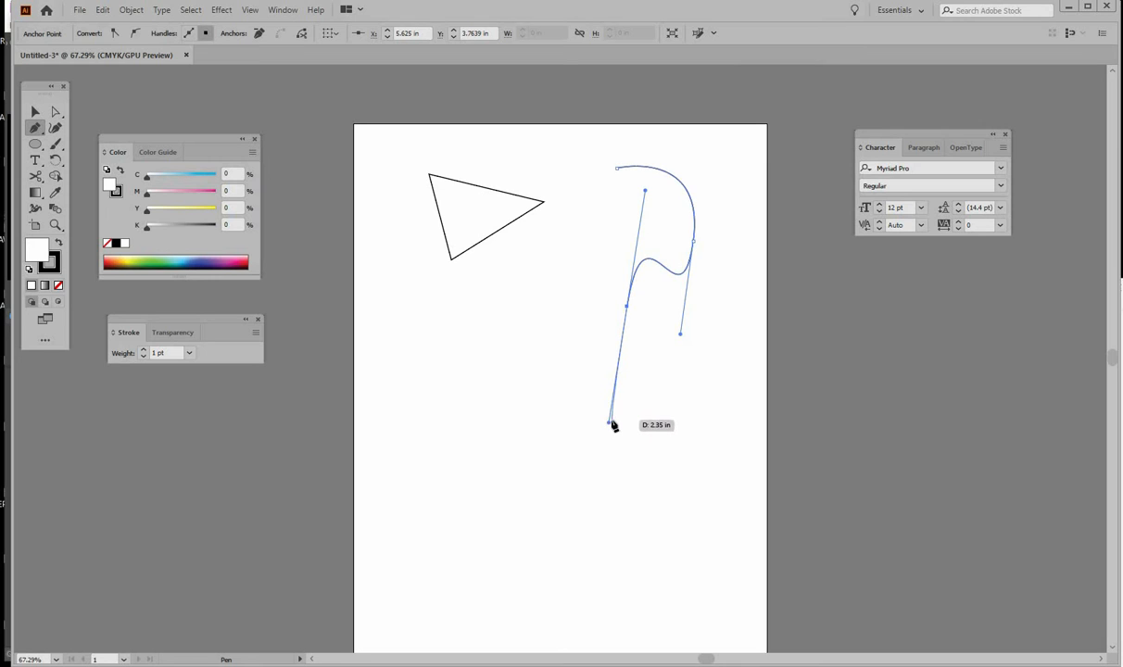
Continue the path with curved segments to about (3.82, 4.97) and (2.38, 3.83) in, removing the previous anchor's outgoing handle before each segment.
{"action": "left_click", "coordinate": [627, 309]}
{"action": "left_click_drag", "start_coordinate": [539, 365], "coordinate": [545, 477]}
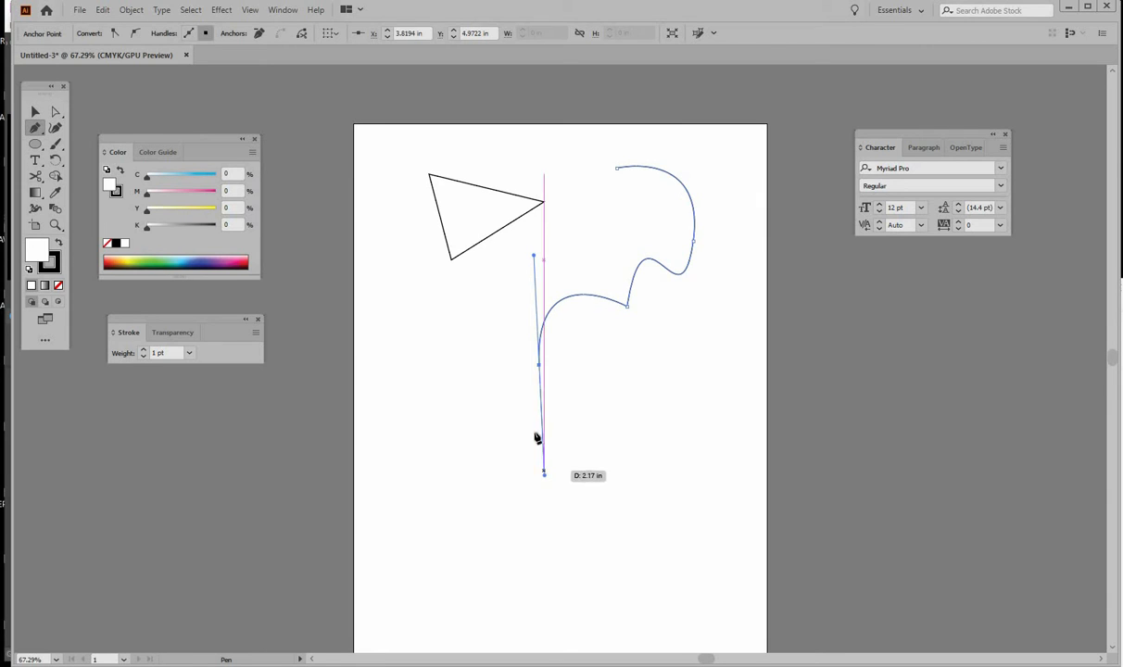
{"action": "left_click", "coordinate": [539, 365]}
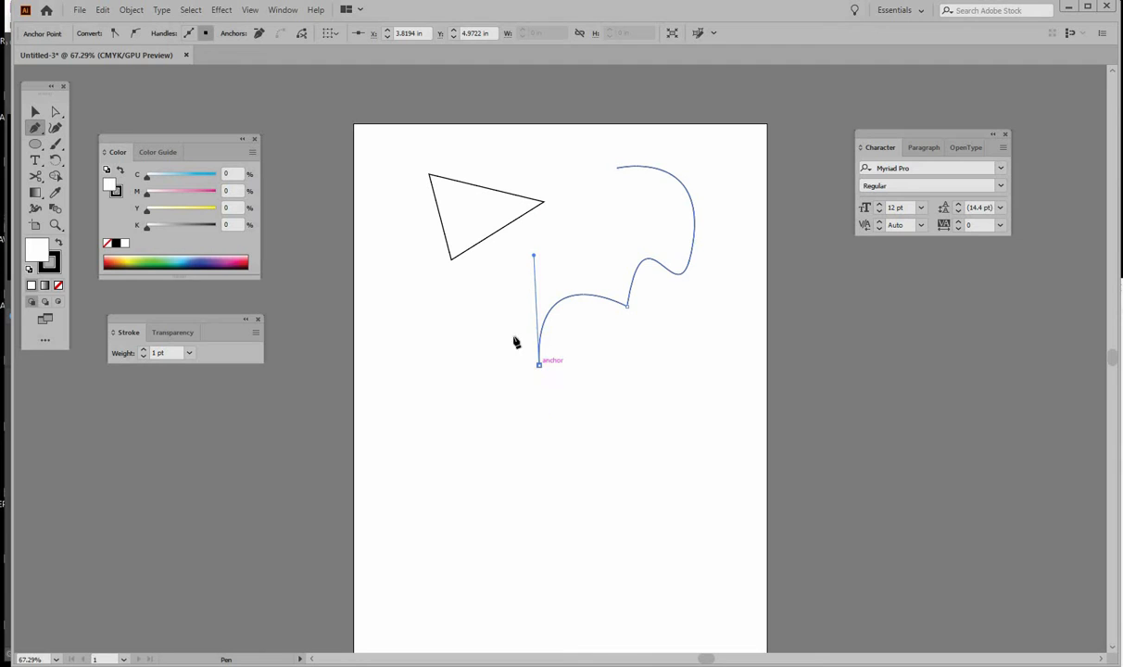
{"action": "left_click_drag", "start_coordinate": [469, 310], "coordinate": [413, 369]}
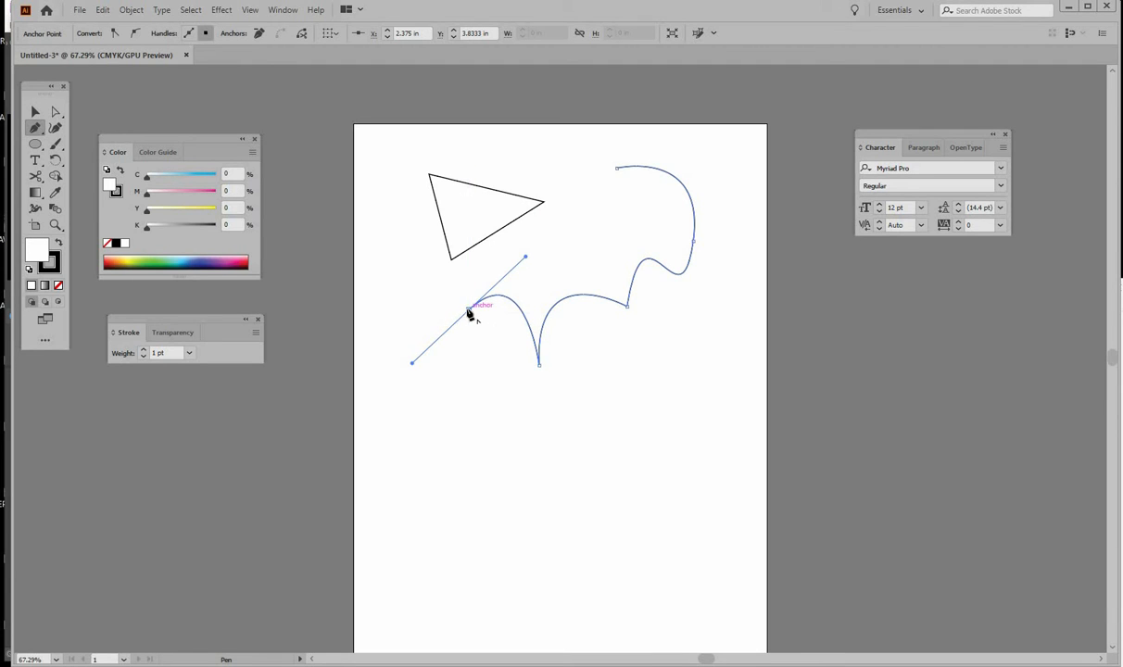
Select the triangle and the curved path and delete both.
{"action": "left_click", "coordinate": [35, 111]}
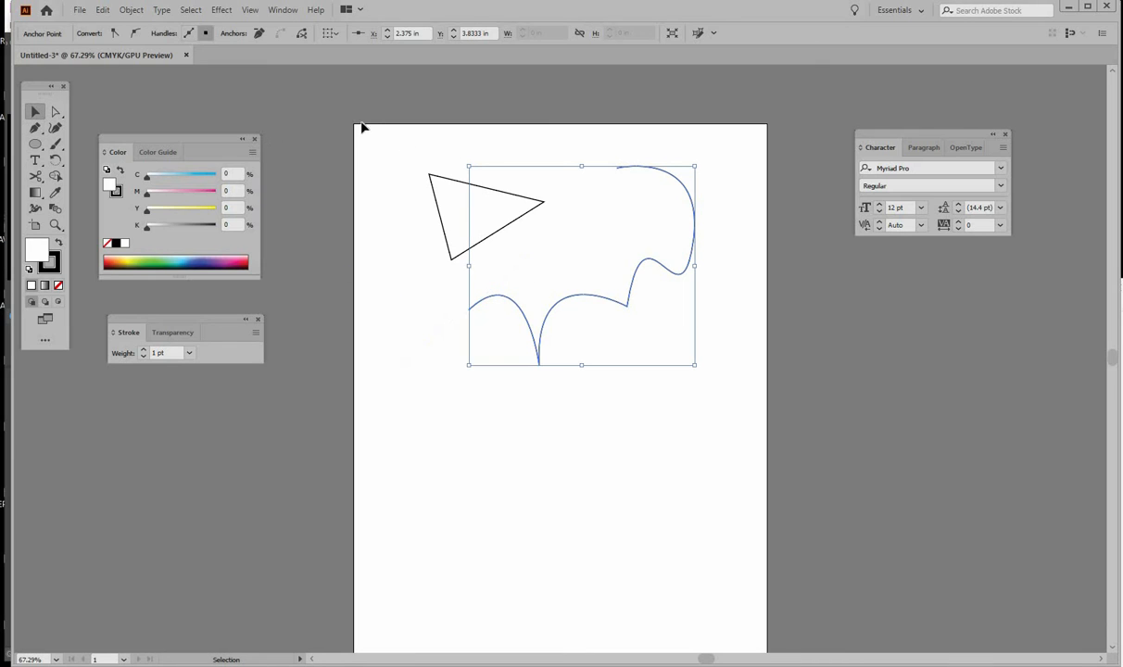
{"action": "left_click_drag", "start_coordinate": [362, 127], "coordinate": [711, 321]}
{"action": "key", "text": "Delete"}
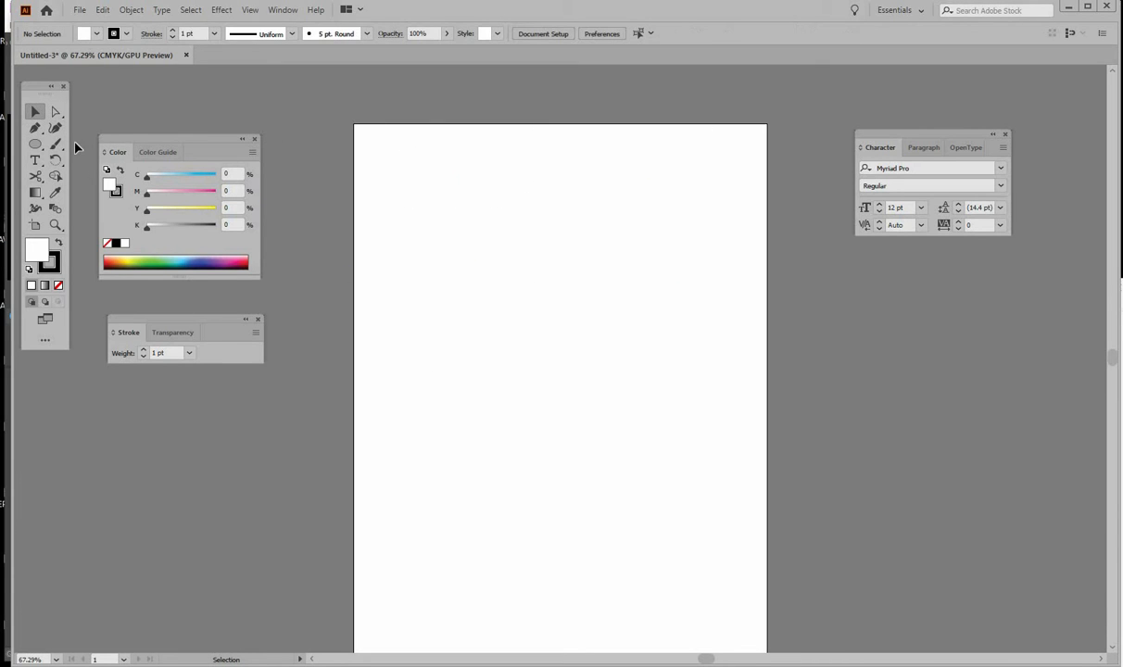
Start a Pen path at about (2.69, 1.38) in with curves to (4.94, 1.86) and (3.36, 4.22) in, removing each curved anchor's outgoing handle.
{"action": "left_click", "coordinate": [34, 128]}
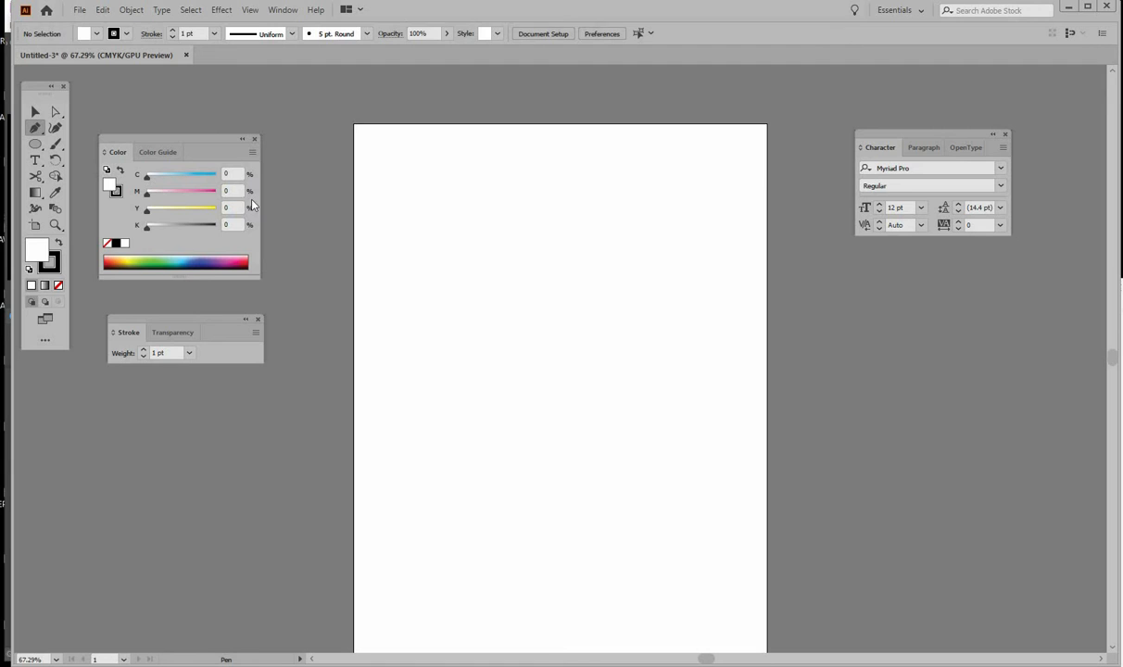
{"action": "left_click", "coordinate": [484, 189]}
{"action": "left_click_drag", "start_coordinate": [594, 213], "coordinate": [595, 291]}
{"action": "left_click", "coordinate": [593, 216]}
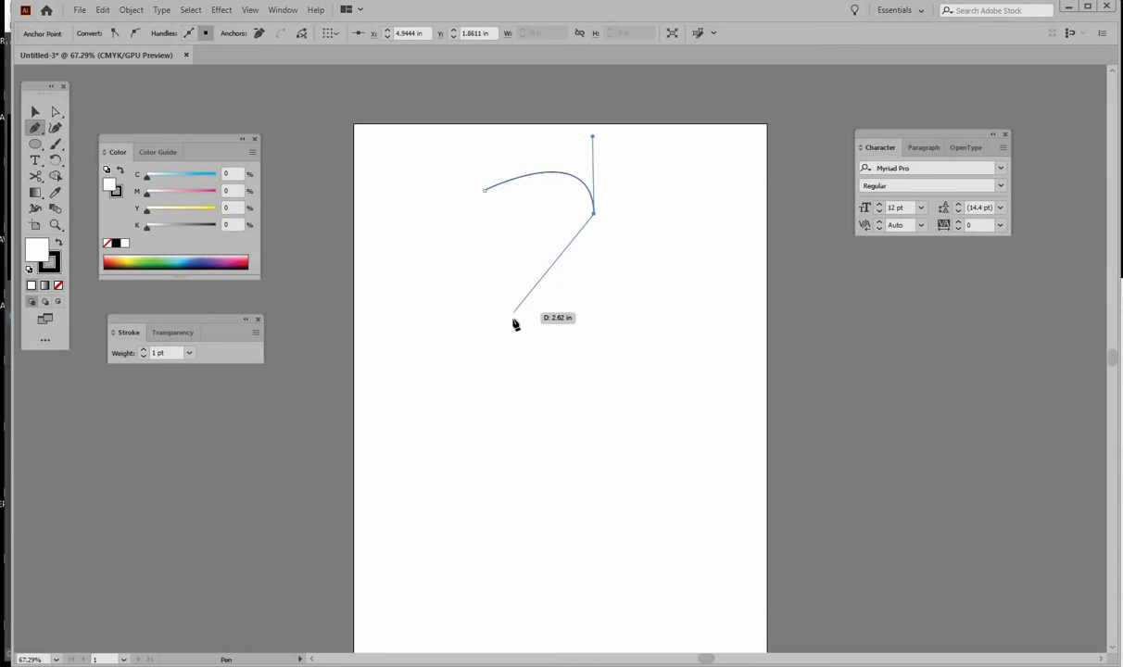
{"action": "left_click_drag", "start_coordinate": [516, 328], "coordinate": [562, 449]}
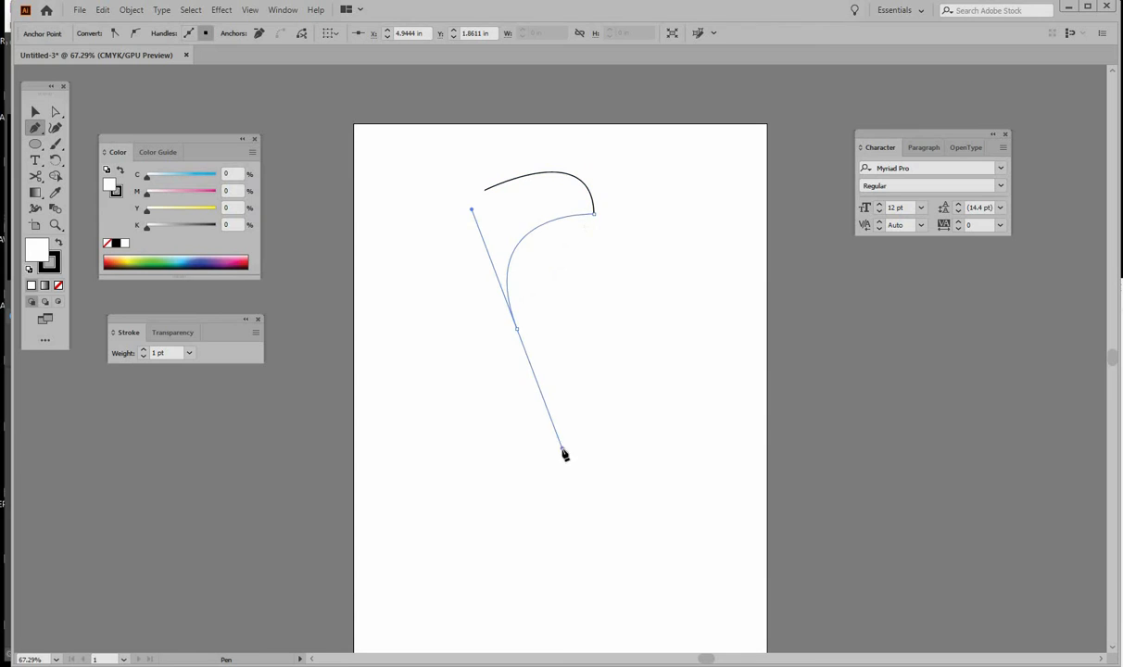
{"action": "left_click", "coordinate": [516, 328]}
Continue with curves to about (1.5, 3.58) and (2.1, 2.35) in, removing each outgoing handle, and close the shape with a curve at its start.
{"action": "left_click_drag", "start_coordinate": [426, 300], "coordinate": [450, 235]}
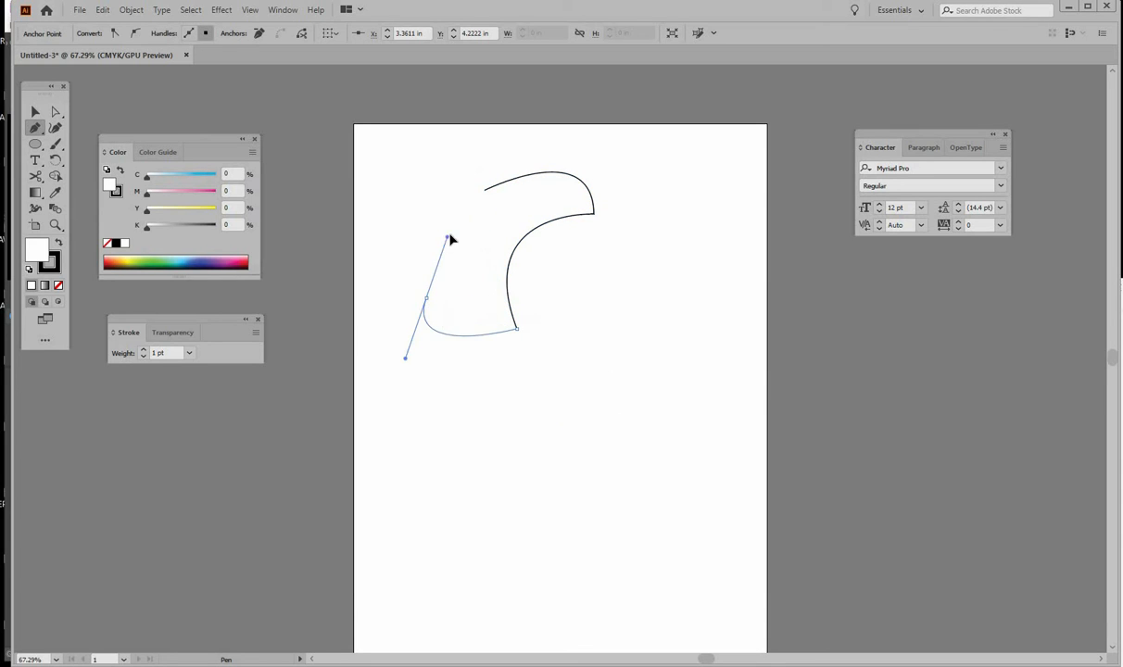
{"action": "left_click", "coordinate": [427, 299]}
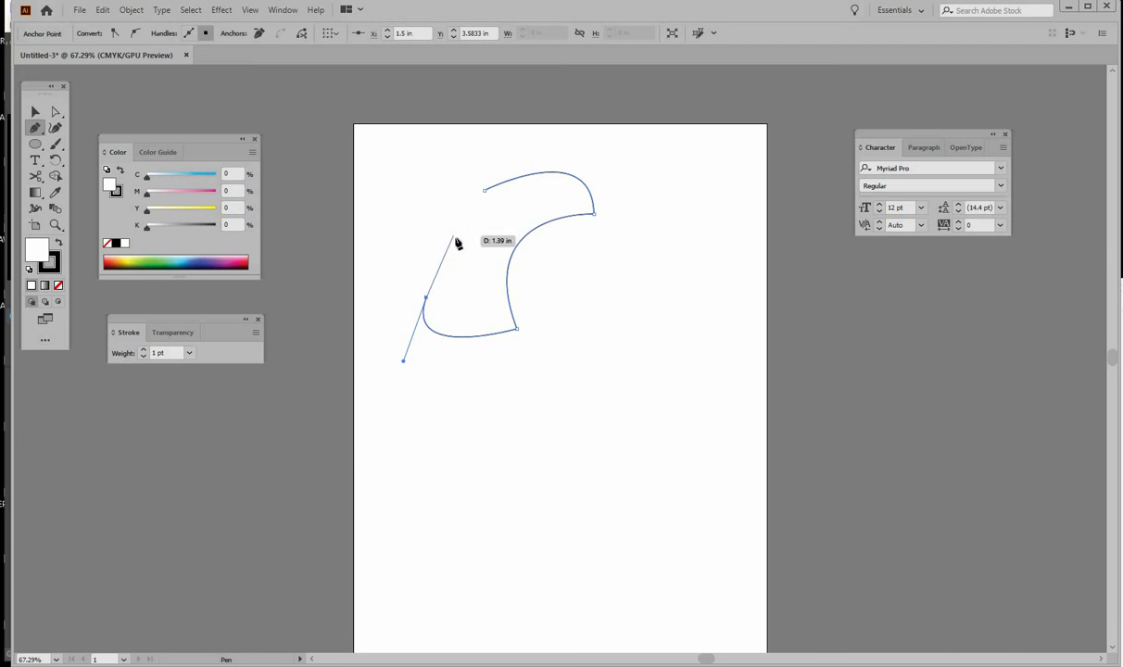
{"action": "left_click_drag", "start_coordinate": [455, 239], "coordinate": [435, 154]}
{"action": "left_click", "coordinate": [454, 238]}
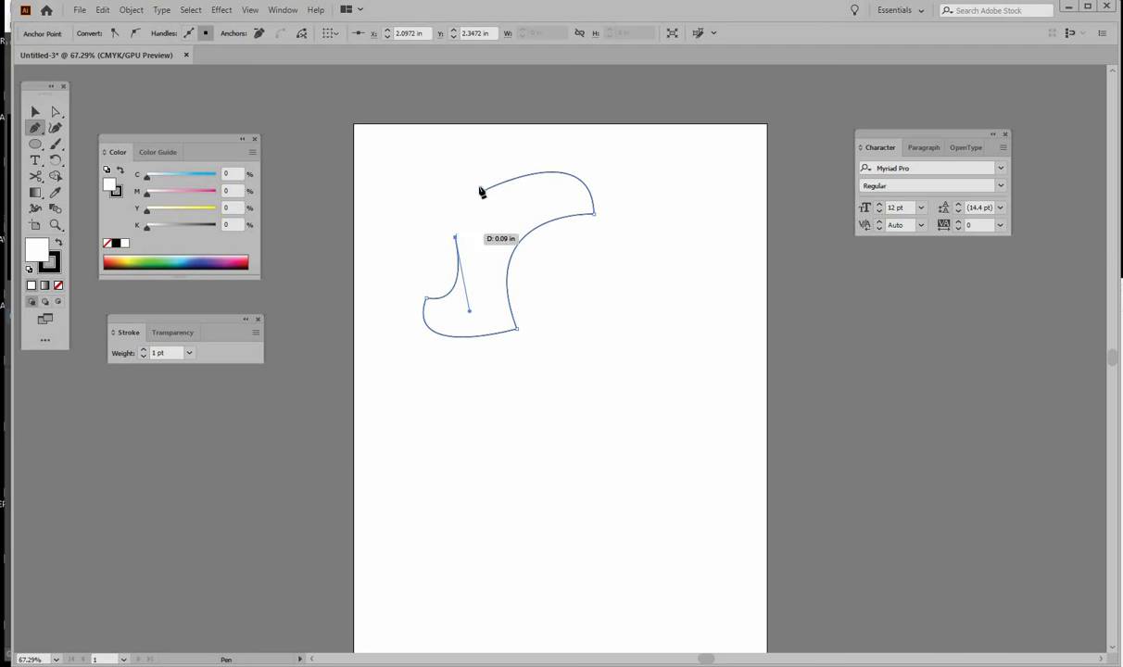
{"action": "left_click", "coordinate": [484, 191]}
{"action": "left_click_drag", "start_coordinate": [485, 191], "coordinate": [552, 208]}
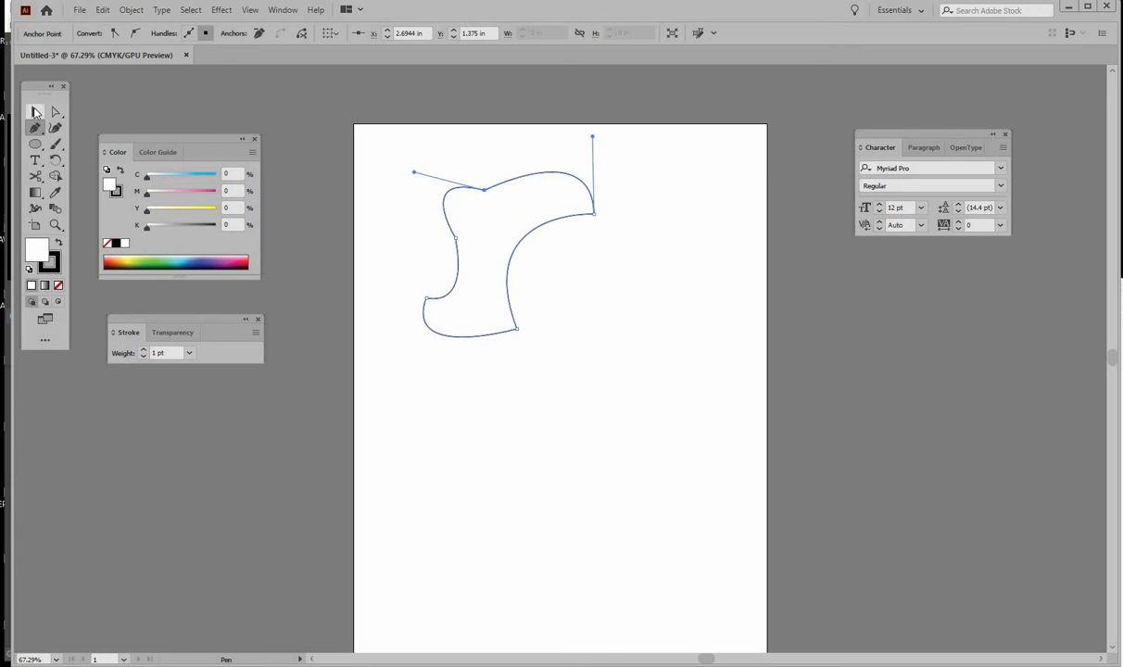
{"action": "left_click", "coordinate": [34, 113]}
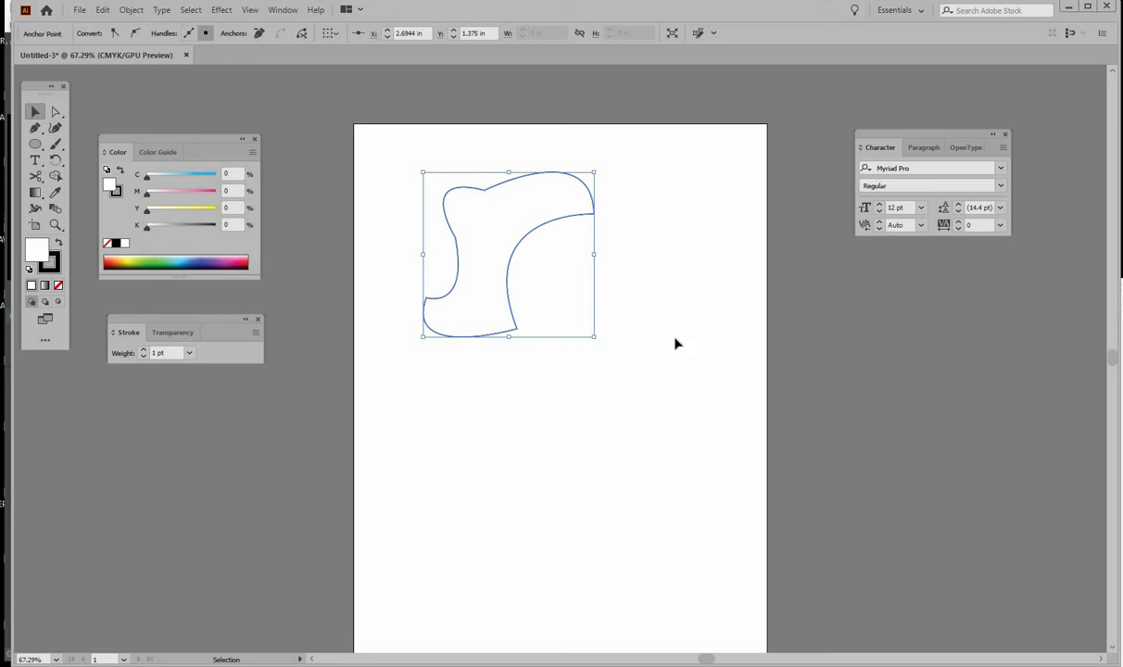
Show the full set of stroke options for the selected shape.
{"action": "left_click_drag", "start_coordinate": [146, 327], "coordinate": [154, 317]}
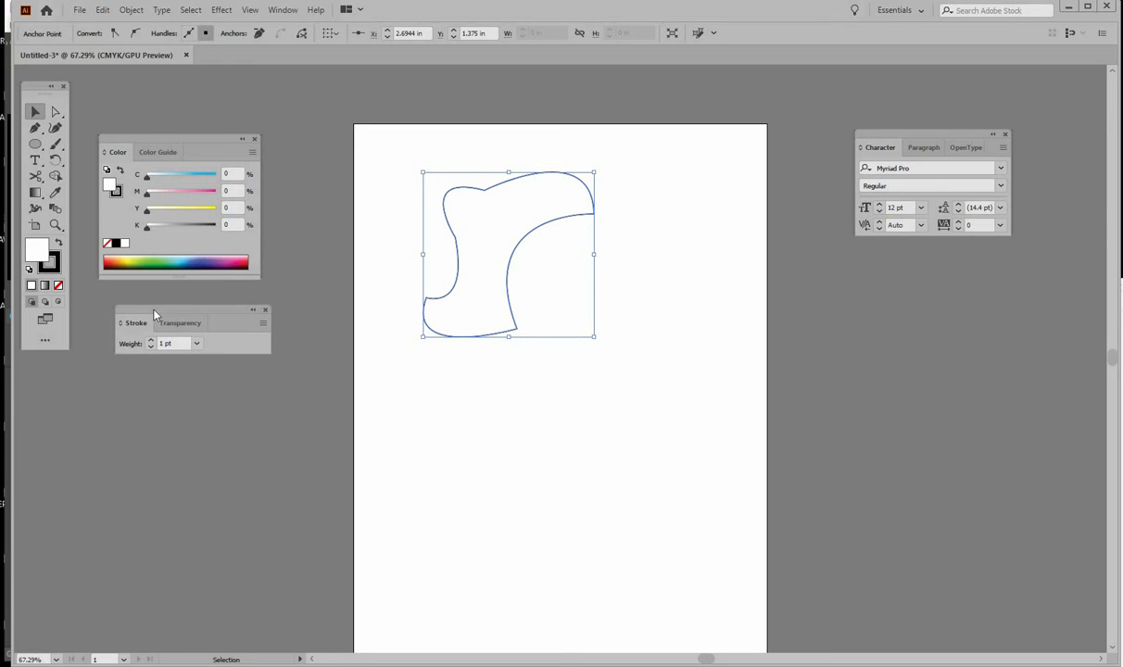
{"action": "left_click", "coordinate": [283, 10]}
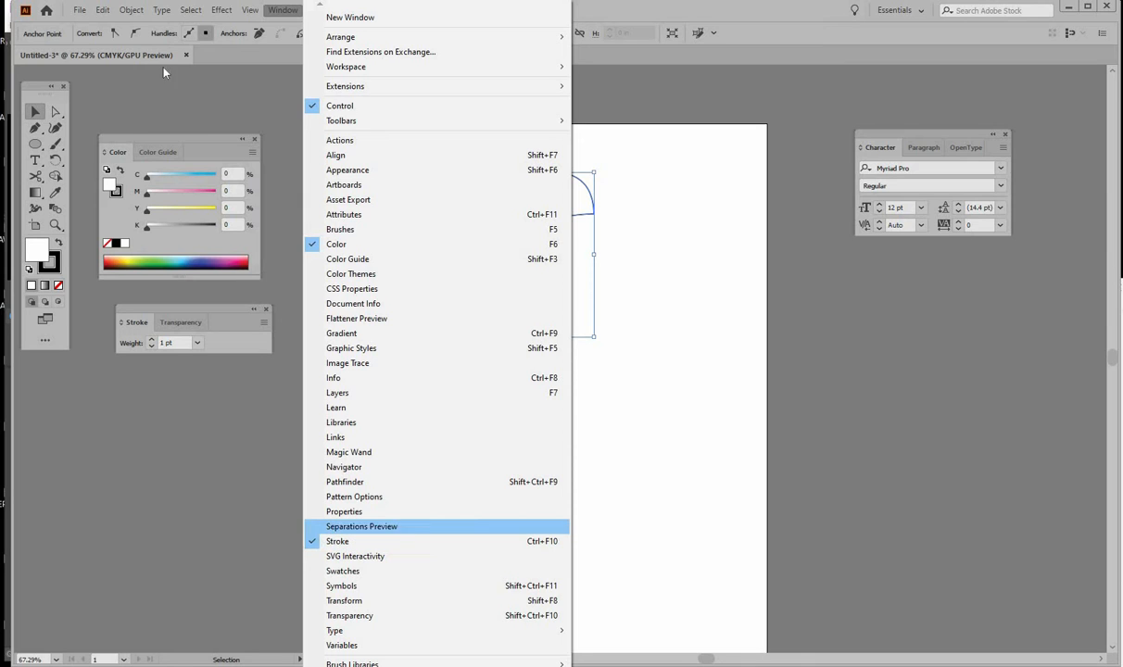
{"action": "left_click", "coordinate": [190, 310]}
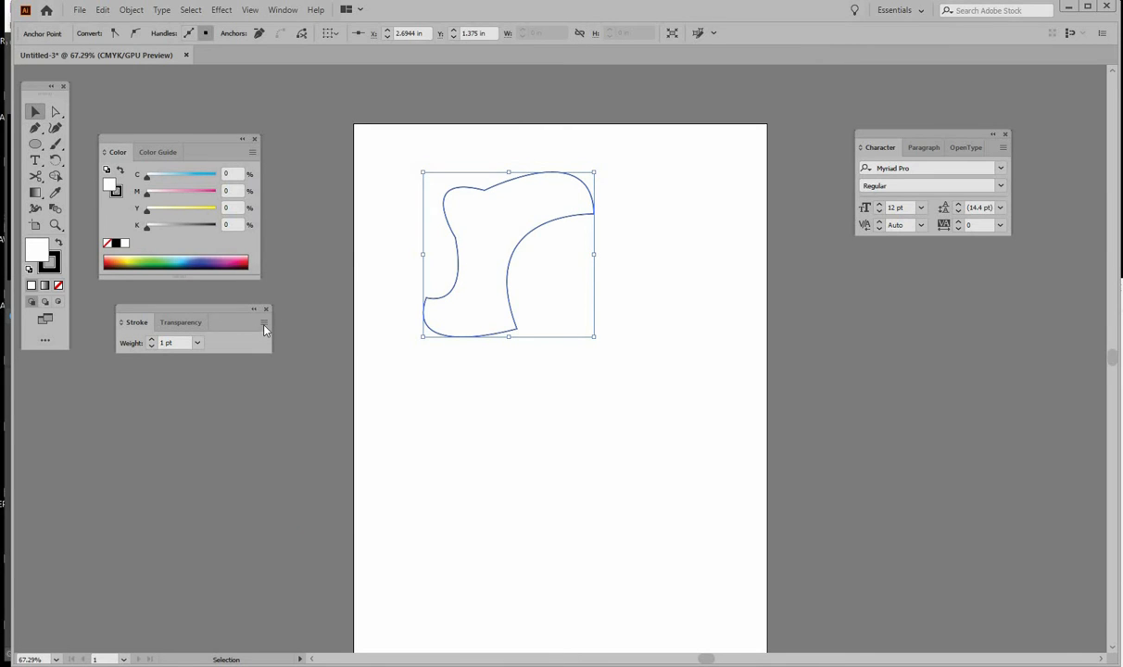
{"action": "left_click", "coordinate": [264, 325]}
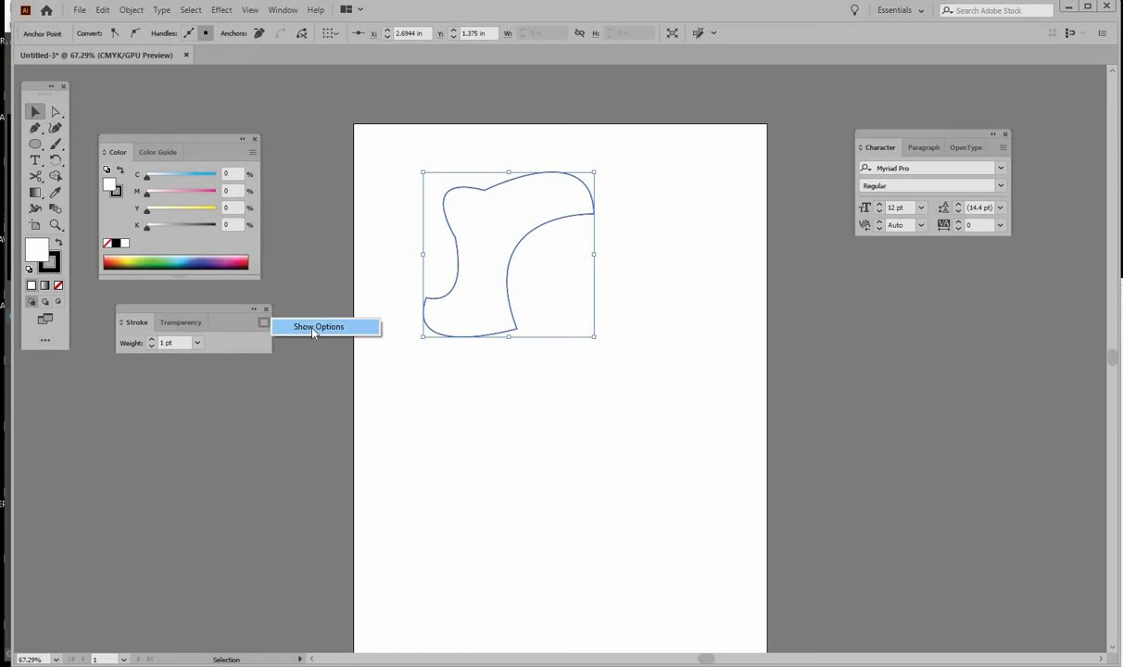
{"action": "left_click", "coordinate": [315, 327]}
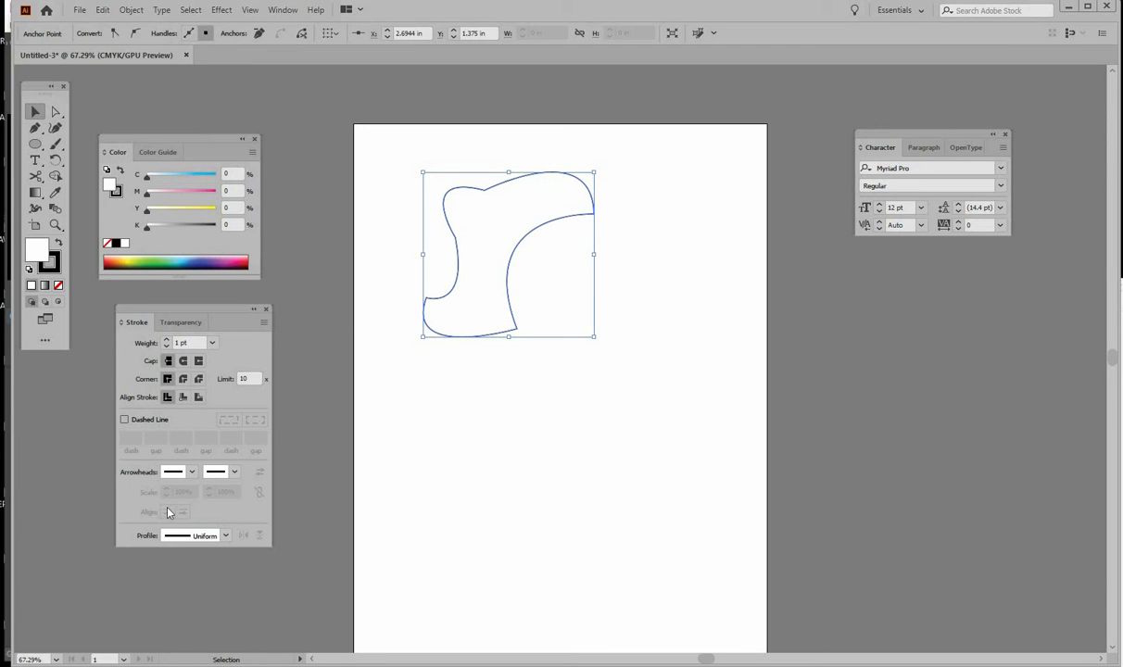
Increase the closed shape's stroke weight to 9 pt.
{"action": "left_click", "coordinate": [168, 341]}
{"action": "left_click", "coordinate": [168, 341]}
{"action": "left_click", "coordinate": [168, 341]}
{"action": "left_click", "coordinate": [168, 341]}
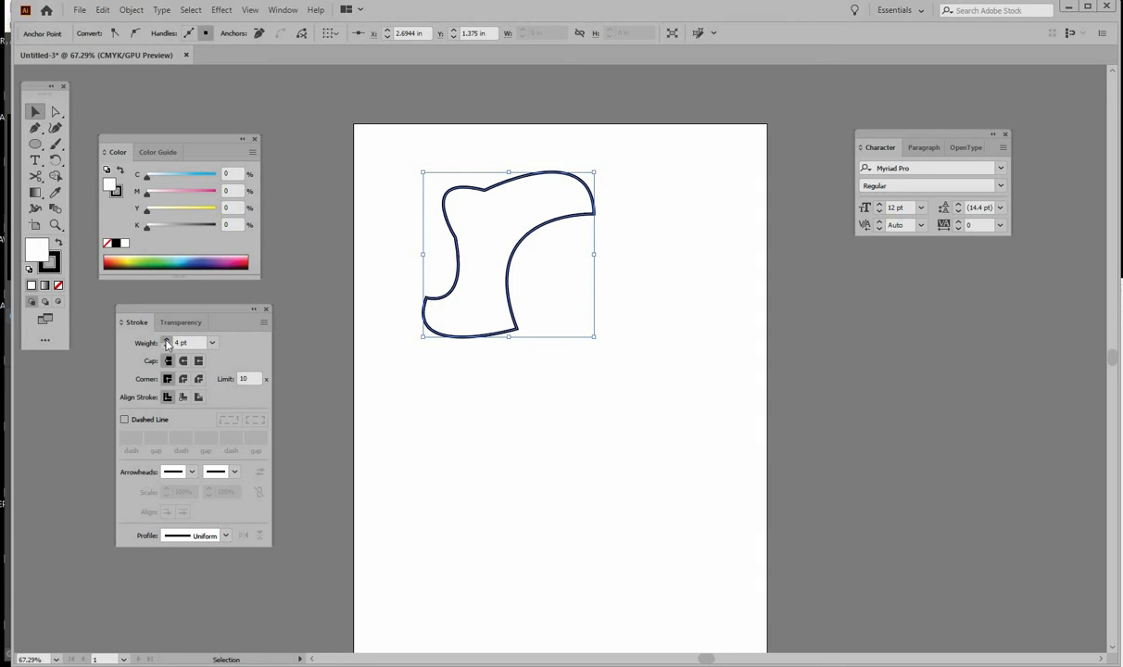
{"action": "left_click", "coordinate": [168, 341]}
{"action": "left_click", "coordinate": [168, 341]}
{"action": "left_click", "coordinate": [168, 341]}
{"action": "left_click", "coordinate": [167, 340]}
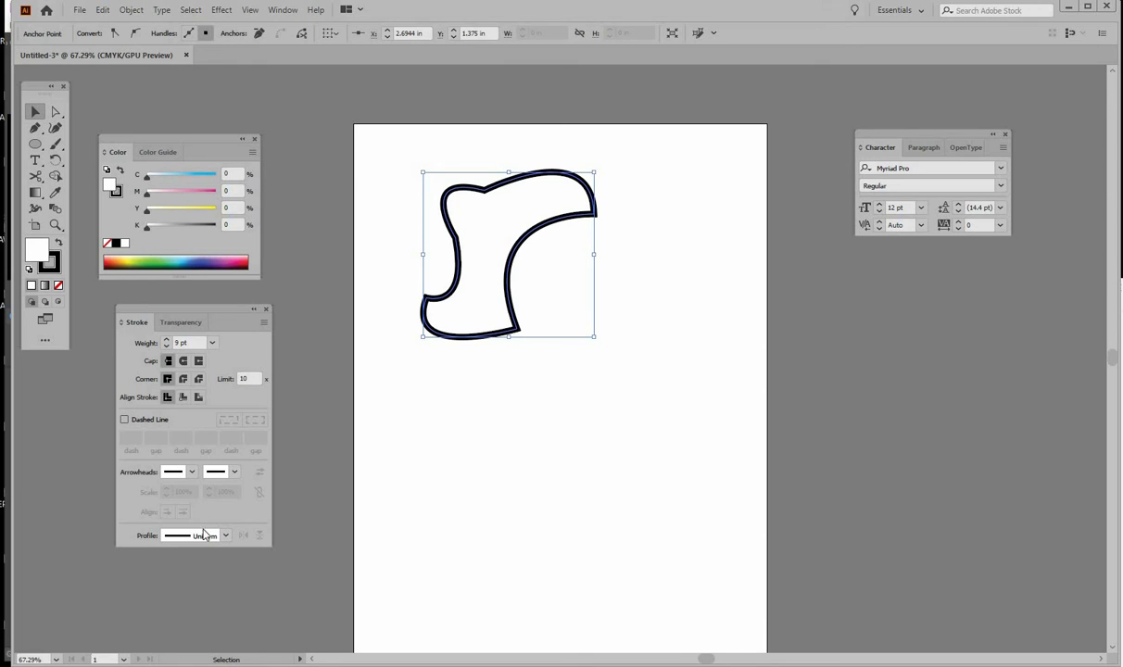
Make the shape's outline dashed with 12 pt dashes and give it the two-bulge width profile after trying Width Profile 3.
{"action": "left_click", "coordinate": [124, 420]}
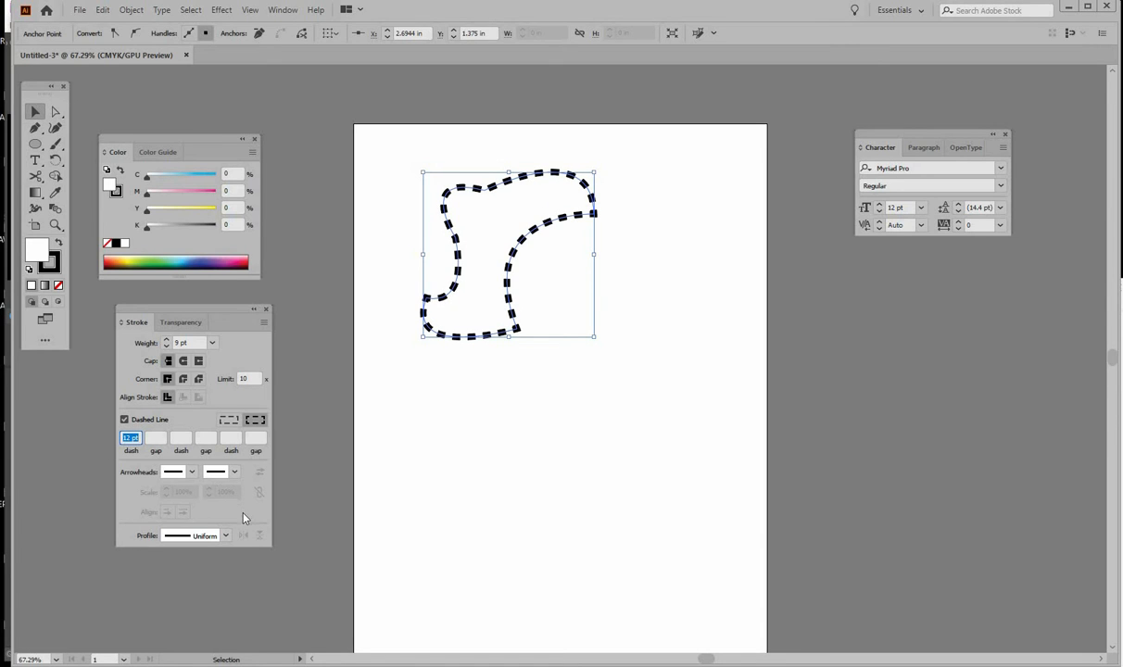
{"action": "left_click", "coordinate": [226, 537]}
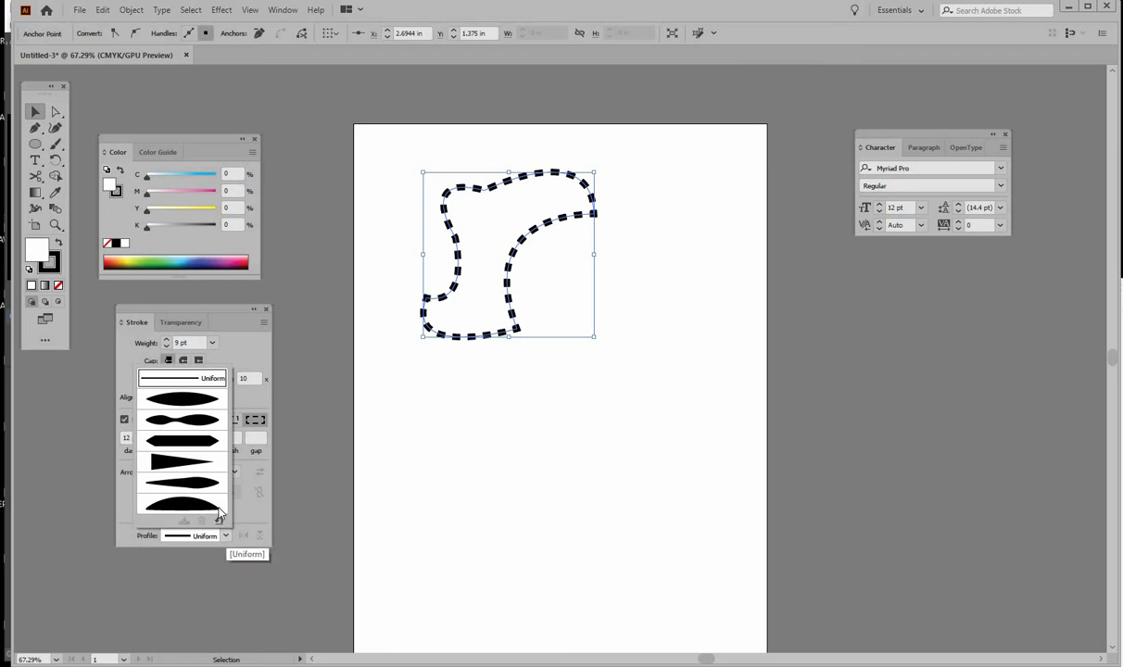
{"action": "left_click", "coordinate": [204, 443]}
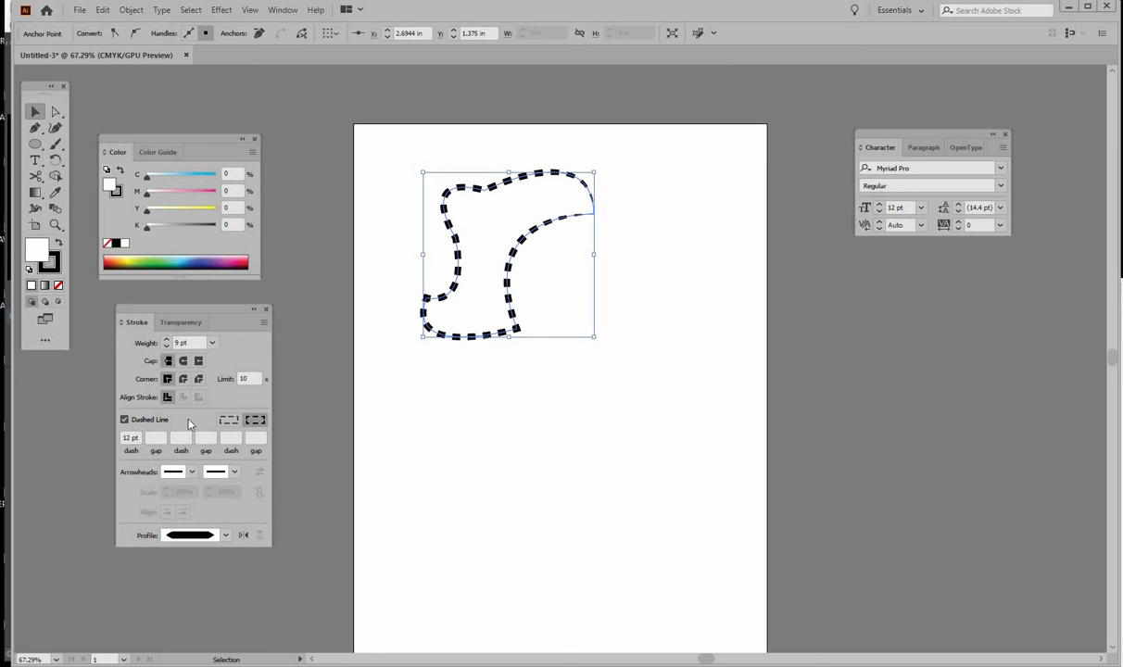
{"action": "left_click", "coordinate": [226, 536]}
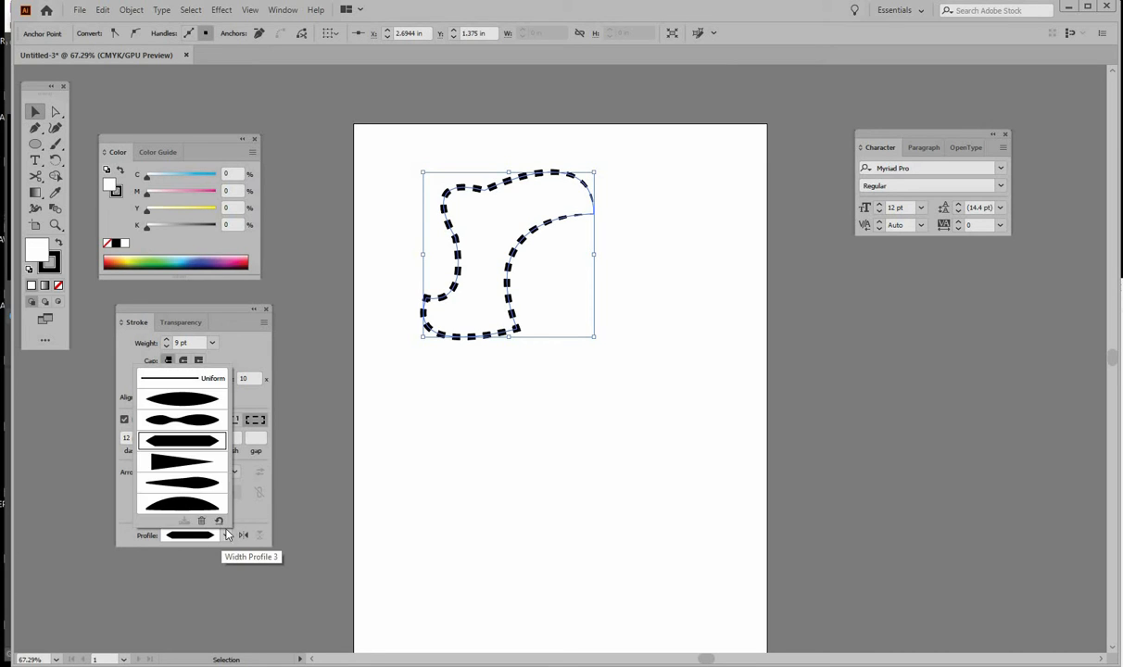
{"action": "left_click", "coordinate": [183, 422]}
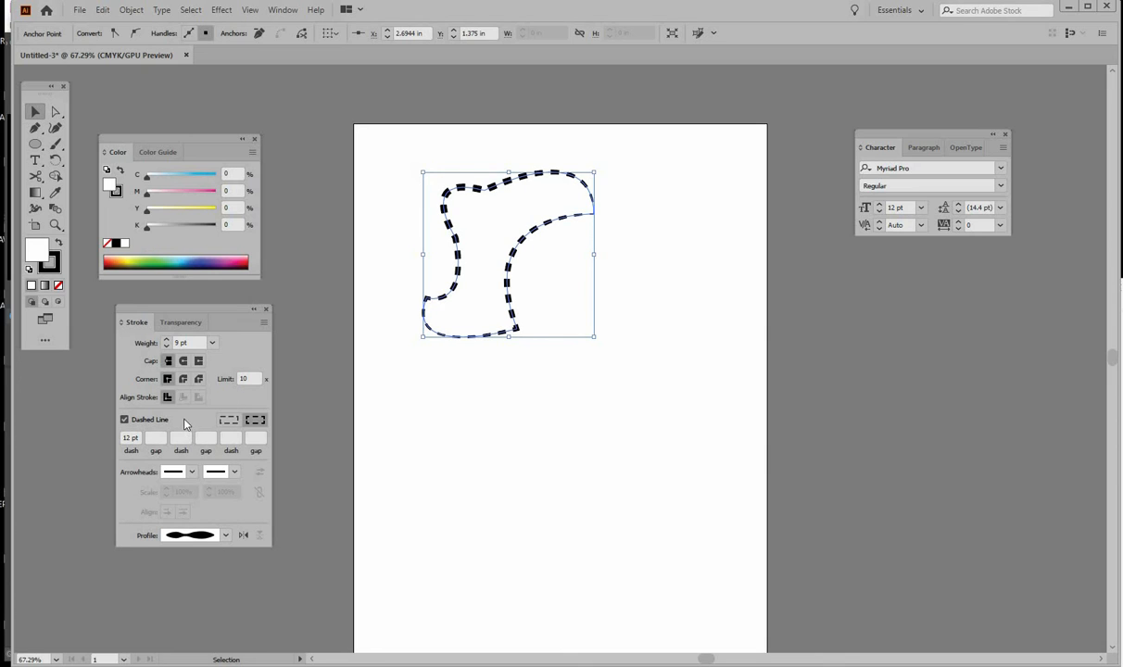
Remove the dashes from the closed shape's outline and set its width profile to Uniform.
{"action": "left_click", "coordinate": [192, 474]}
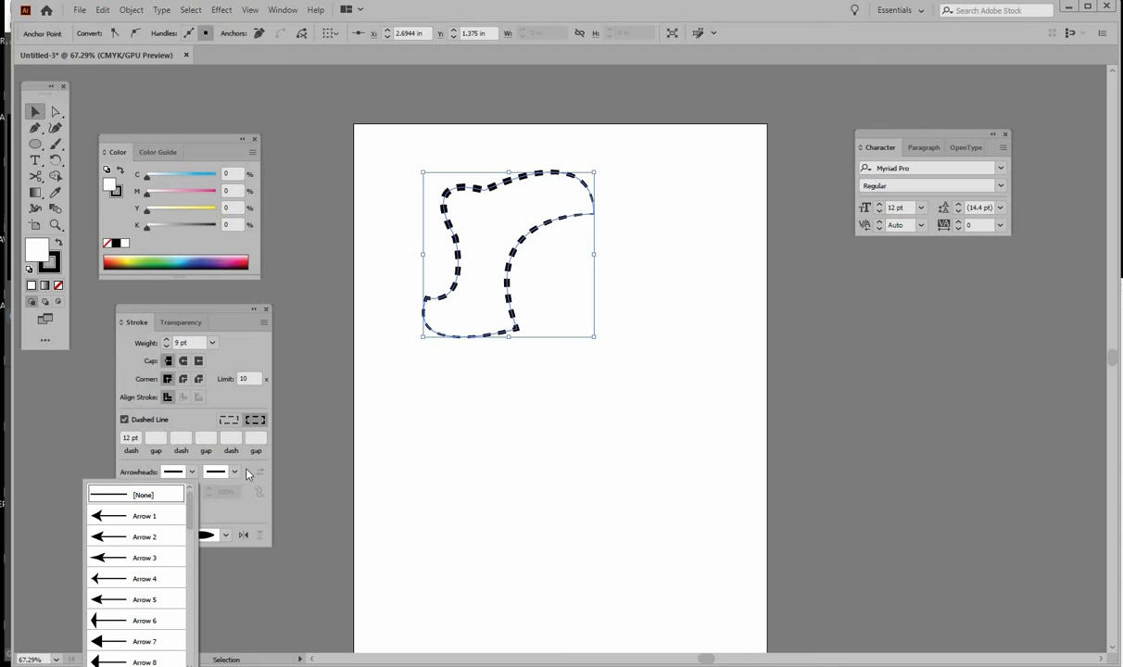
{"action": "left_click", "coordinate": [247, 464]}
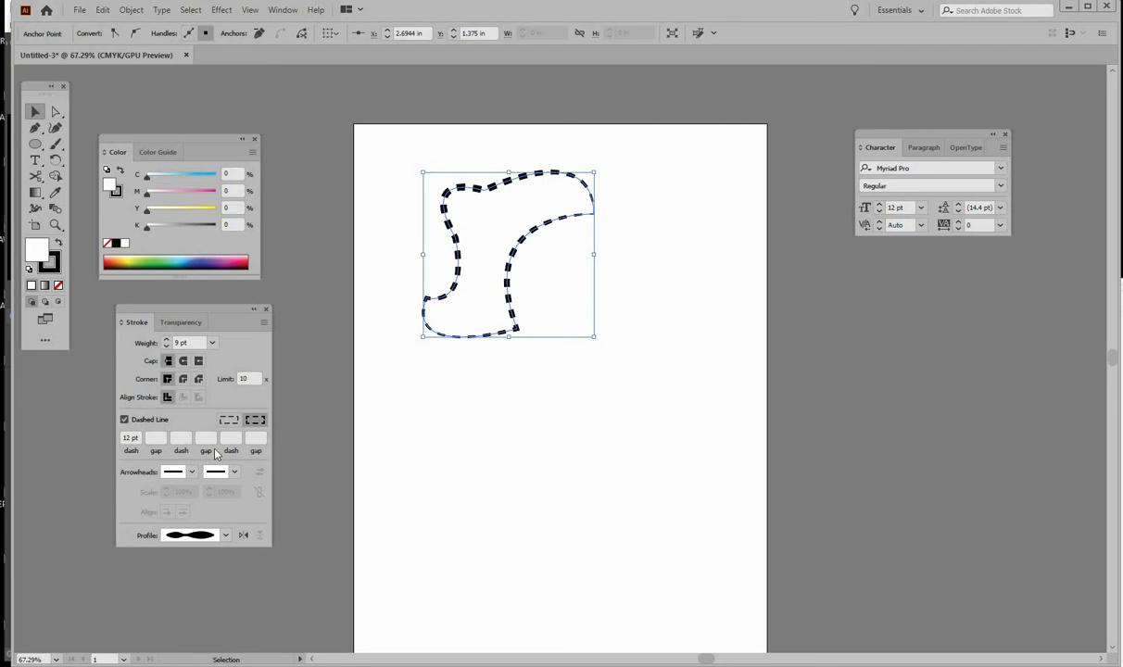
{"action": "left_click", "coordinate": [124, 420]}
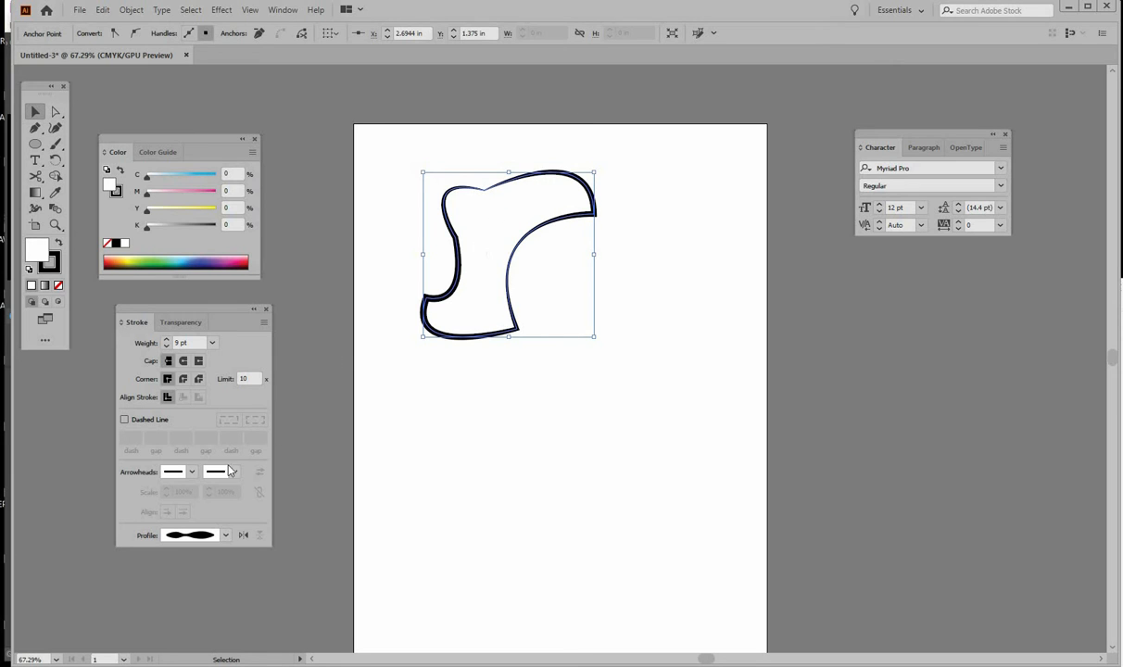
{"action": "left_click", "coordinate": [226, 536]}
{"action": "left_click", "coordinate": [195, 376]}
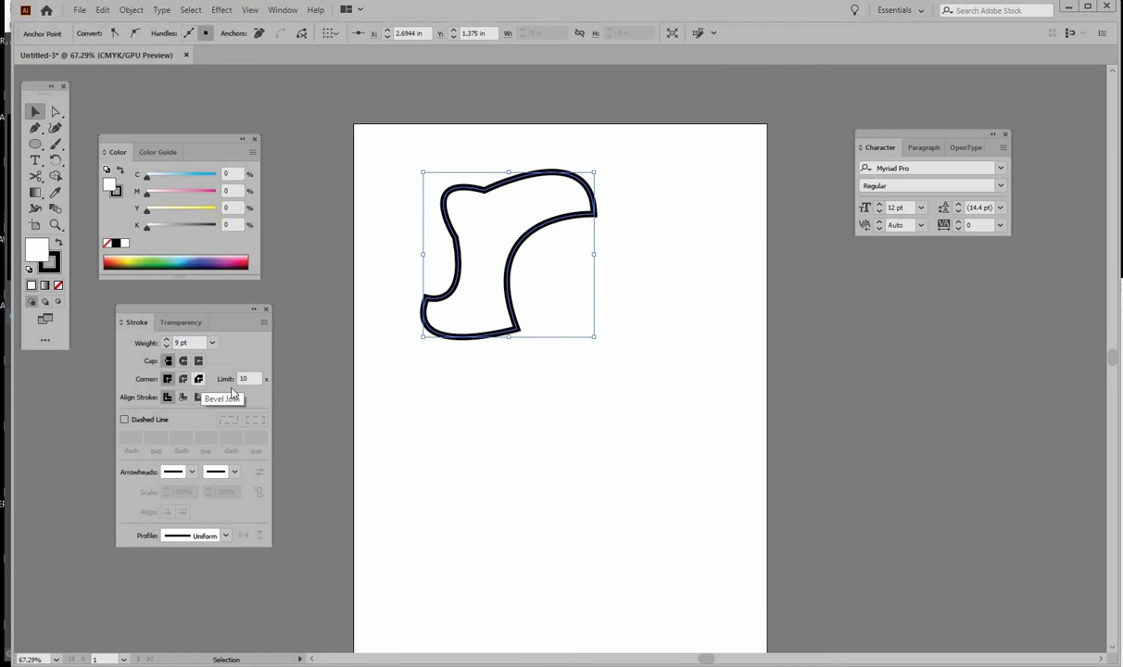
Reduce the shape's stroke weight to 1 pt and hide the extra stroke options.
{"action": "left_click", "coordinate": [167, 346]}
{"action": "left_click", "coordinate": [167, 346]}
{"action": "left_click", "coordinate": [166, 346]}
{"action": "left_click", "coordinate": [167, 347]}
{"action": "left_click", "coordinate": [166, 346]}
{"action": "left_click", "coordinate": [167, 346]}
{"action": "left_click", "coordinate": [166, 346]}
{"action": "left_click", "coordinate": [166, 346]}
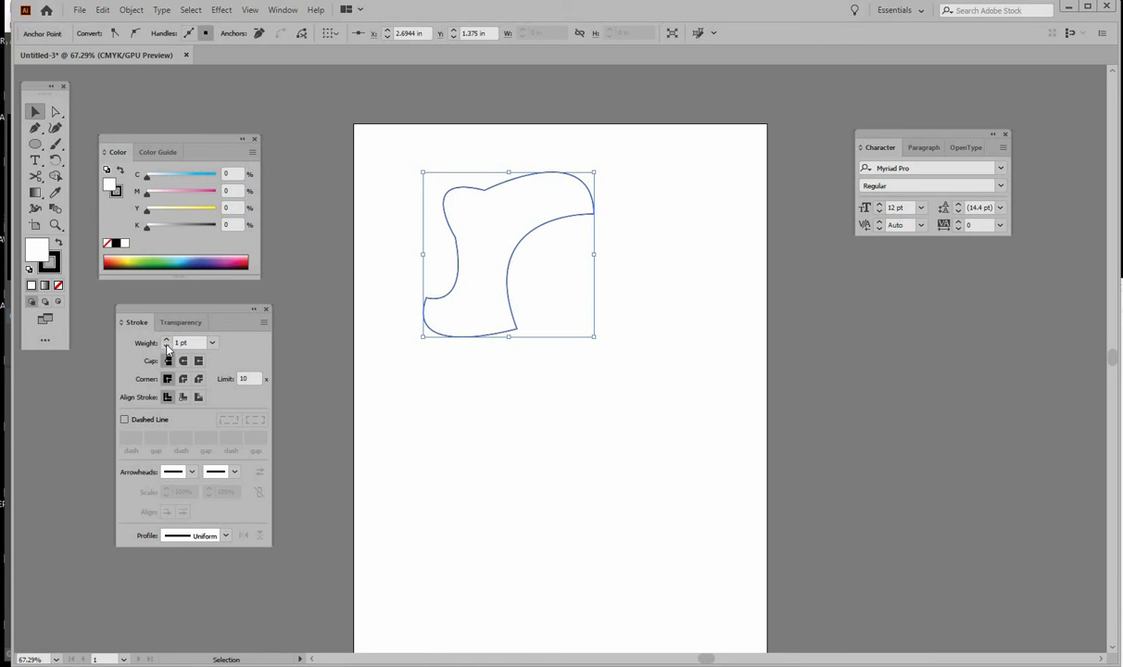
{"action": "left_click", "coordinate": [264, 324]}
{"action": "left_click", "coordinate": [313, 325]}
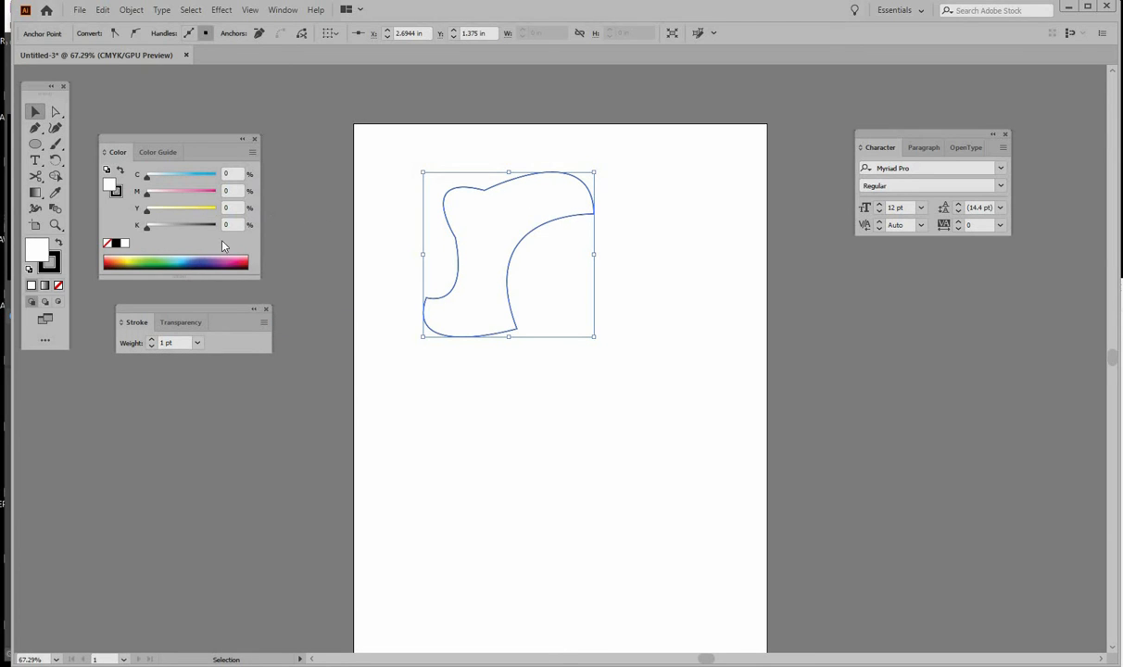
Select the whole shape, try it with no fill, and restore the default white fill and black stroke.
{"action": "left_click", "coordinate": [479, 217]}
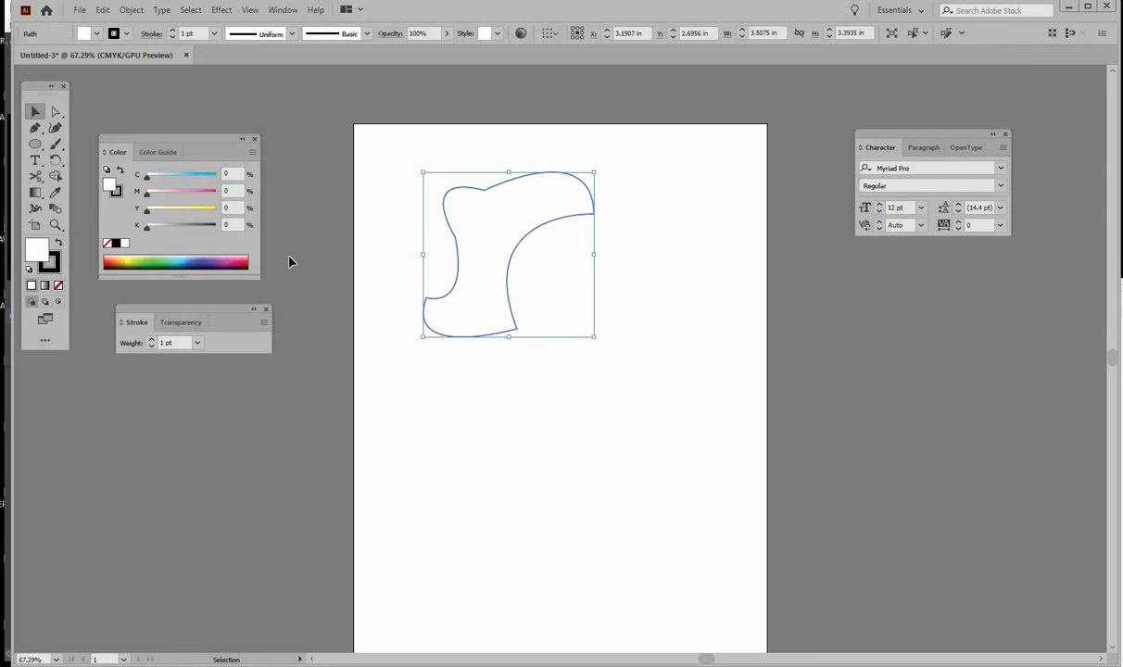
{"action": "left_click", "coordinate": [57, 287]}
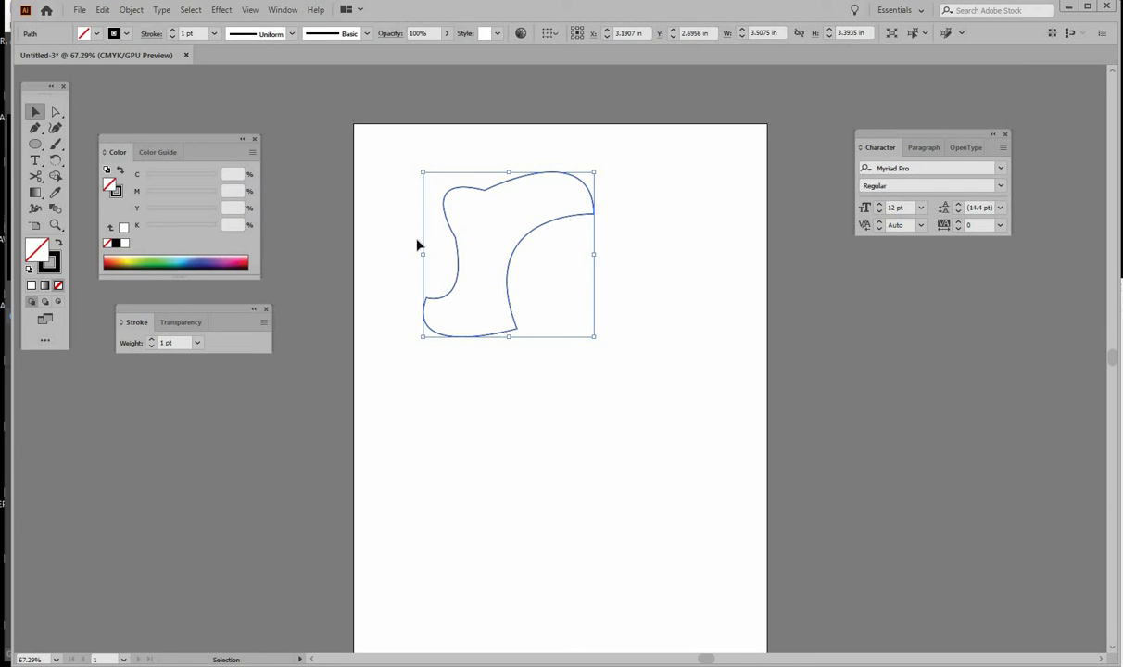
{"action": "left_click", "coordinate": [28, 269]}
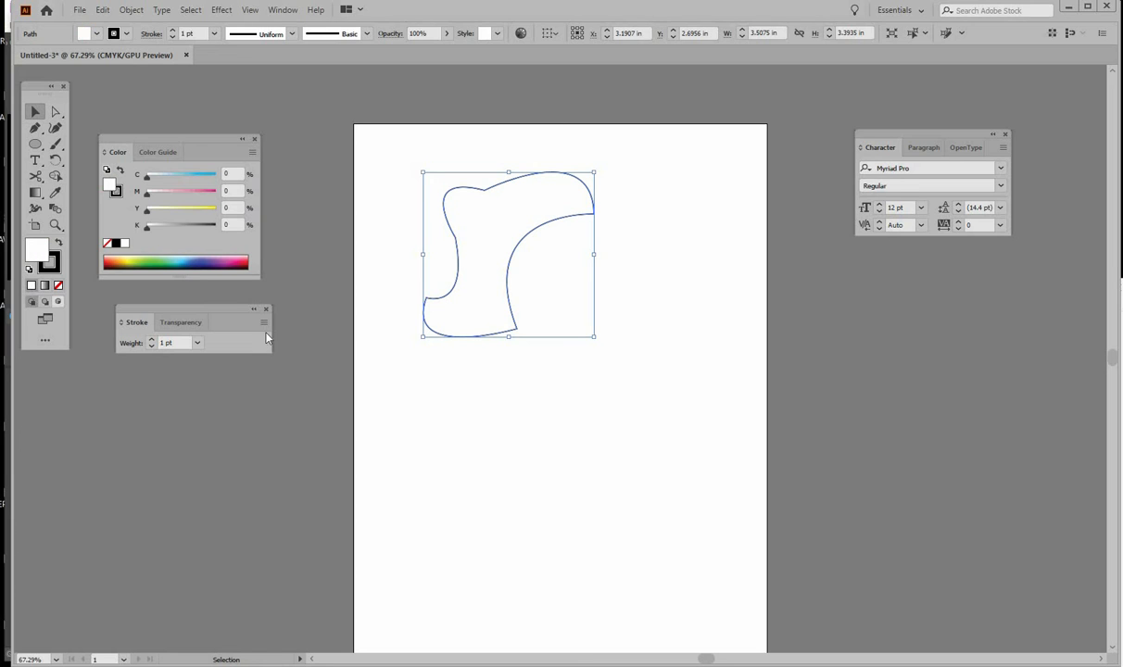
Try several fill colours from the spectrum on the shape, including blue and green, and return its fill to white.
{"action": "left_click", "coordinate": [184, 262]}
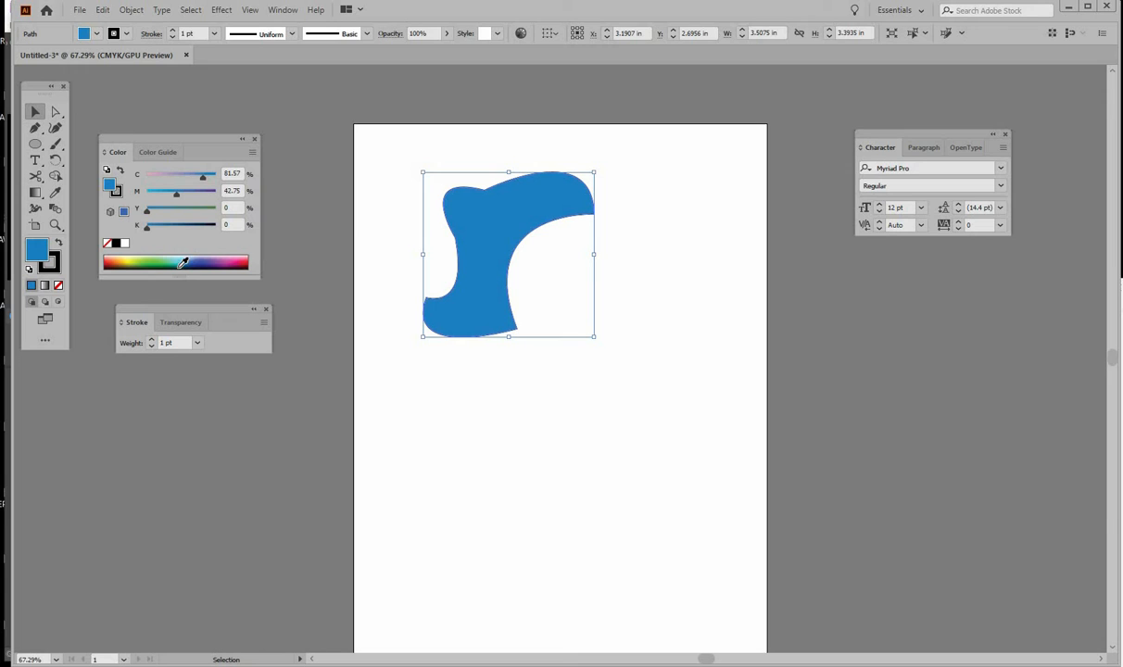
{"action": "left_click", "coordinate": [113, 259]}
{"action": "left_click", "coordinate": [155, 258]}
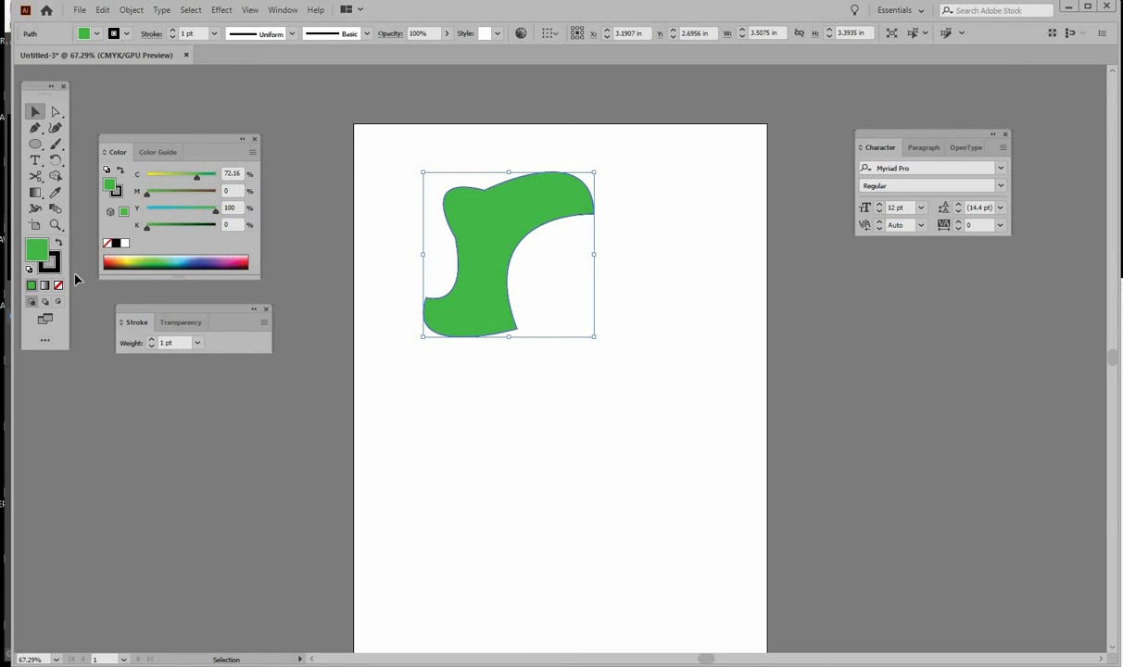
{"action": "left_click", "coordinate": [125, 243]}
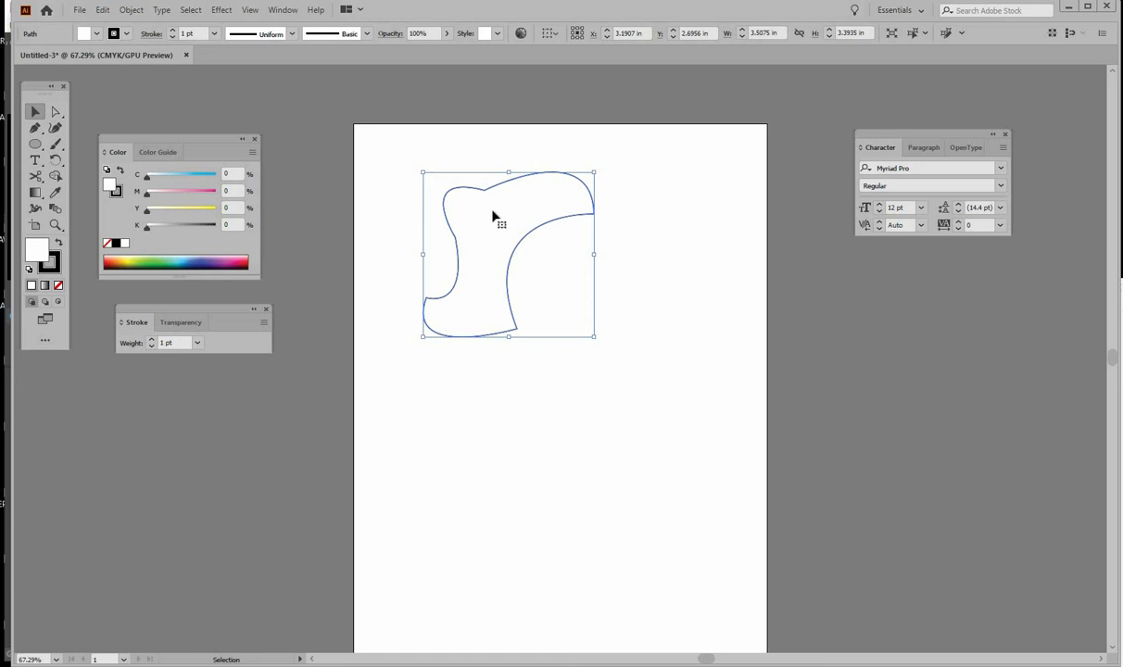
View the Color Picker for the shape's fill and for its stroke, cancelling each without picking a colour.
{"action": "double_click", "coordinate": [41, 256]}
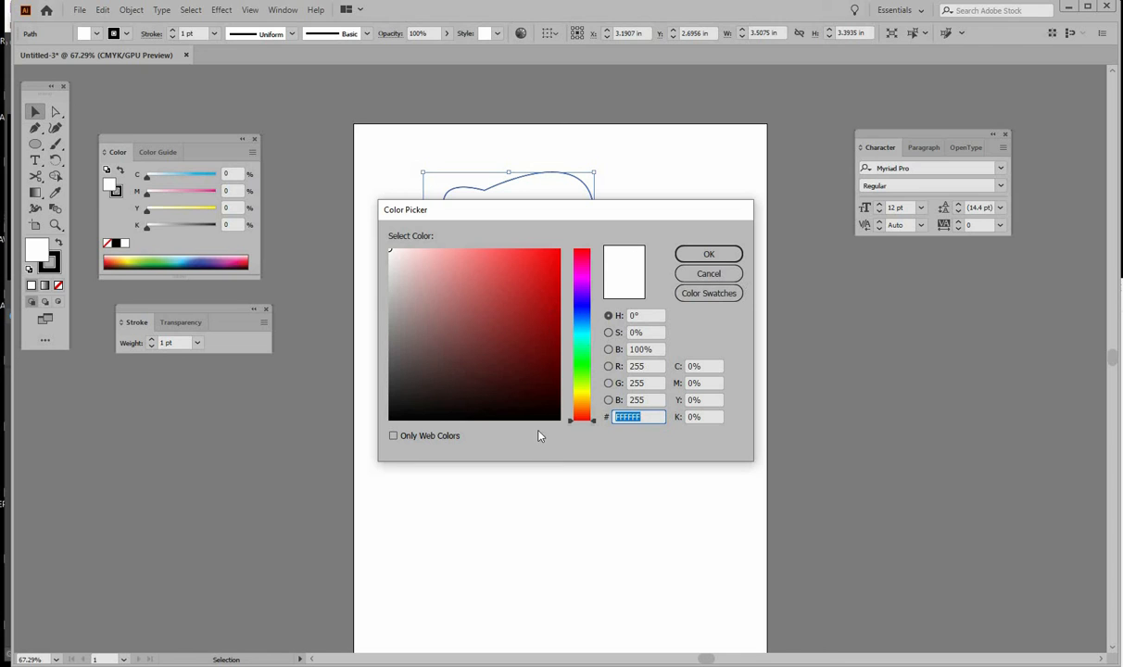
{"action": "left_click", "coordinate": [707, 275]}
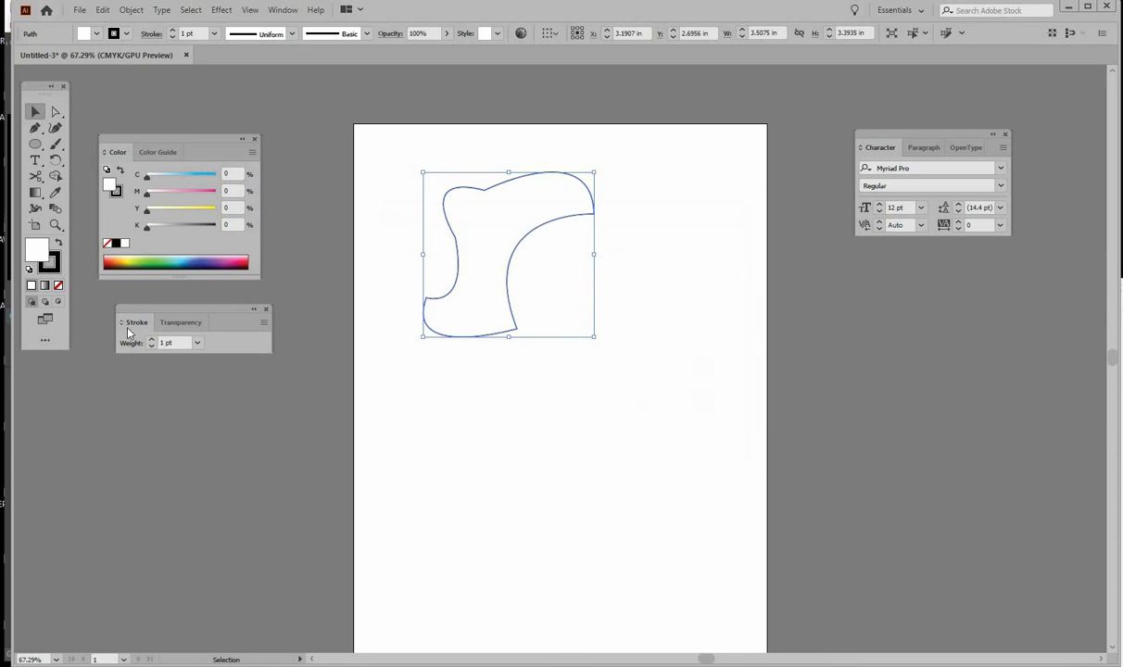
{"action": "left_click", "coordinate": [57, 263]}
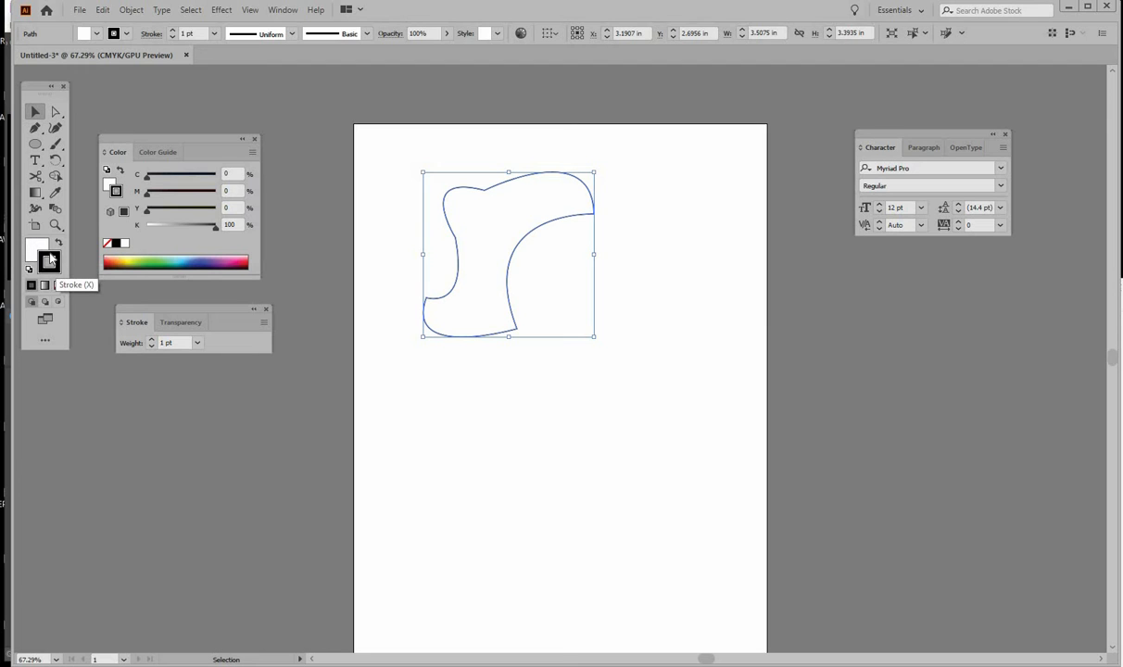
{"action": "double_click", "coordinate": [51, 260]}
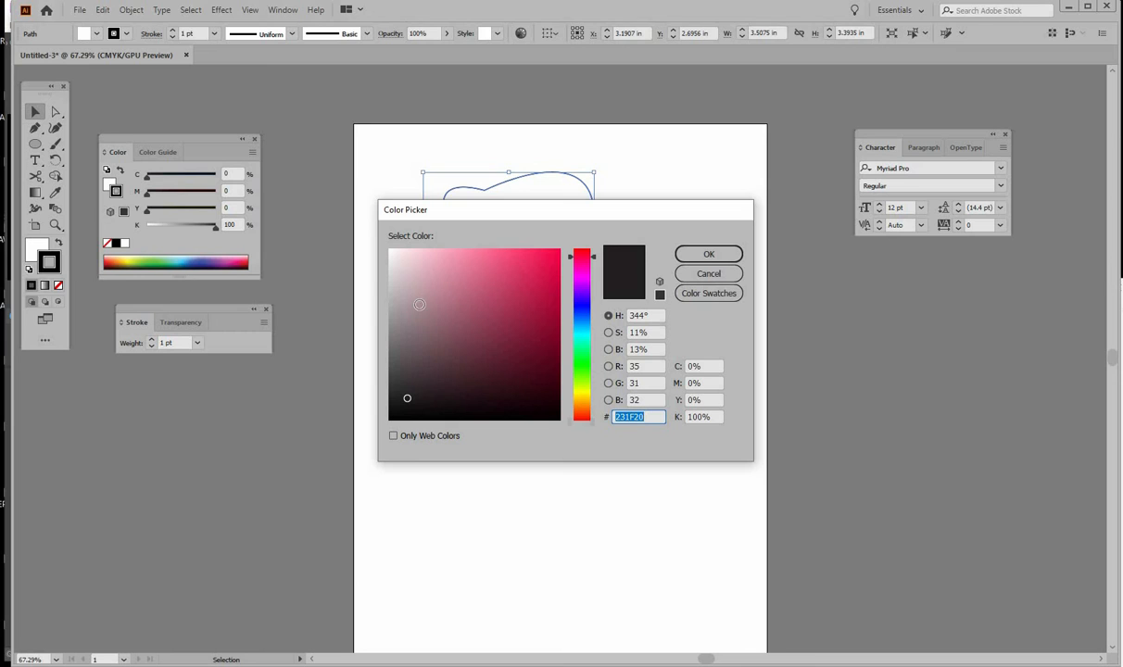
{"action": "left_click", "coordinate": [706, 274]}
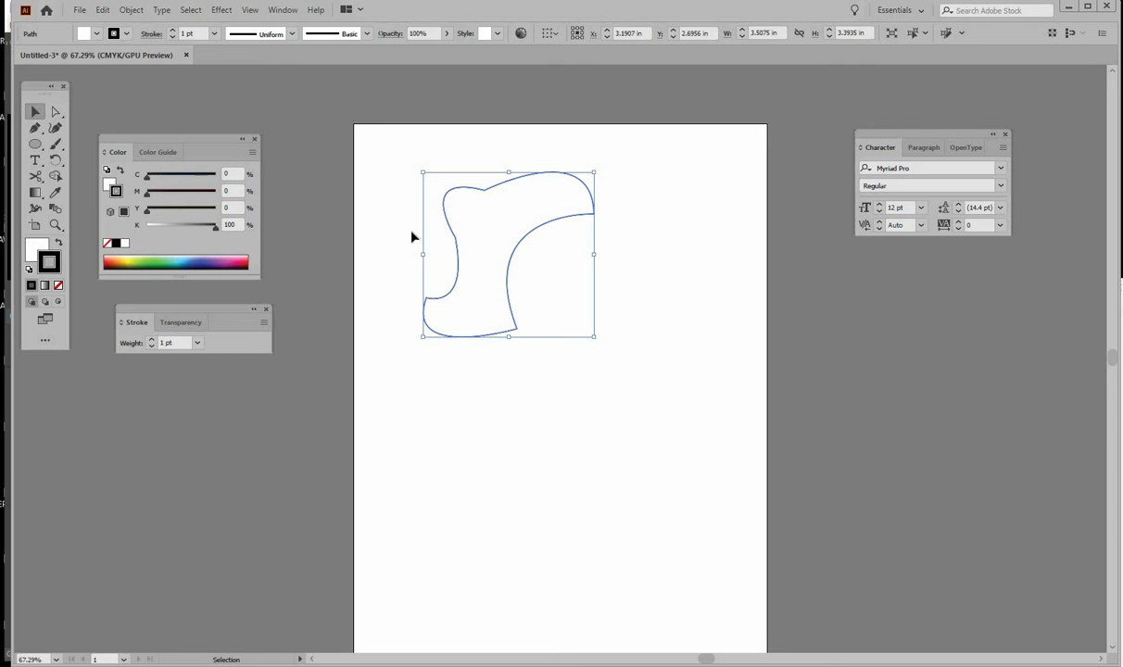
Deselect the shape and move the floating Color controls below the Character controls.
{"action": "left_click", "coordinate": [326, 195]}
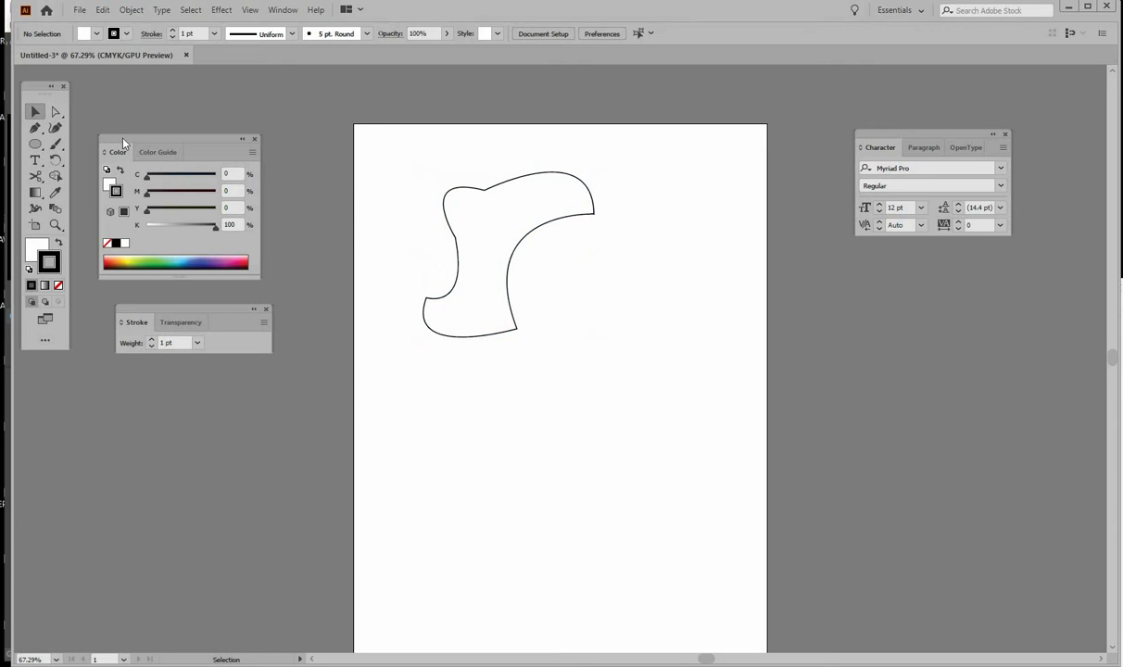
{"action": "left_click_drag", "start_coordinate": [123, 142], "coordinate": [887, 312]}
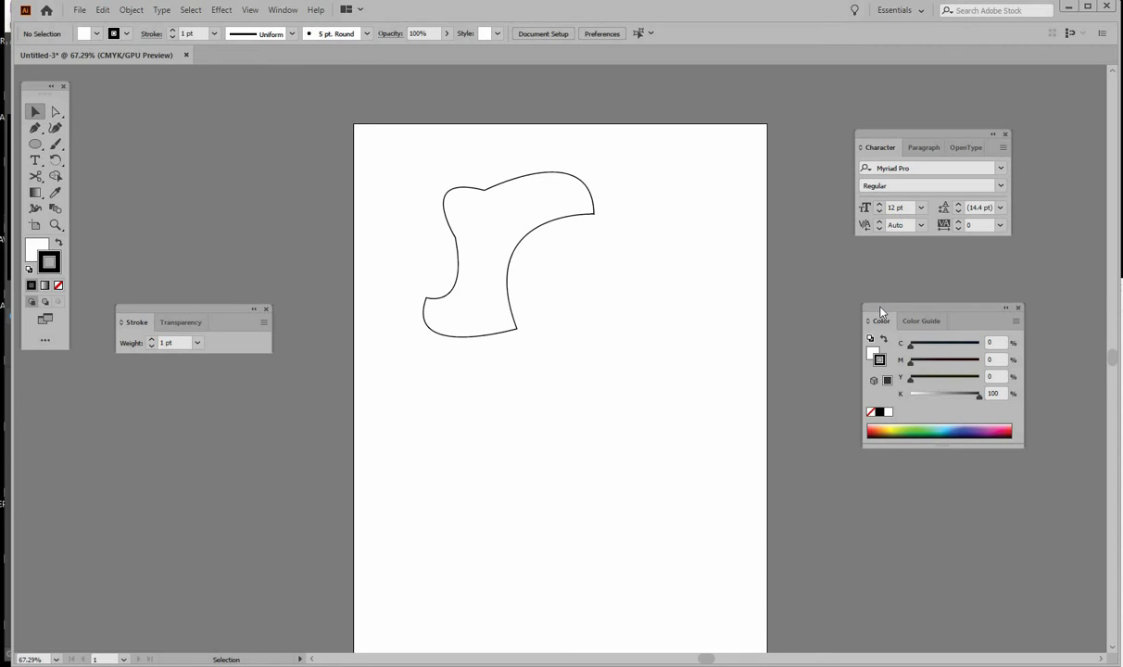
Cut the shape's upper edge with the Scissors tool at about (3.32, 1.13) in and delete the segment beyond the cut.
{"action": "left_click", "coordinate": [41, 182]}
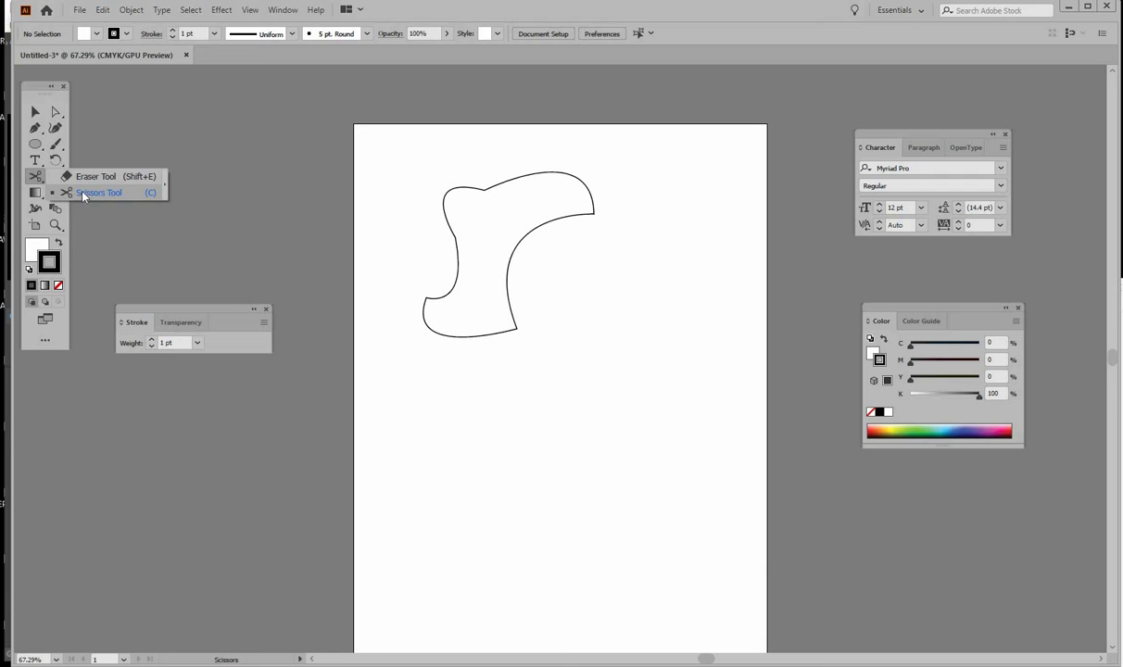
{"action": "left_click", "coordinate": [85, 194]}
{"action": "left_click", "coordinate": [515, 178]}
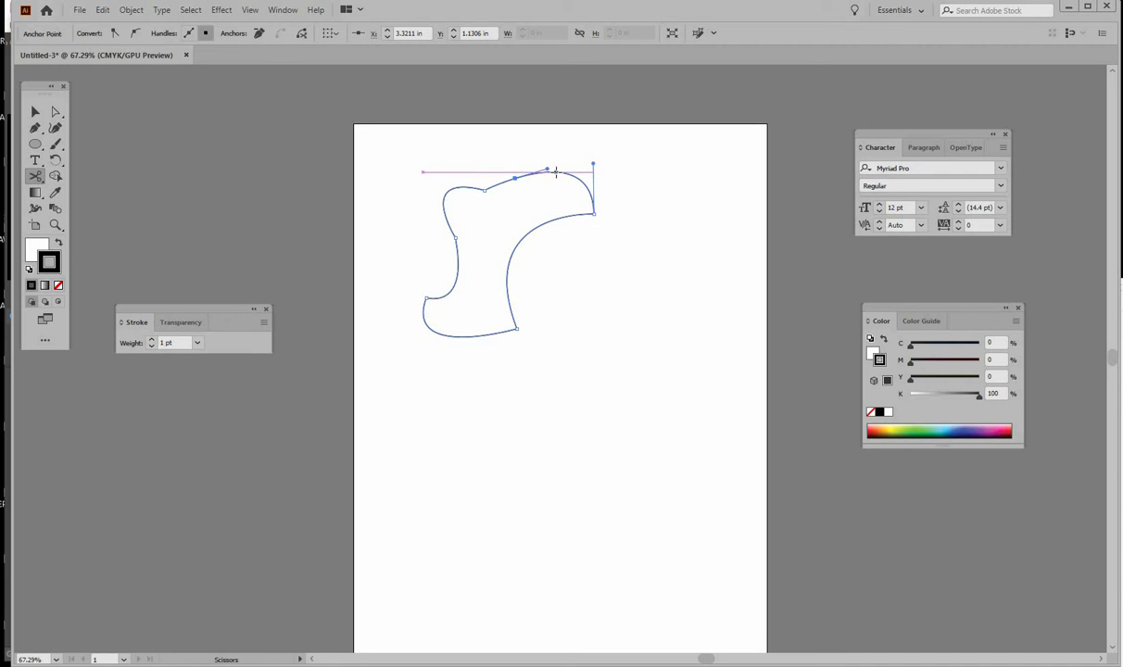
{"action": "key", "text": "Delete"}
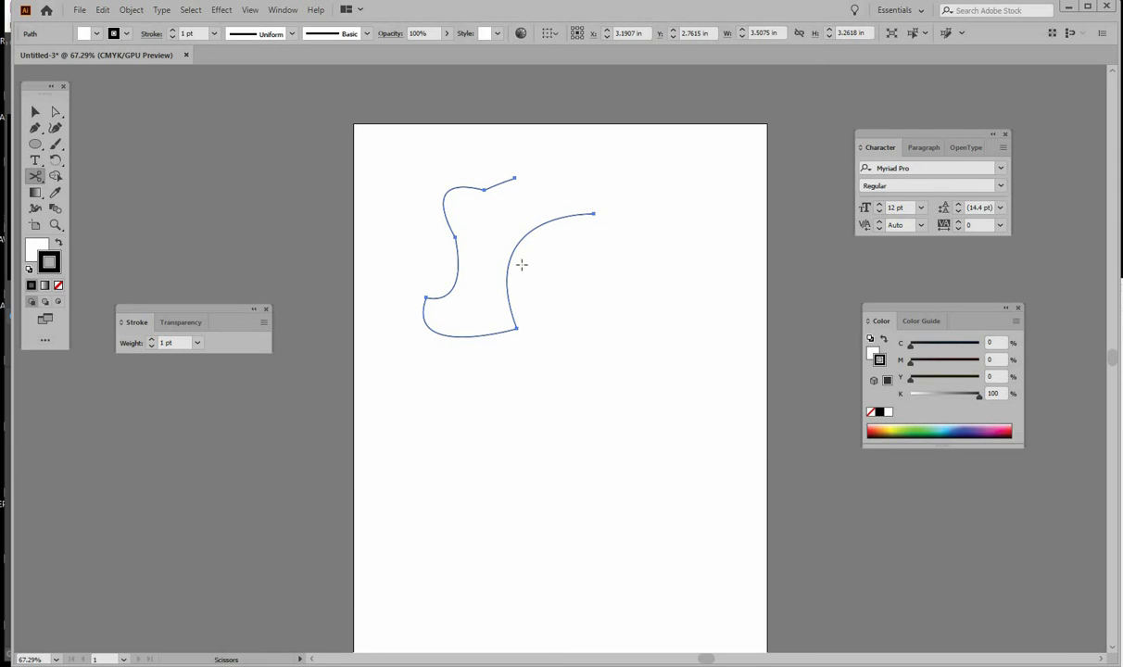
Cut the inward curve on the path's left side at about (2.15, 3.07) and (1.85, 3.56) in and delete the piece between.
{"action": "left_click", "coordinate": [456, 271]}
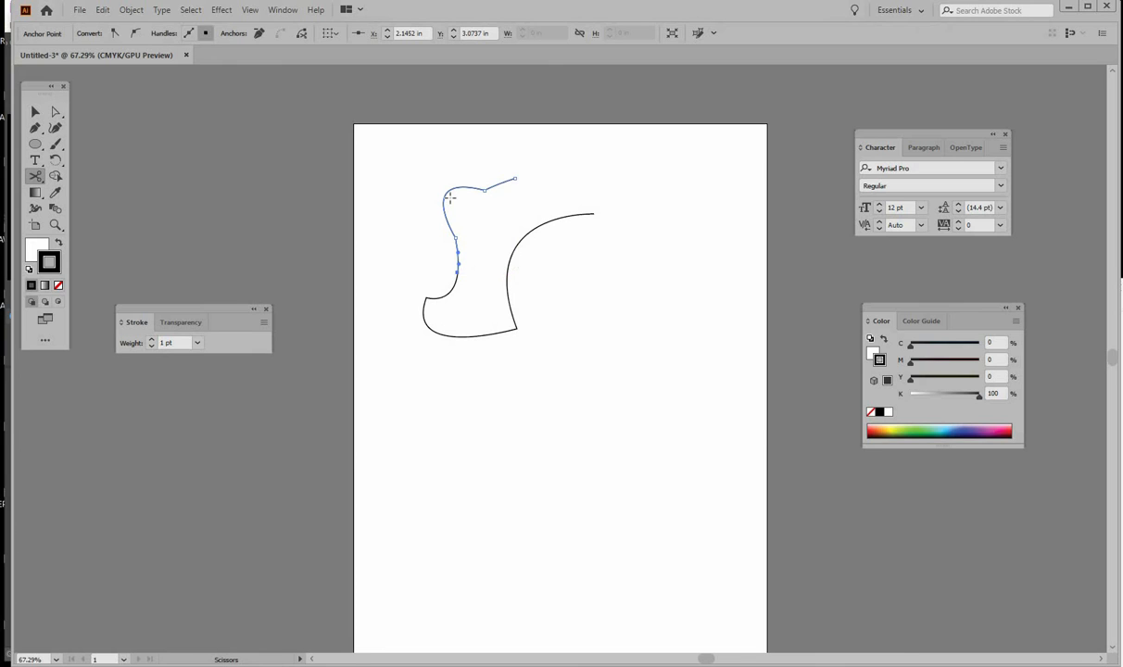
{"action": "left_click", "coordinate": [443, 295]}
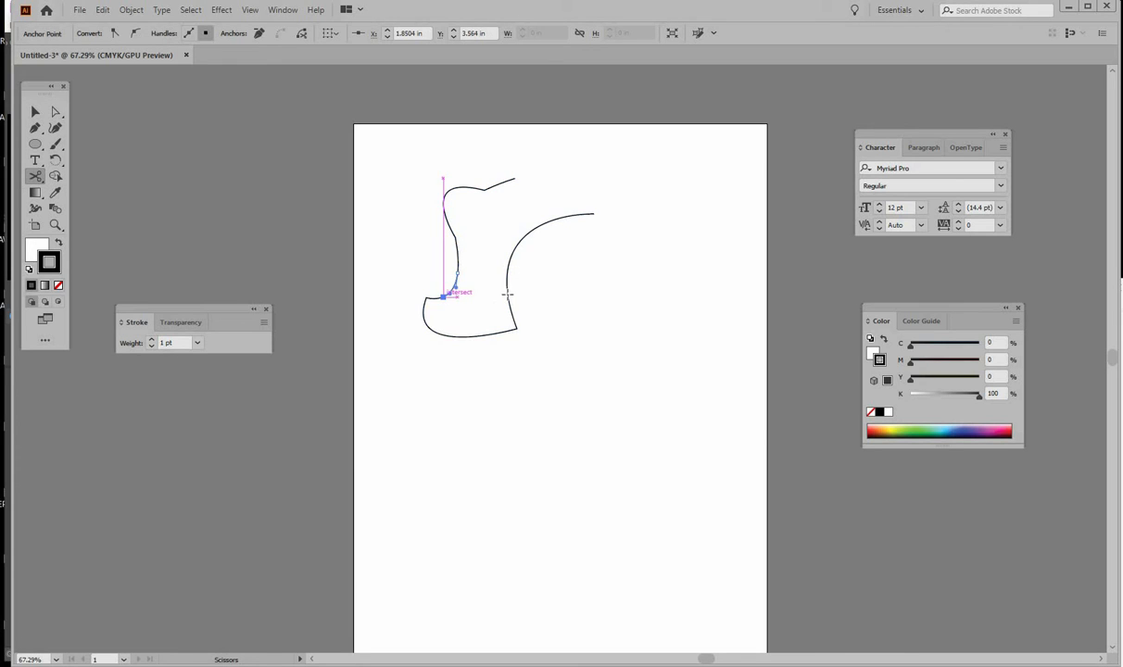
{"action": "key", "text": "Delete"}
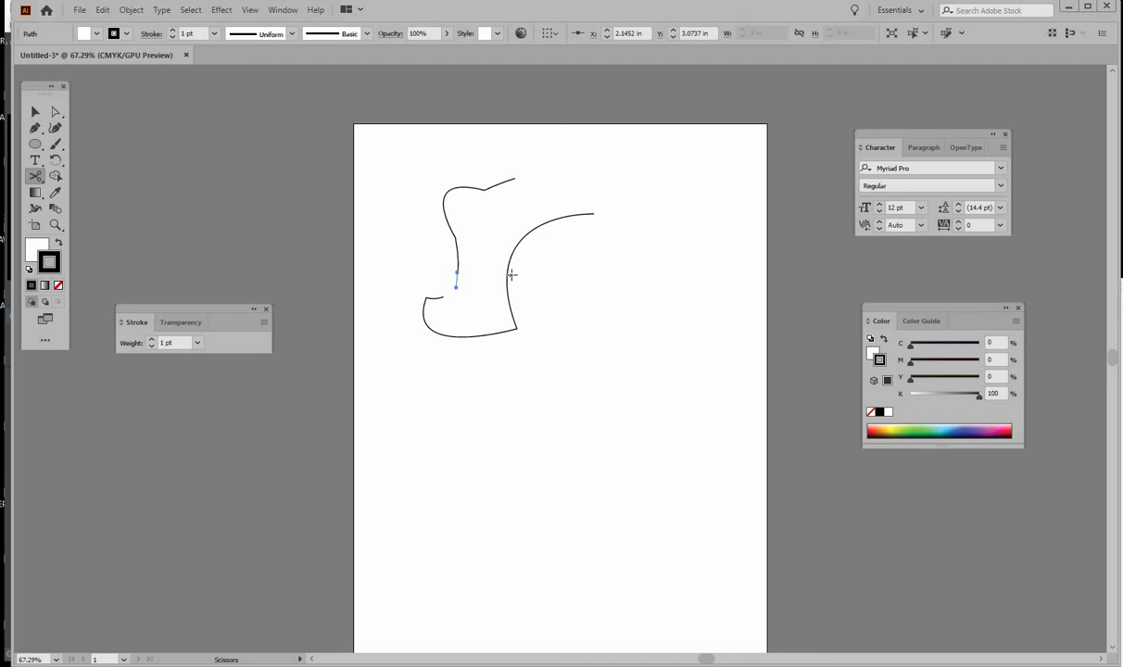
{"action": "key", "text": "Delete"}
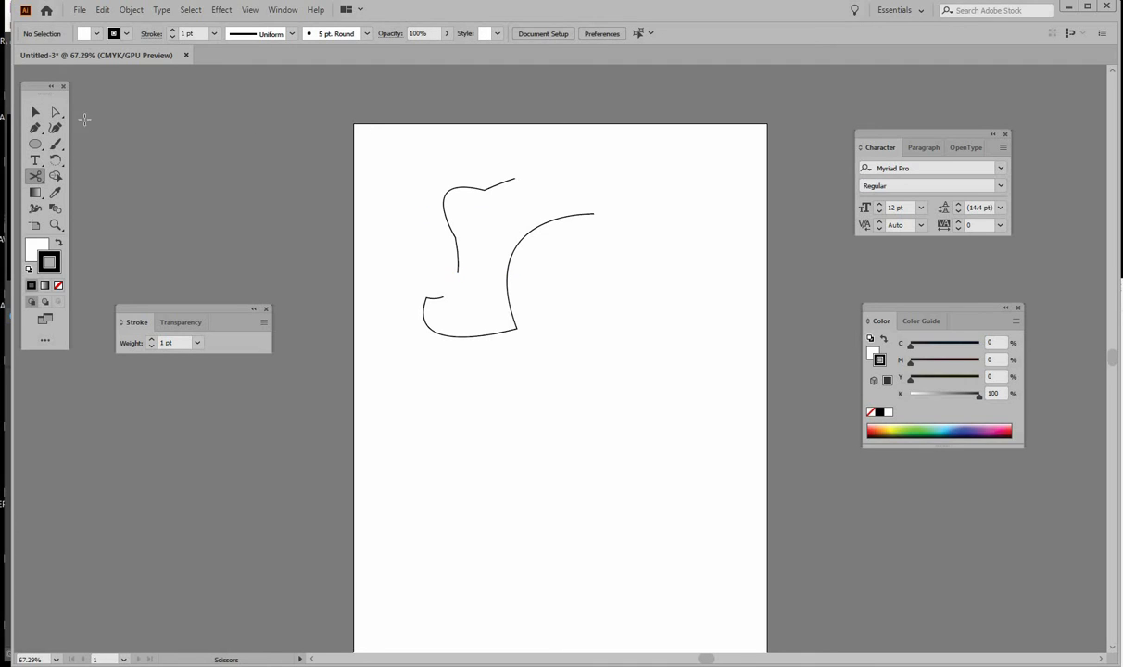
Select all the remaining path pieces with the Selection tool and delete them from the artboard.
{"action": "left_click", "coordinate": [35, 111]}
{"action": "left_click_drag", "start_coordinate": [394, 178], "coordinate": [592, 349]}
{"action": "key", "text": "Delete"}
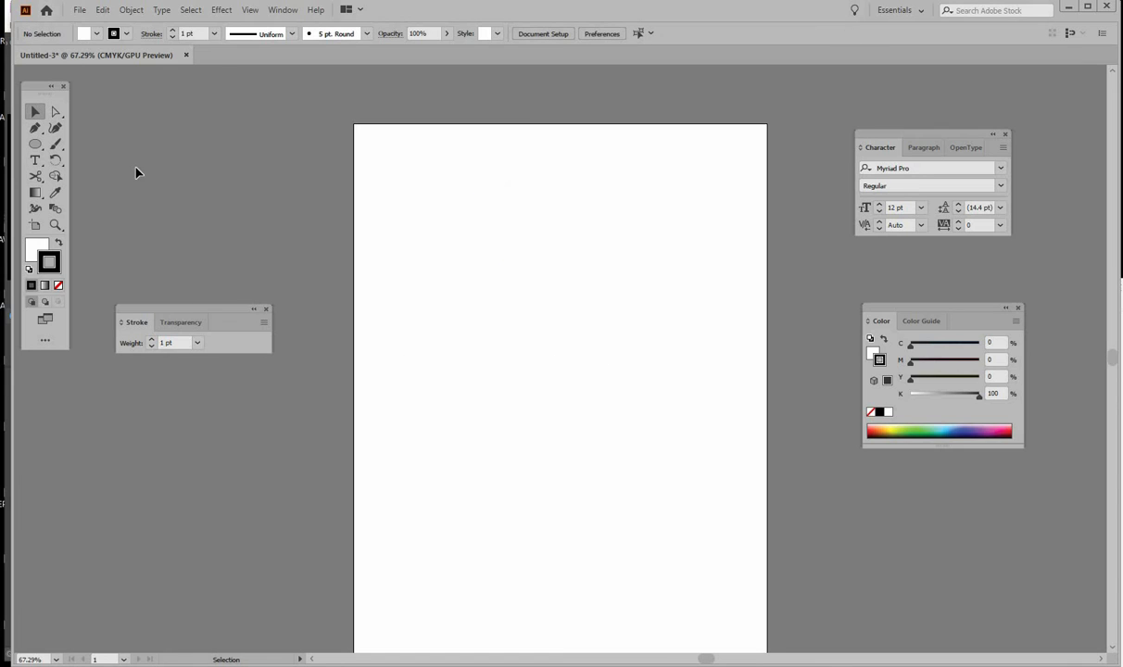
Start a Pen path at about (3.07, 0.92) in with curves to (2.63, 1.82) in and a lower-right point, removing each outgoing handle.
{"action": "scroll", "coordinate": [133, 171], "scroll_direction": "up", "scroll_amount": 1}
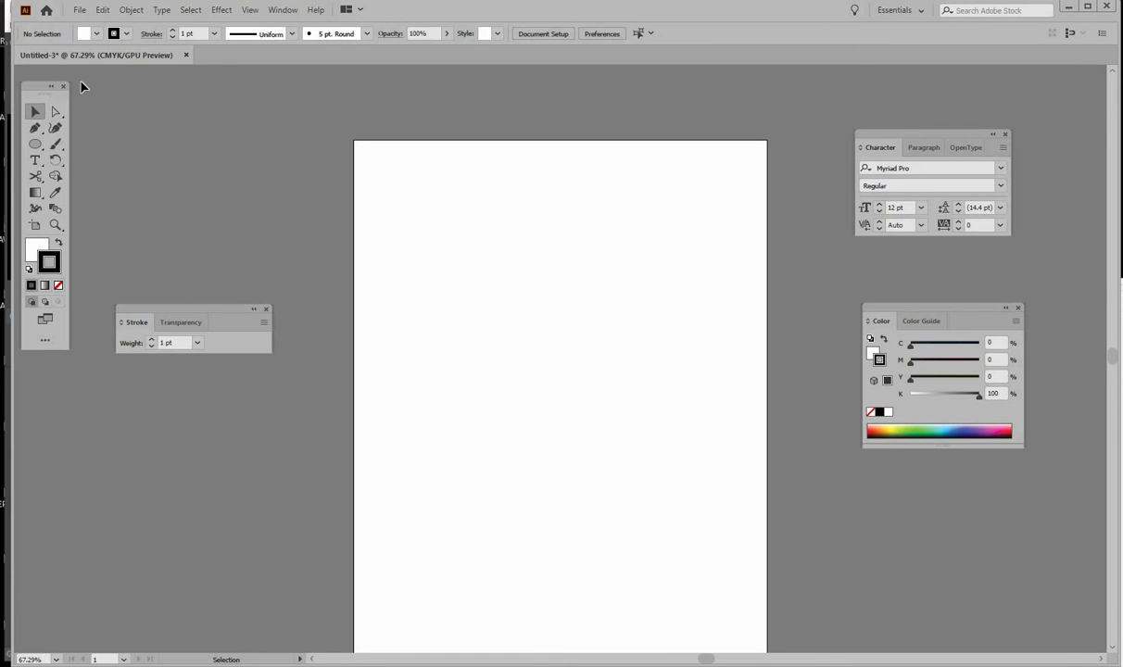
{"action": "left_click", "coordinate": [36, 127]}
{"action": "left_click", "coordinate": [503, 185]}
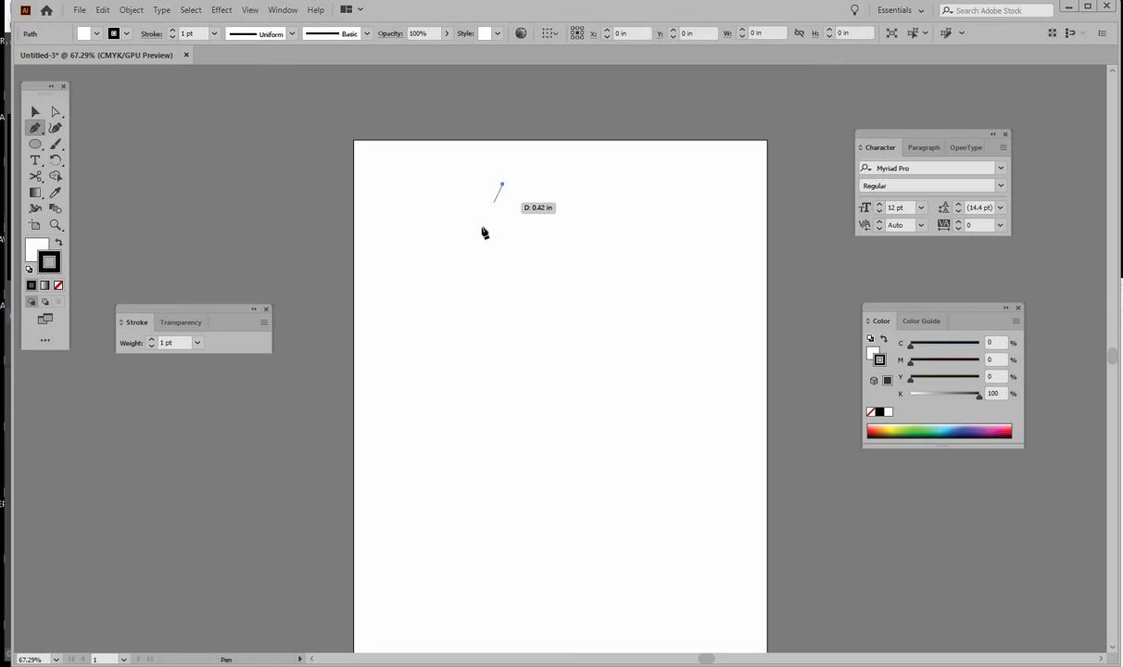
{"action": "left_click_drag", "start_coordinate": [479, 227], "coordinate": [500, 269]}
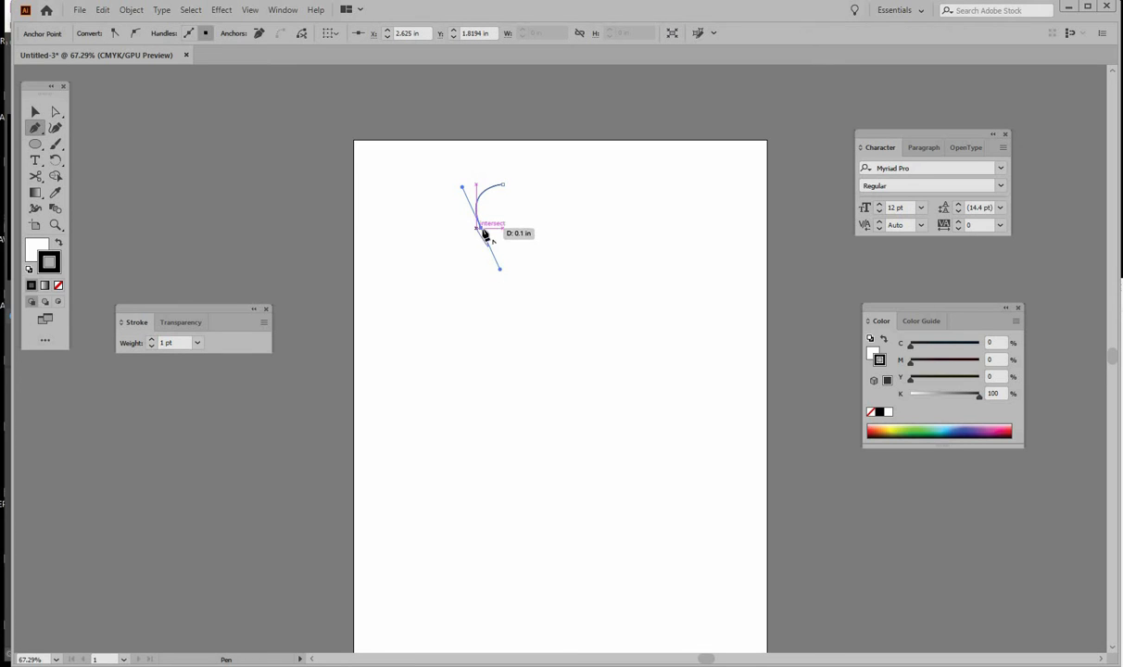
{"action": "left_click", "coordinate": [479, 227]}
{"action": "left_click_drag", "start_coordinate": [528, 285], "coordinate": [495, 353]}
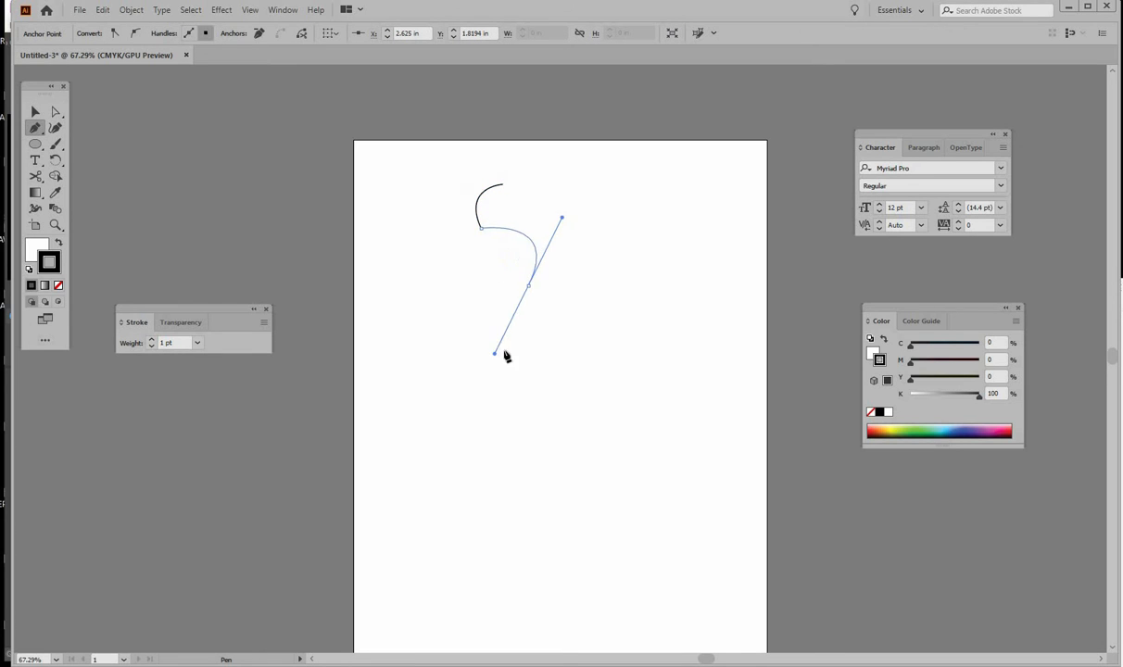
{"action": "left_click", "coordinate": [528, 285]}
Continue the path with curves to about (4.56, 3.71) and (4.32, 1.94) in, removing each outgoing handle.
{"action": "left_click_drag", "start_coordinate": [574, 320], "coordinate": [637, 277]}
{"action": "left_click", "coordinate": [575, 320]}
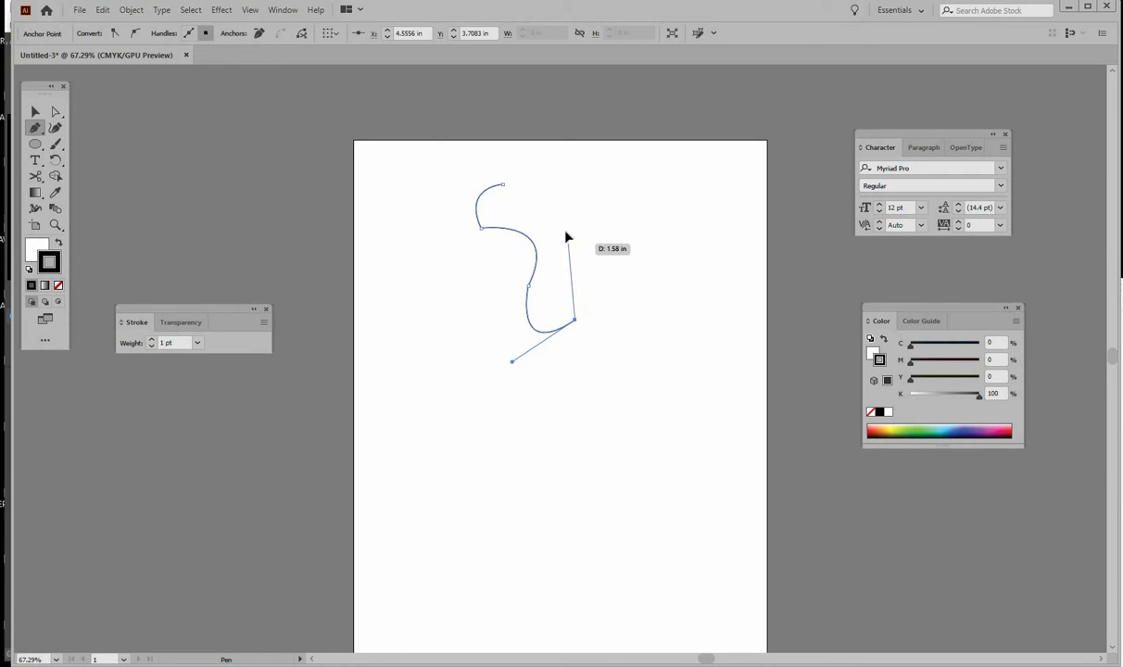
{"action": "left_click_drag", "start_coordinate": [566, 235], "coordinate": [589, 195]}
{"action": "left_click", "coordinate": [564, 235]}
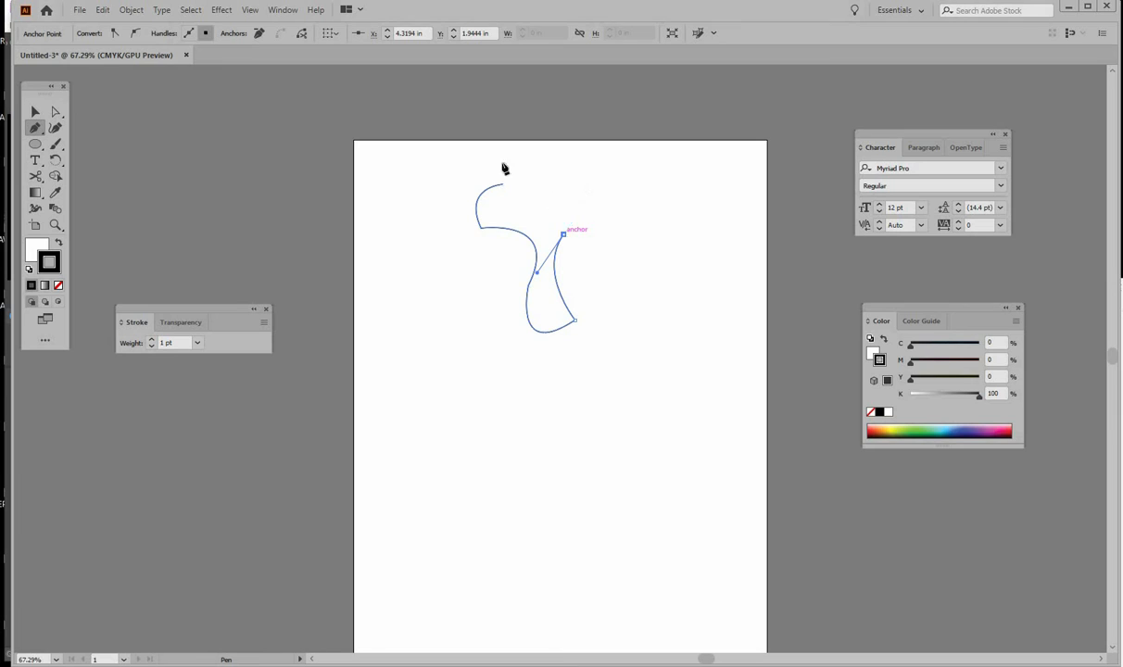
Try closing the path with a curve at its start point, and undo the closing curve.
{"action": "left_click", "coordinate": [502, 185]}
{"action": "left_click_drag", "start_coordinate": [516, 184], "coordinate": [448, 191]}
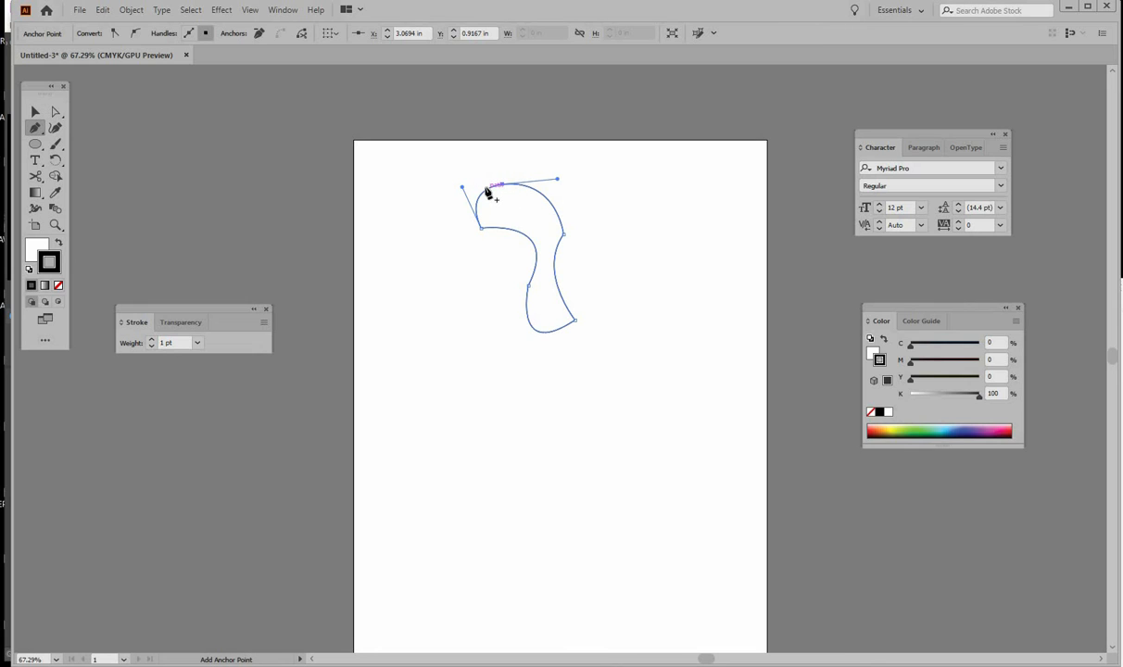
{"action": "key", "text": "ctrl+z"}
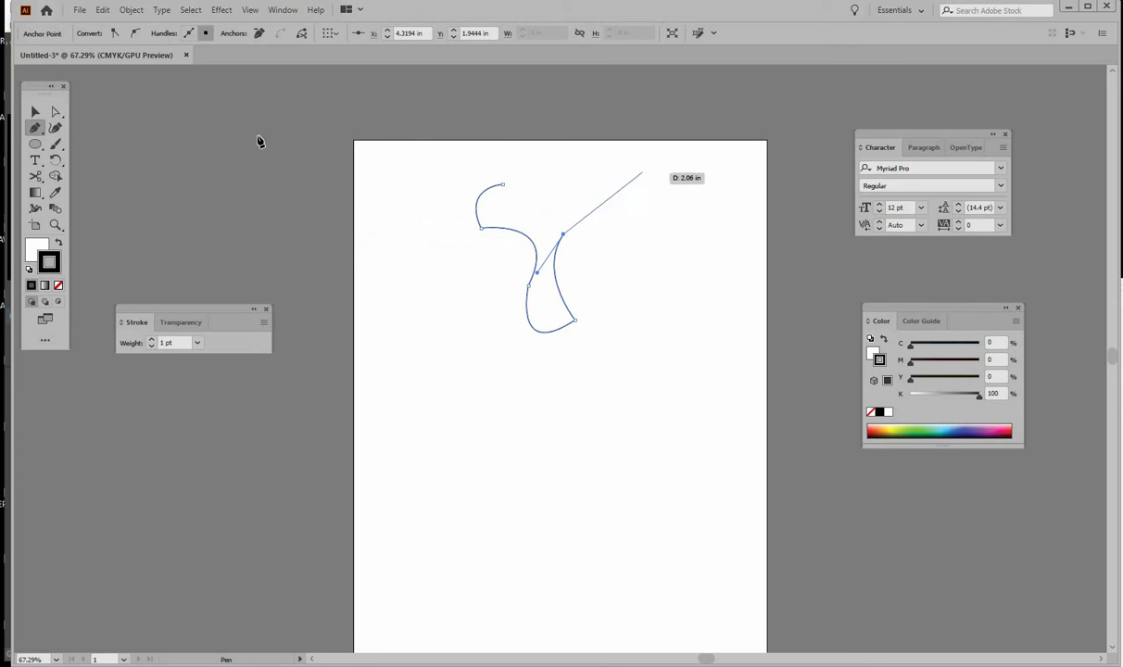
Select the open curved path with the Selection tool and fill it with black.
{"action": "left_click", "coordinate": [35, 113]}
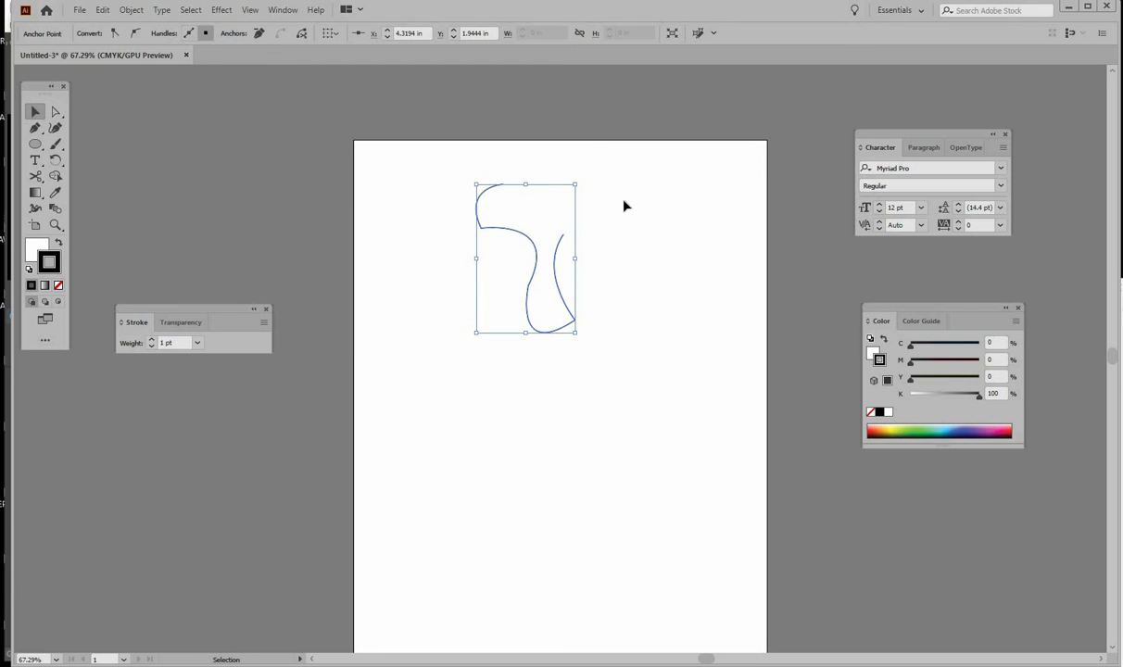
{"action": "left_click", "coordinate": [619, 232]}
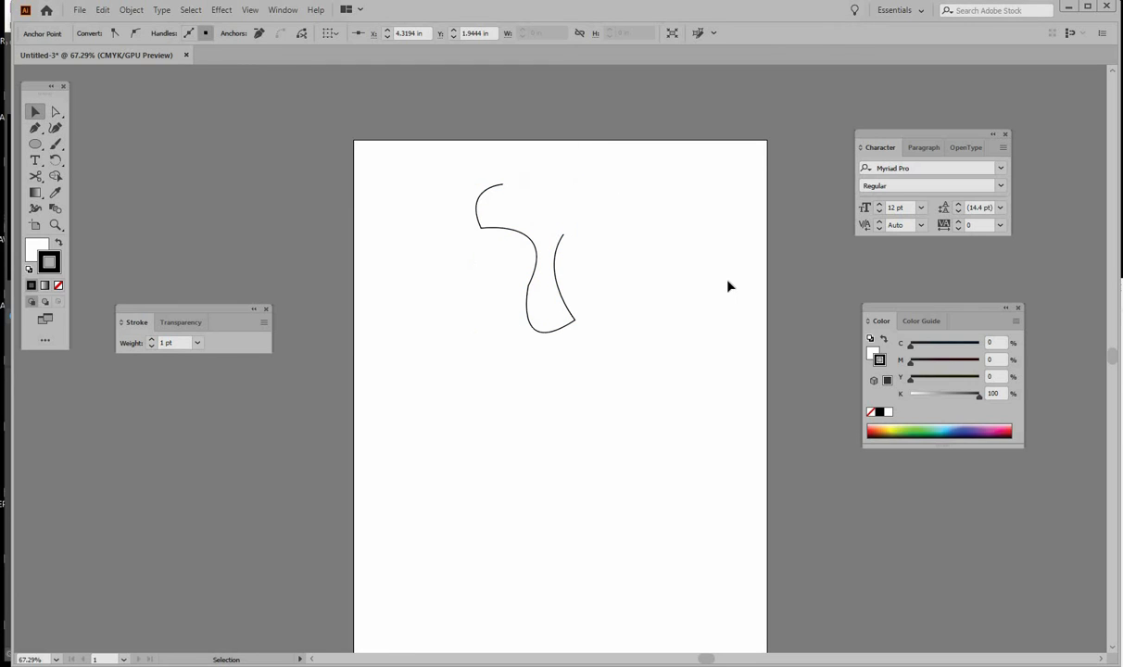
{"action": "left_click", "coordinate": [539, 267]}
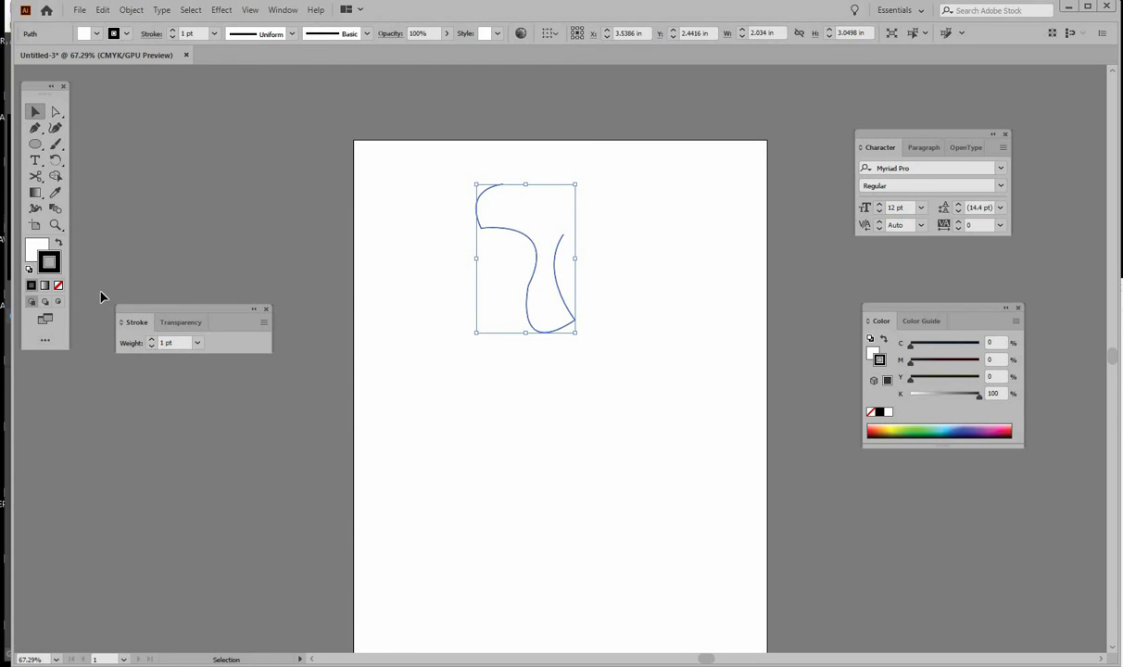
{"action": "left_click_drag", "start_coordinate": [981, 311], "coordinate": [812, 273]}
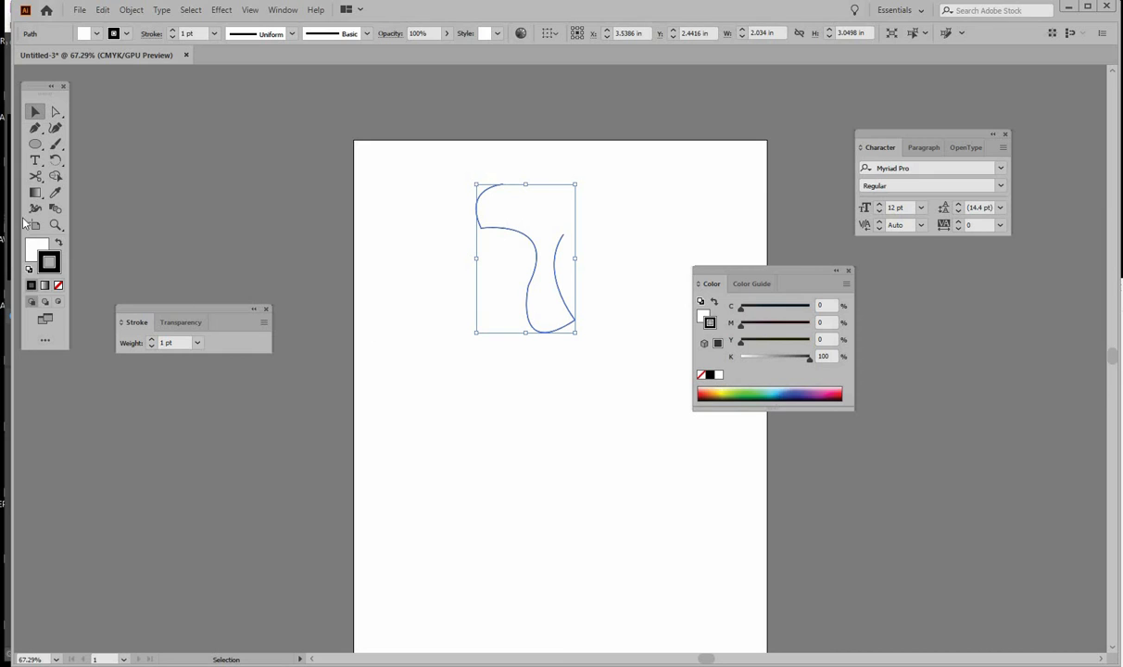
{"action": "key", "text": "x"}
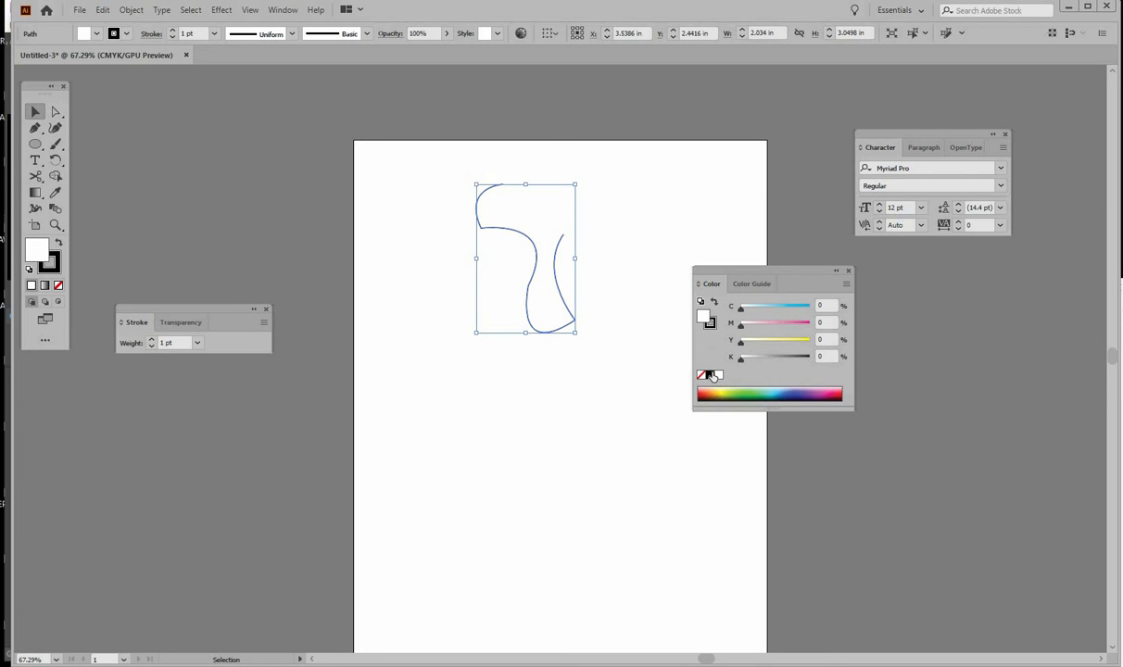
{"action": "left_click", "coordinate": [710, 375]}
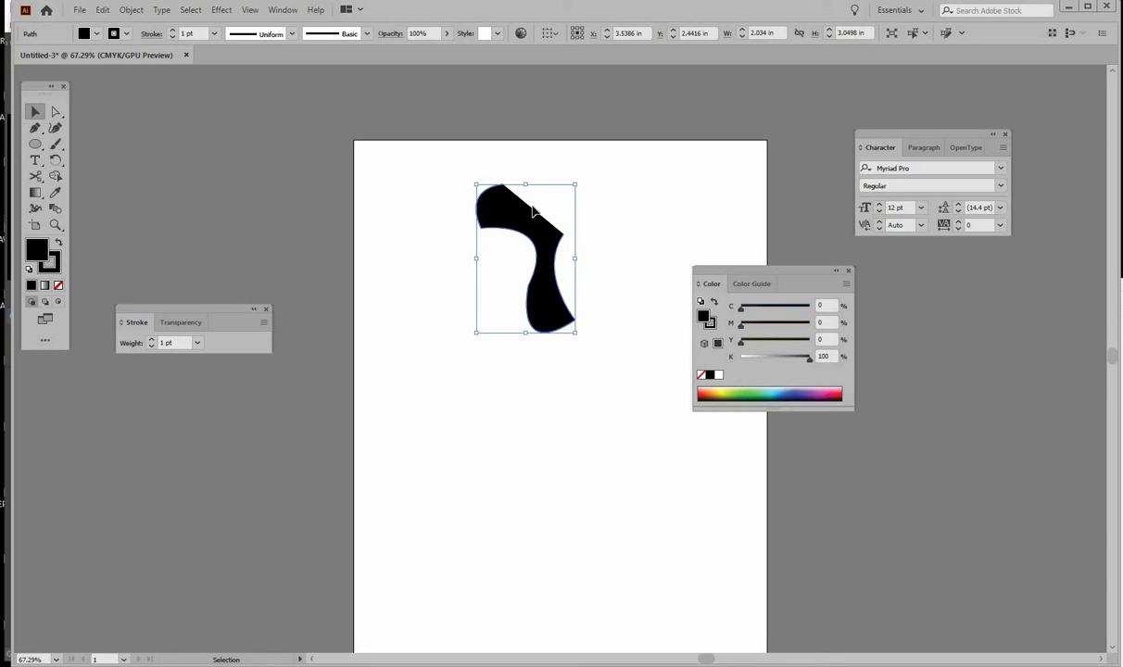
Resume the black path from its open end with the Pen tool and close it with a curve at the start point near (3.07, 0.92) in.
{"action": "left_click", "coordinate": [625, 205]}
{"action": "left_click", "coordinate": [500, 215]}
{"action": "left_click", "coordinate": [35, 128]}
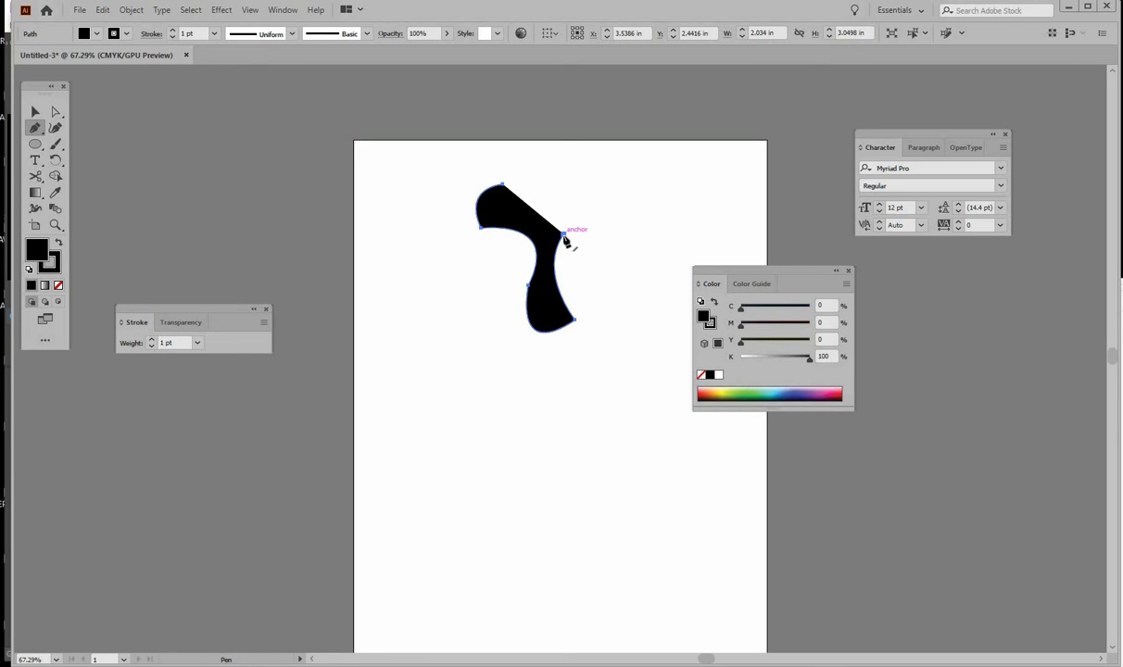
{"action": "left_click", "coordinate": [564, 235]}
{"action": "left_click_drag", "start_coordinate": [502, 183], "coordinate": [452, 188]}
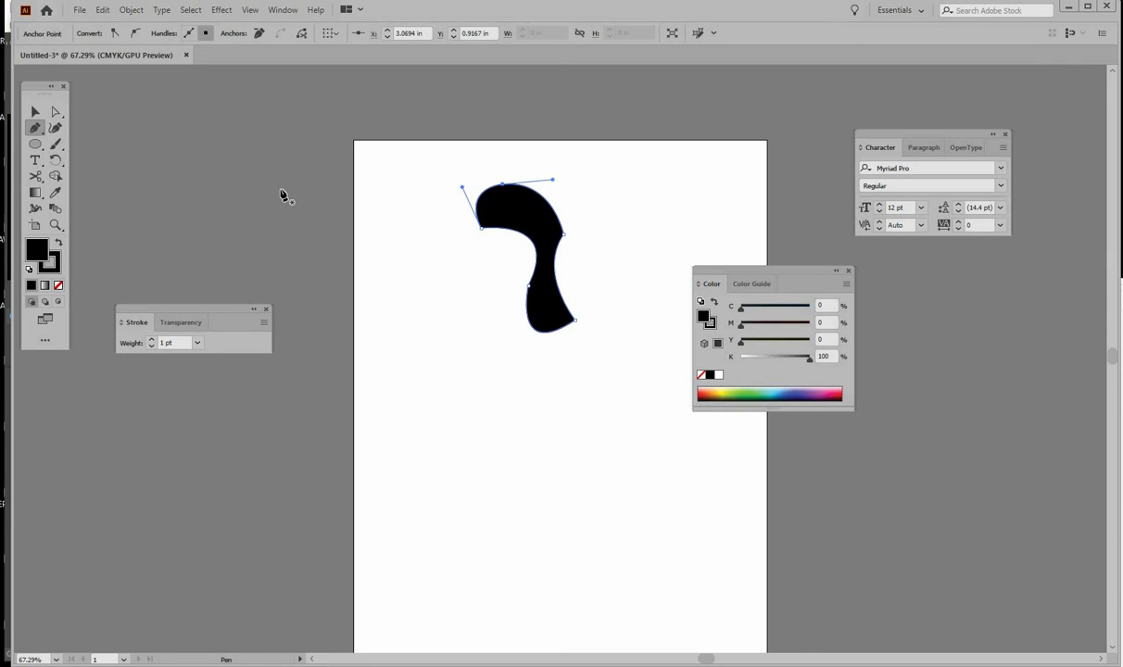
Delete the closed black shape and move the Color panel clear of the artboard.
{"action": "left_click", "coordinate": [39, 112]}
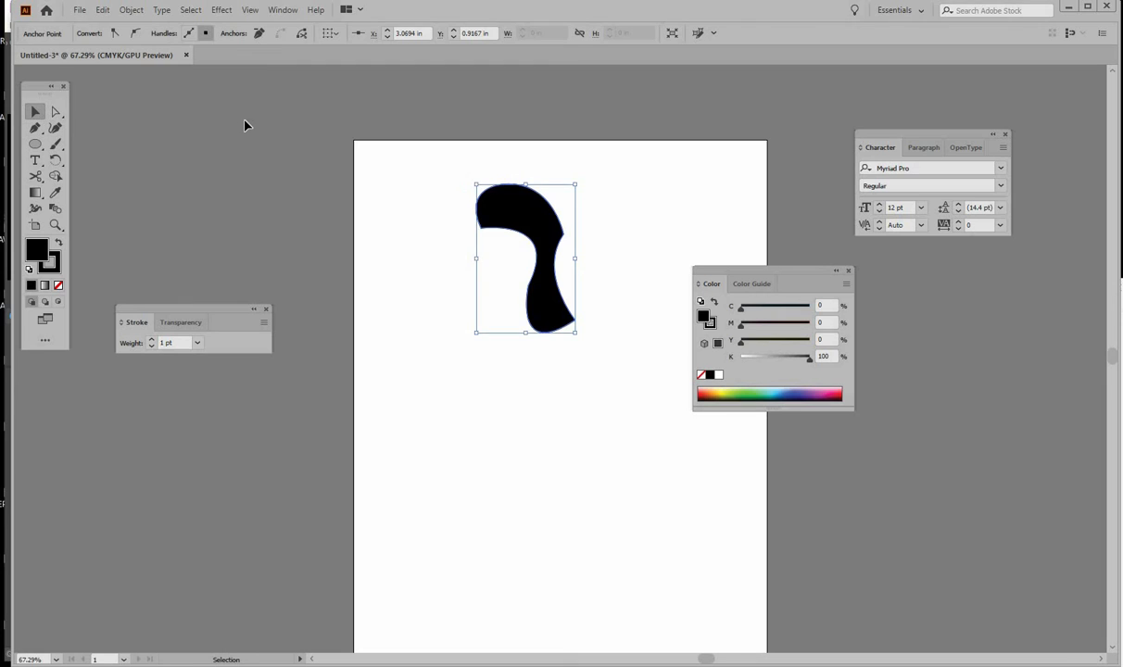
{"action": "left_click", "coordinate": [246, 125]}
{"action": "left_click", "coordinate": [555, 242]}
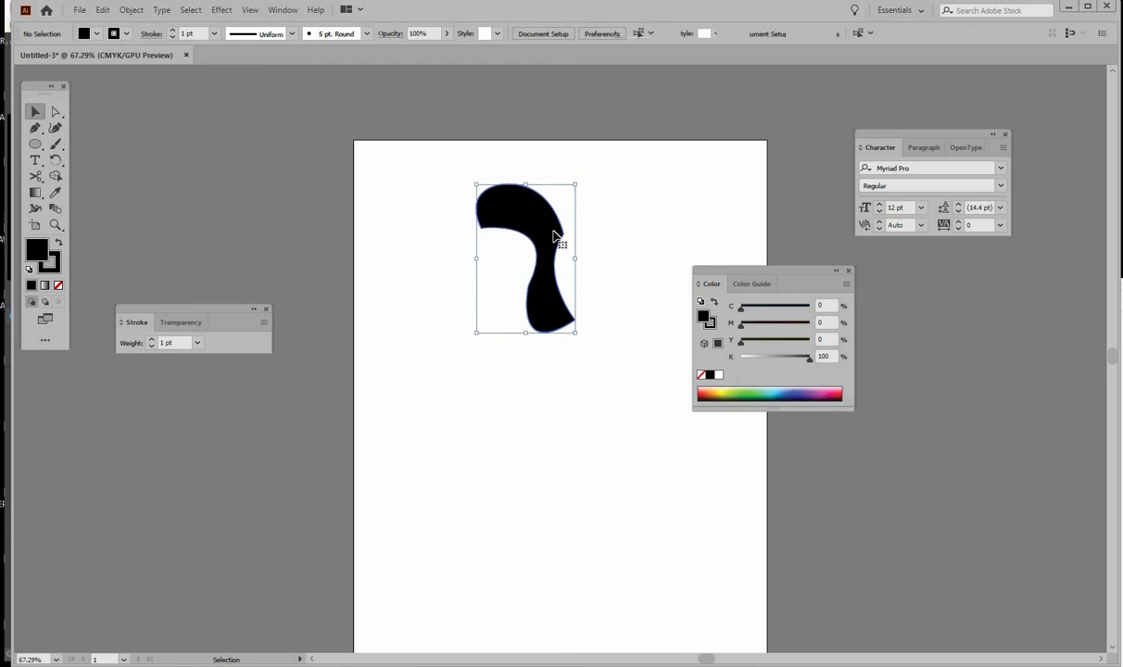
{"action": "key", "text": "Delete"}
{"action": "left_click_drag", "start_coordinate": [727, 277], "coordinate": [924, 318]}
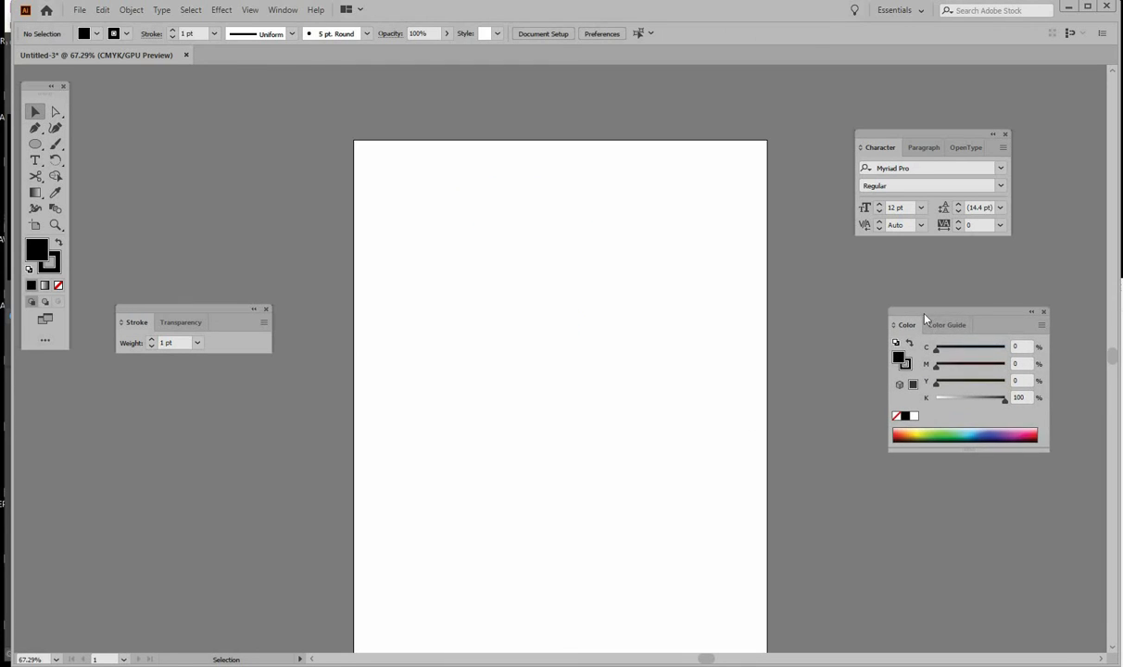
Draw half a bat's head and ear with the Pen tool from (4.25, 1.60) in, curving through (3.85, 2.29) to a wing tip at (1.01, 1.68).
{"action": "left_click", "coordinate": [35, 129]}
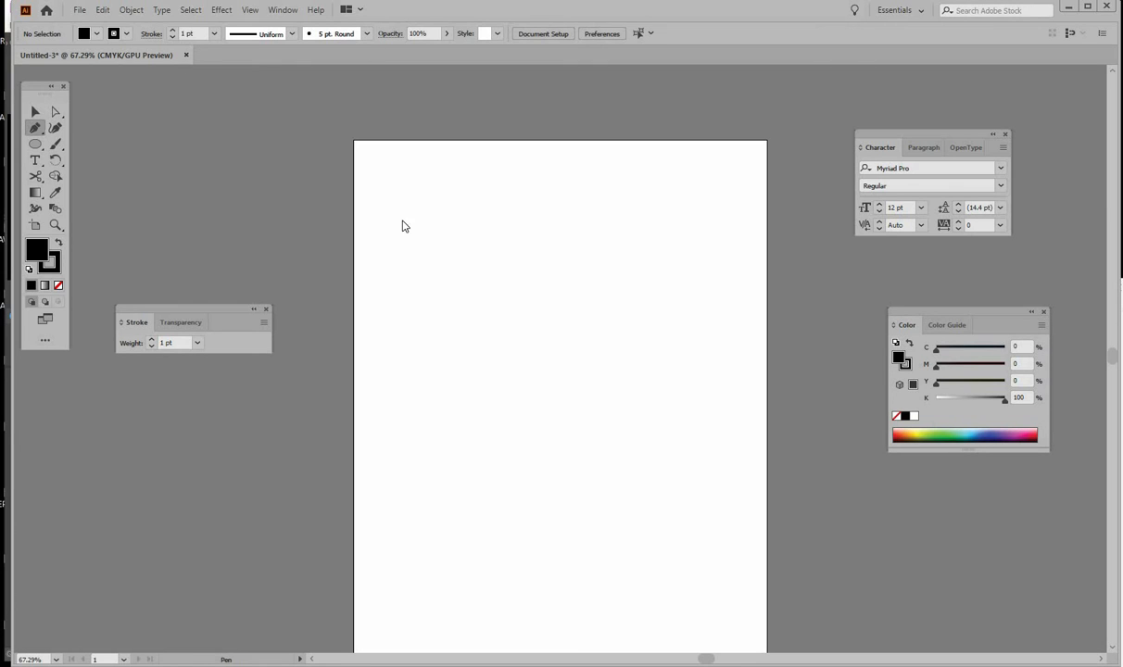
{"action": "left_click", "coordinate": [560, 216]}
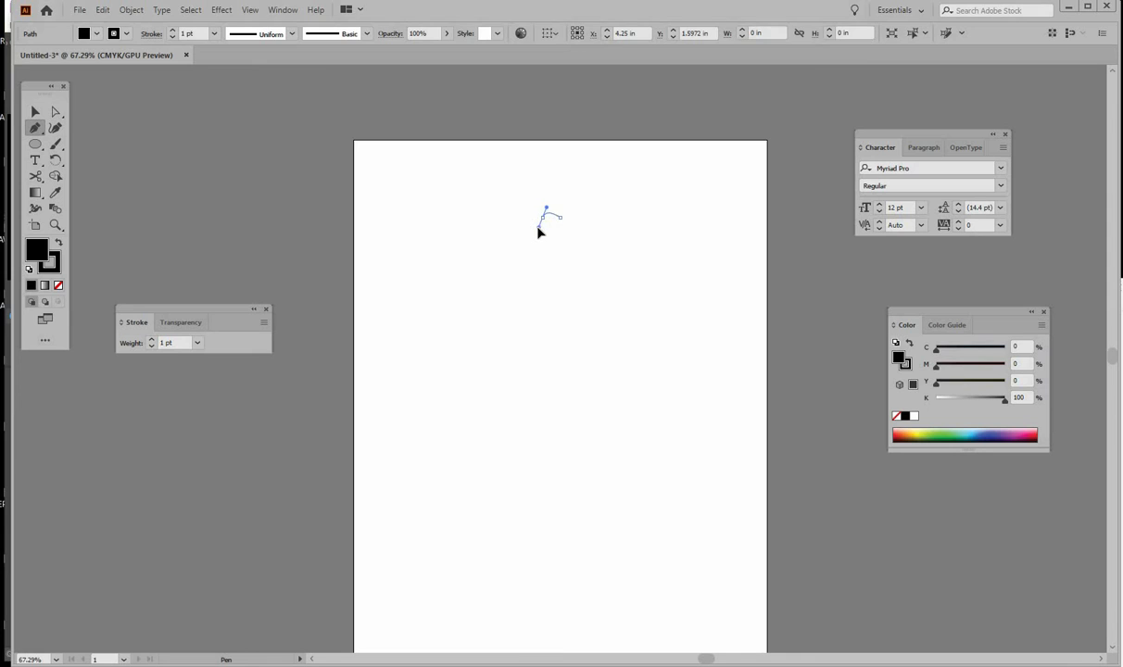
{"action": "left_click_drag", "start_coordinate": [540, 223], "coordinate": [549, 260]}
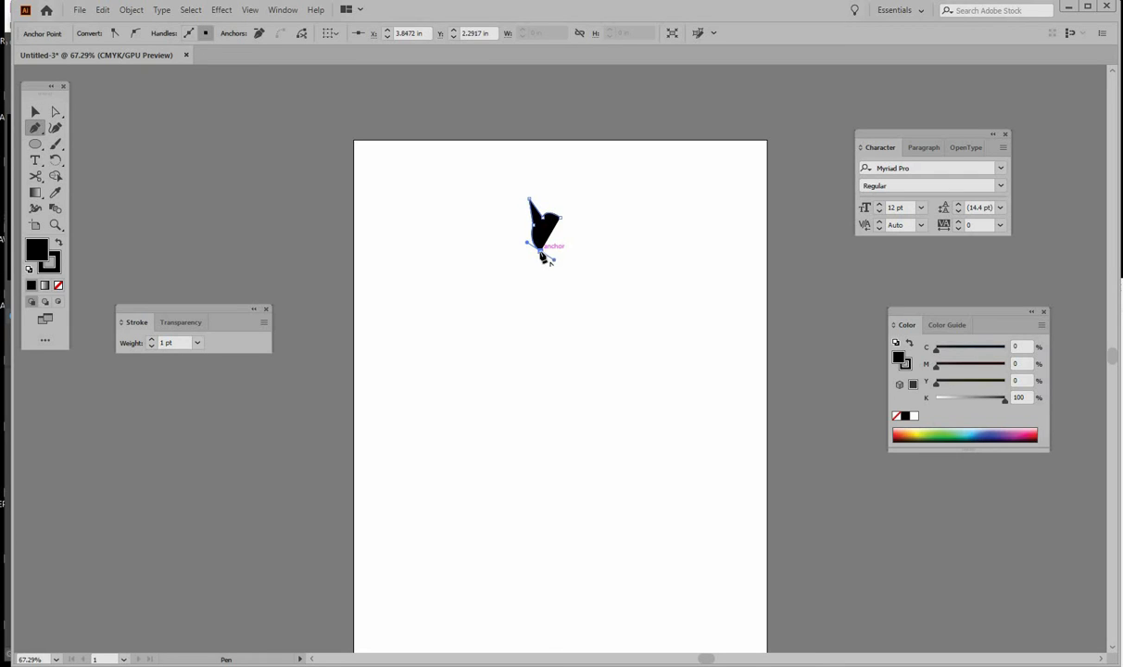
{"action": "left_click_drag", "start_coordinate": [402, 221], "coordinate": [351, 275]}
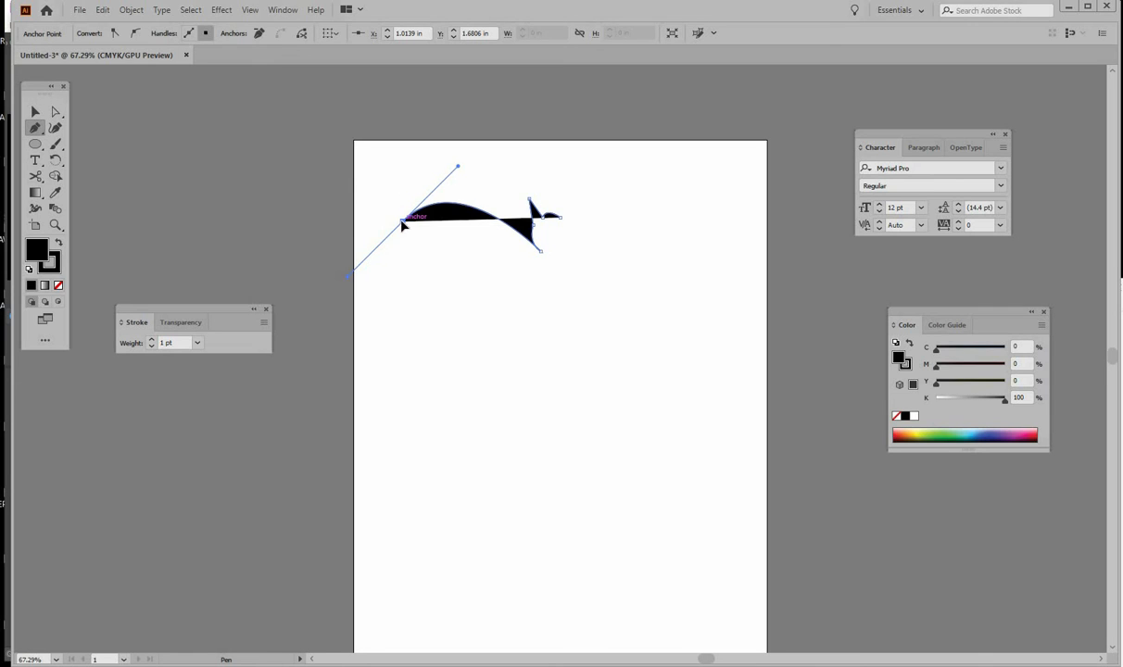
{"action": "left_click", "coordinate": [402, 222]}
Continue the path with scalloped curves along the wing's lower edge to the tail, ending the open path at about (4.25, 3.31) in.
{"action": "left_click_drag", "start_coordinate": [435, 251], "coordinate": [431, 277]}
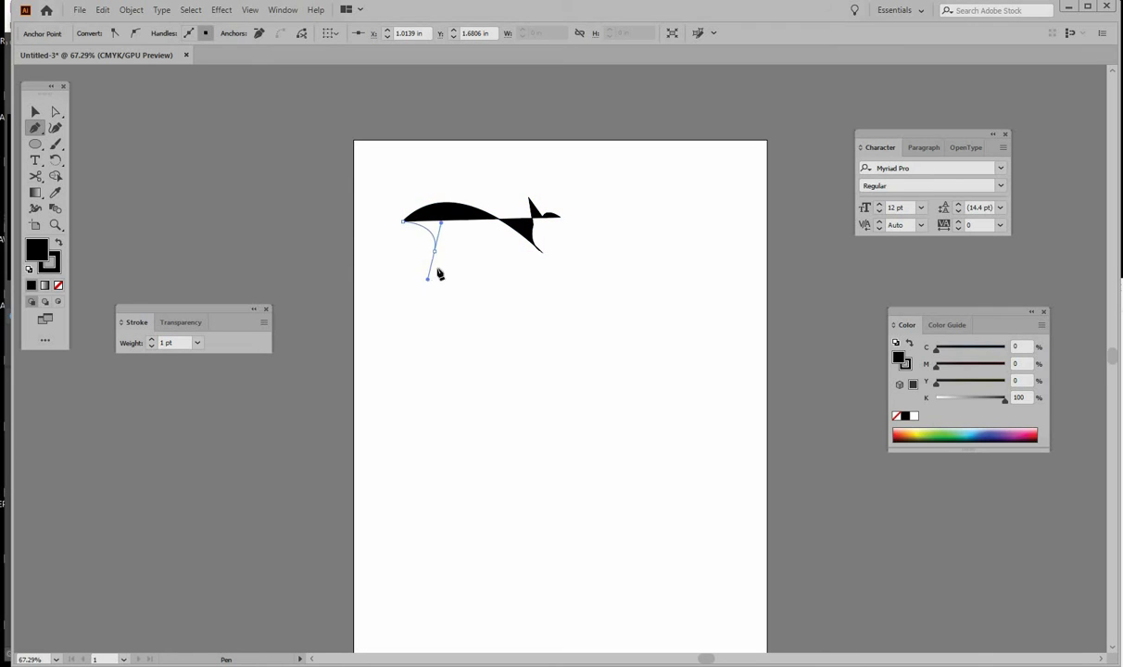
{"action": "left_click", "coordinate": [434, 251]}
{"action": "left_click_drag", "start_coordinate": [501, 277], "coordinate": [564, 306]}
{"action": "left_click", "coordinate": [561, 300]}
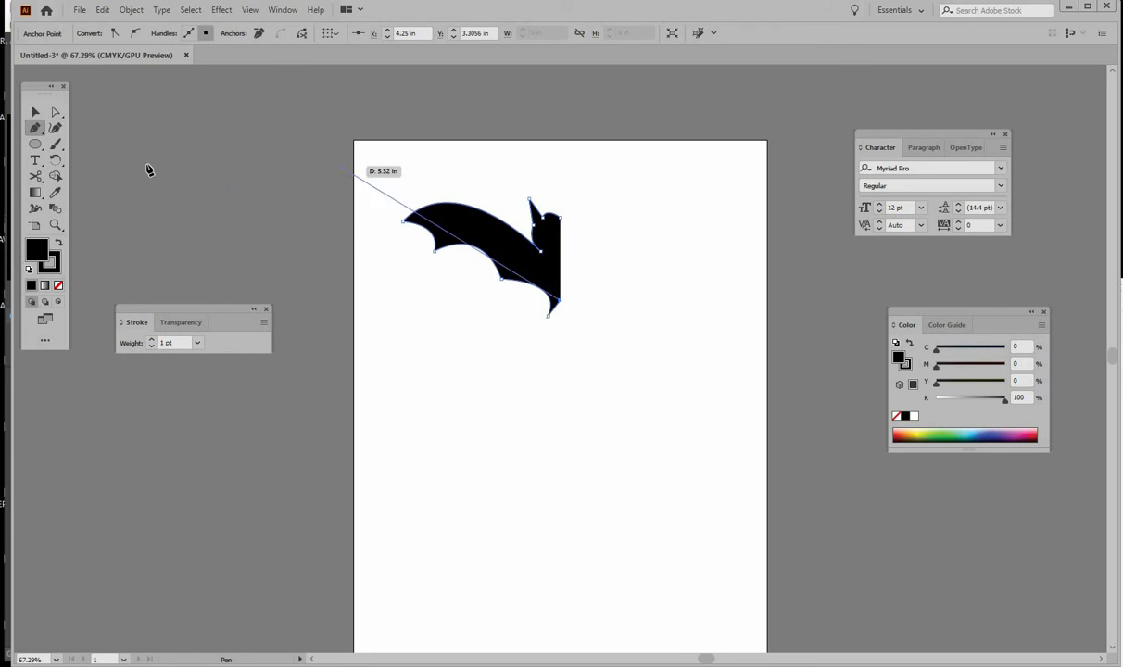
{"action": "left_click", "coordinate": [35, 111]}
{"action": "left_click", "coordinate": [229, 157]}
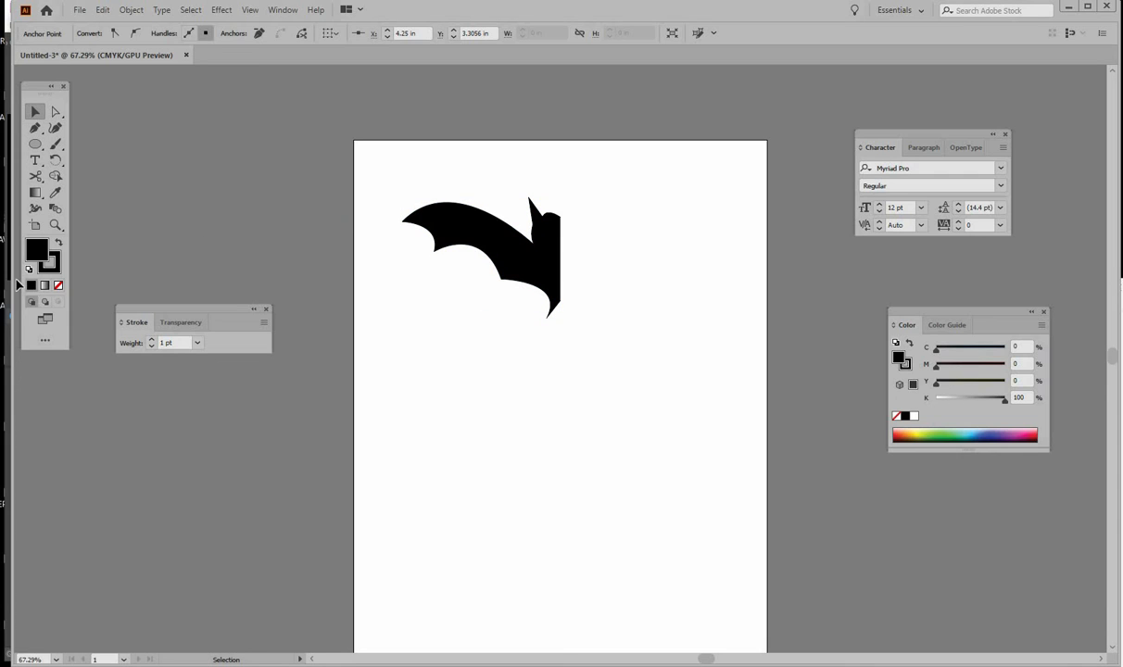
Set the half-bat path's fill to None, switching it back to black once for comparison.
{"action": "left_click", "coordinate": [60, 285]}
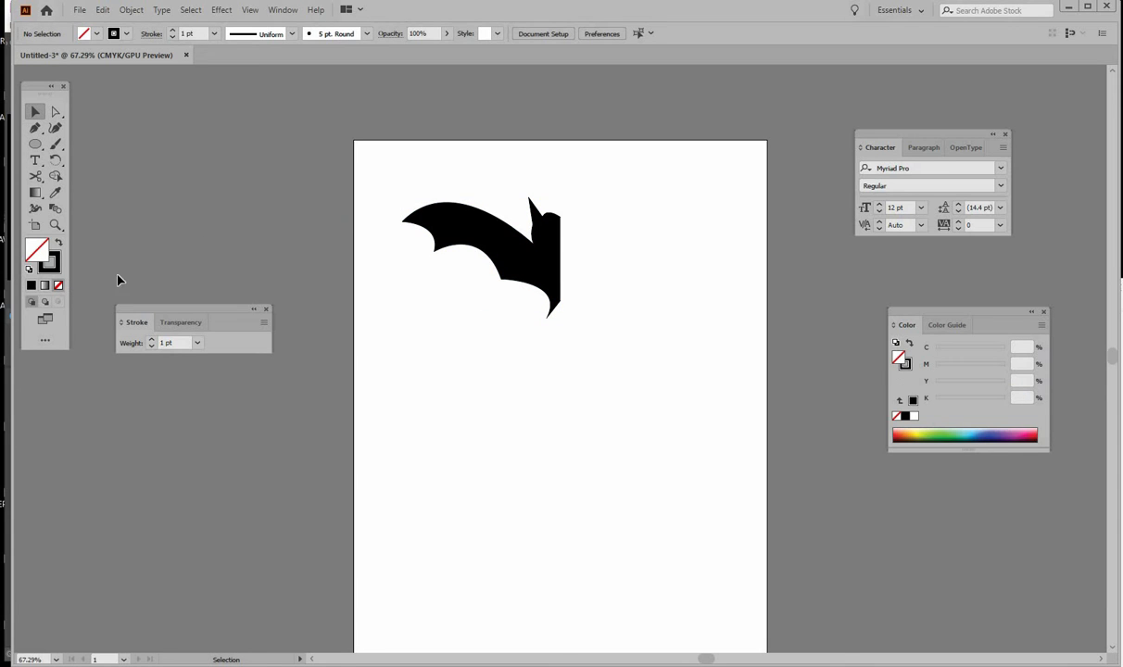
{"action": "left_click", "coordinate": [428, 211]}
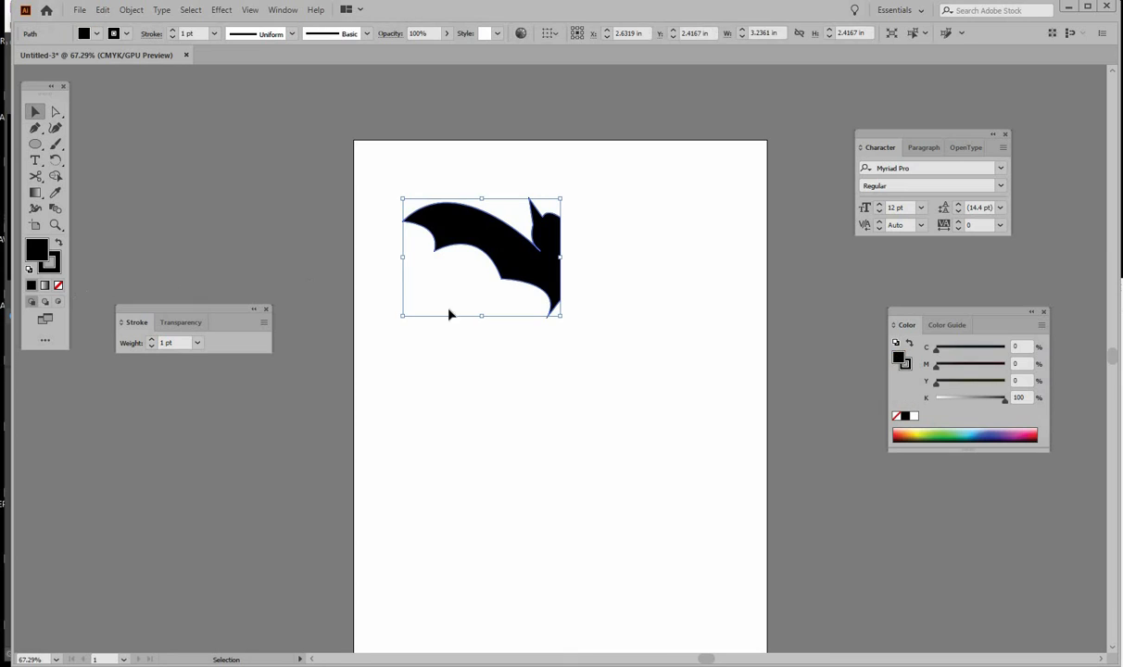
{"action": "left_click", "coordinate": [58, 285]}
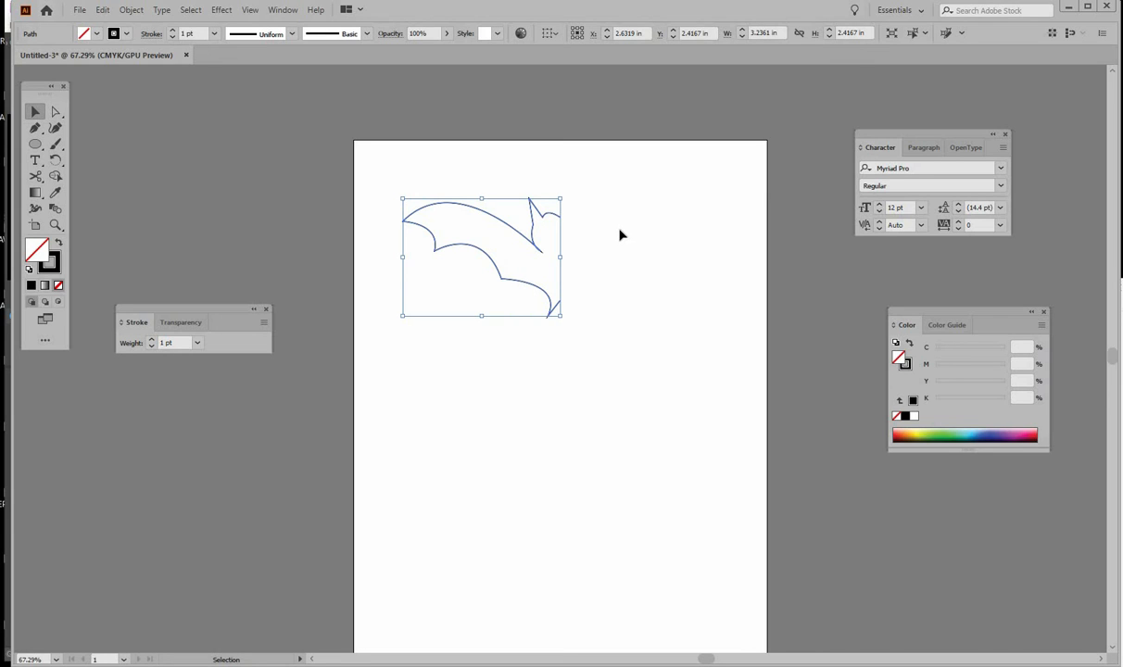
{"action": "left_click", "coordinate": [571, 232]}
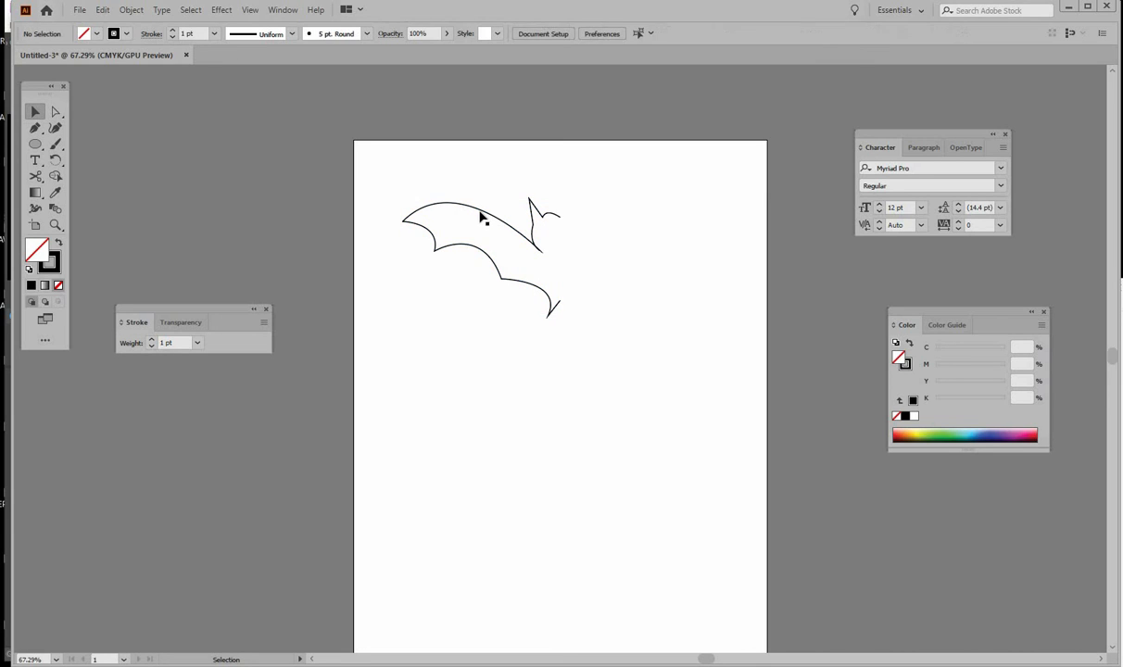
{"action": "left_click", "coordinate": [480, 211]}
{"action": "left_click", "coordinate": [31, 286]}
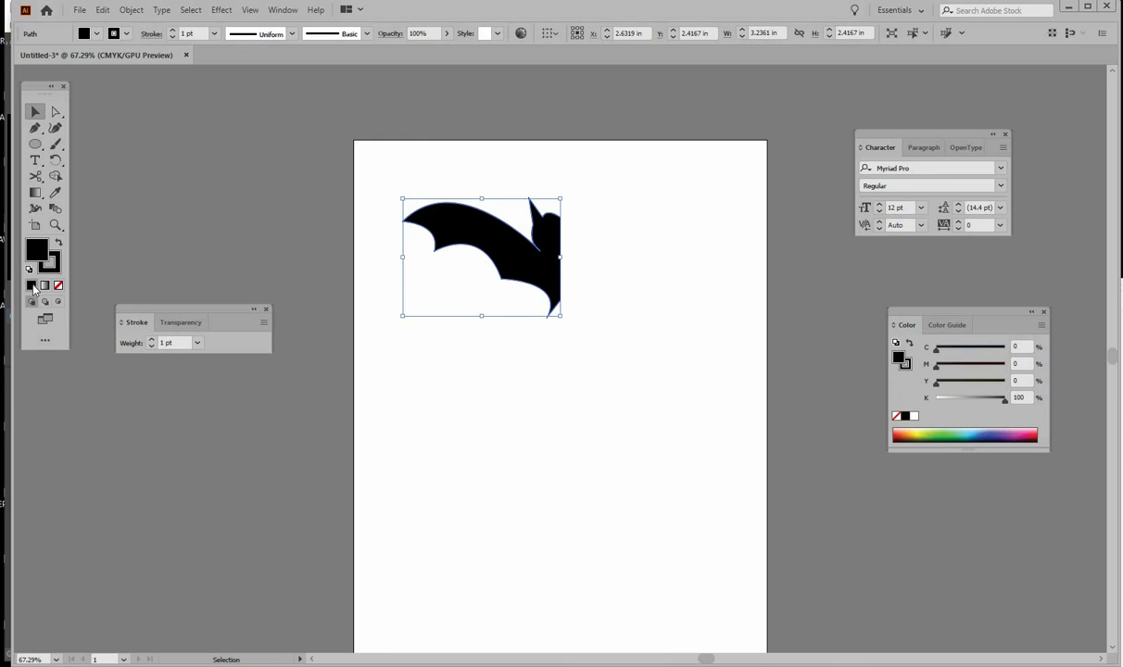
{"action": "left_click", "coordinate": [58, 285]}
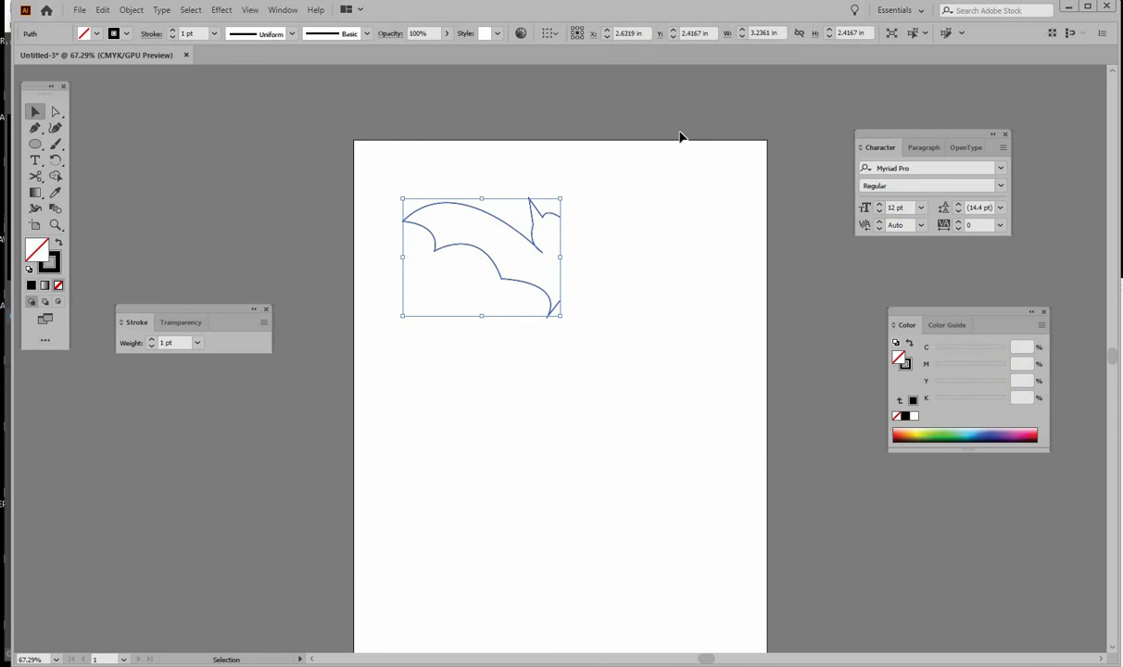
Copy the half-bat outline and paste a duplicate onto the artboard.
{"action": "left_click", "coordinate": [102, 9]}
{"action": "left_click", "coordinate": [114, 76]}
{"action": "left_click", "coordinate": [632, 213]}
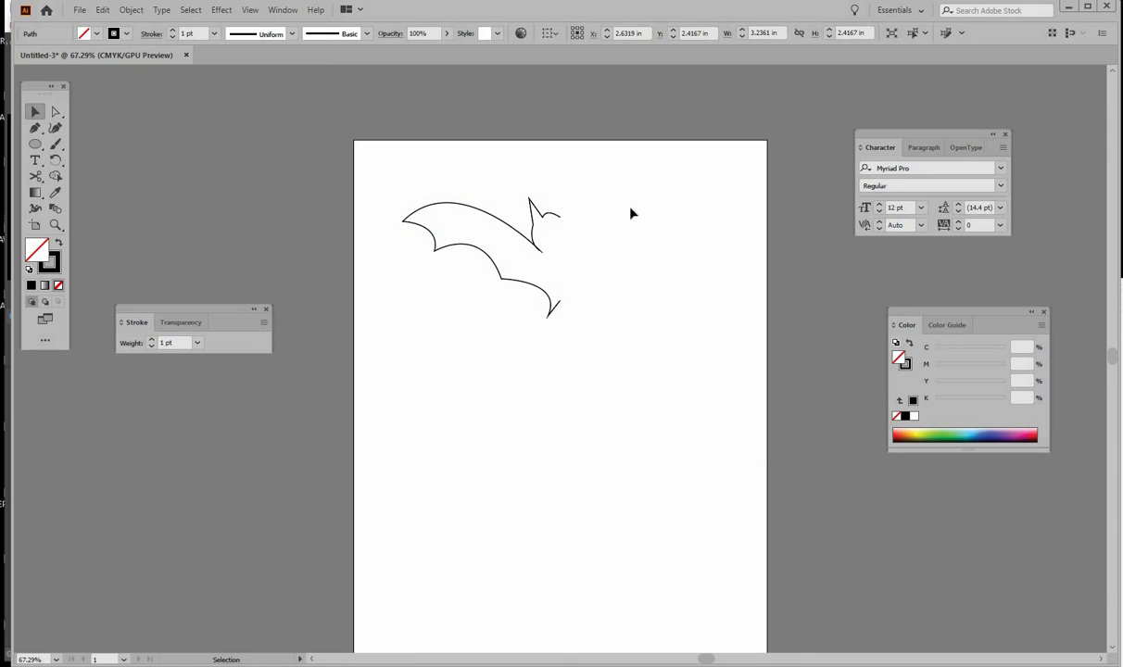
{"action": "left_click", "coordinate": [103, 10]}
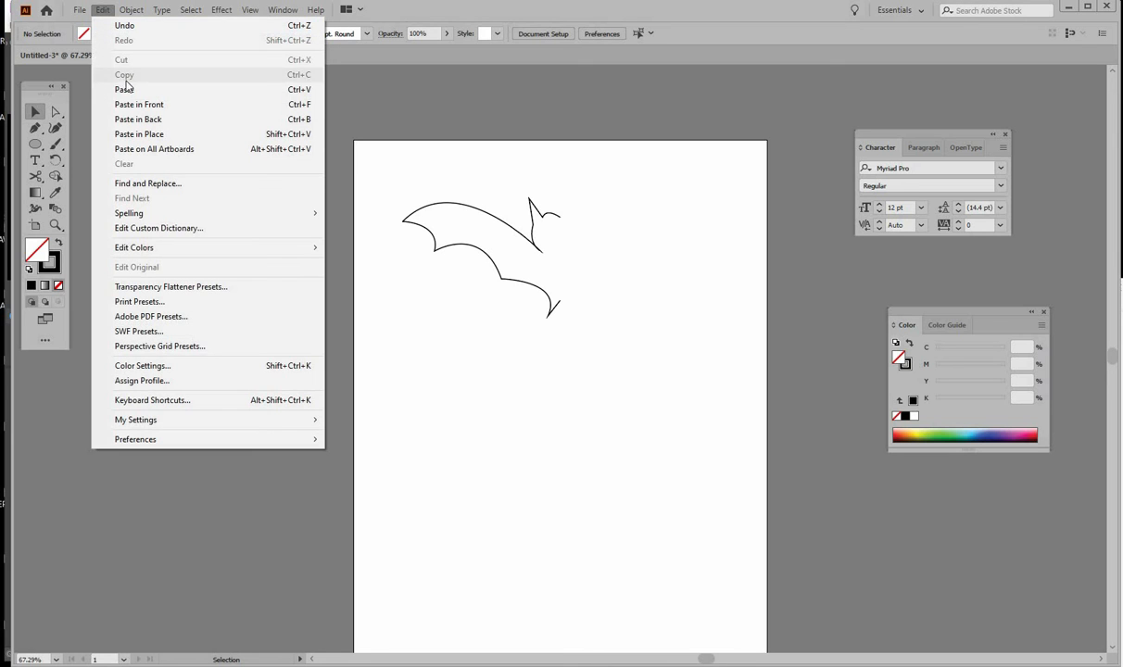
{"action": "left_click", "coordinate": [124, 89]}
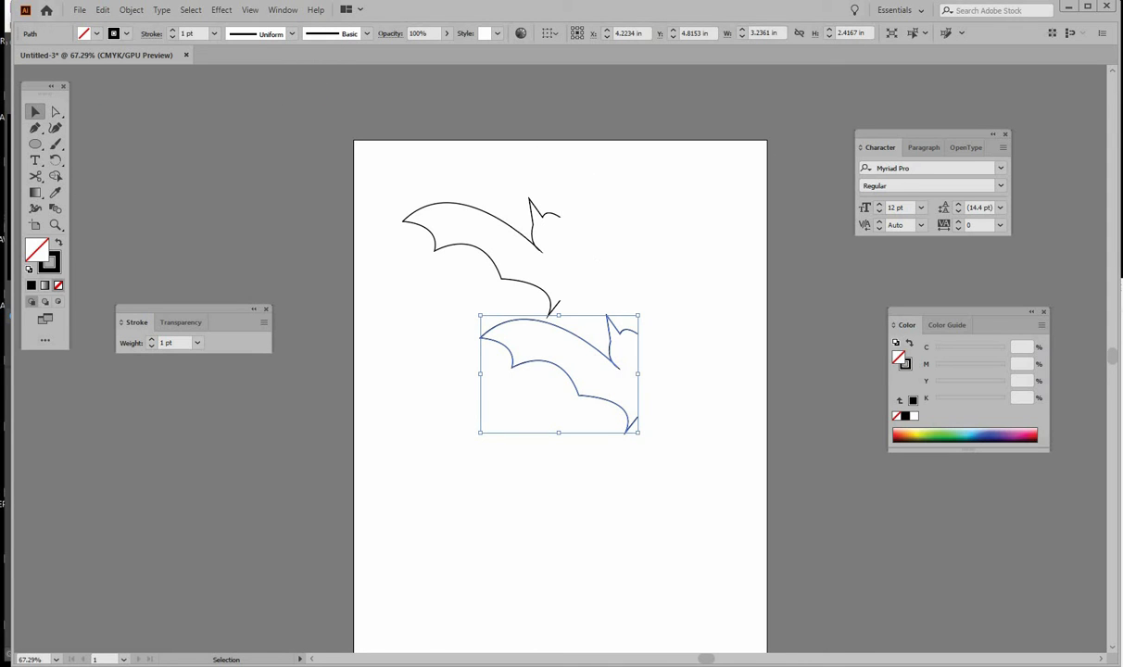
Reflect the pasted half-bat across the vertical axis.
{"action": "left_click", "coordinate": [130, 9]}
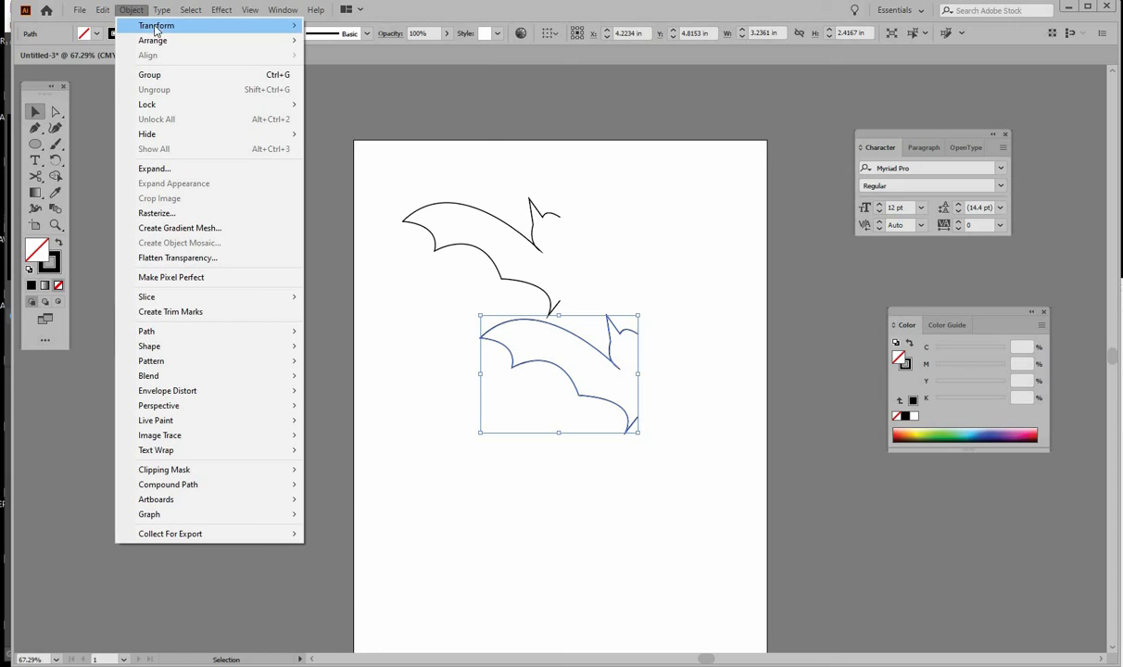
{"action": "mouse_move", "coordinate": [156, 29]}
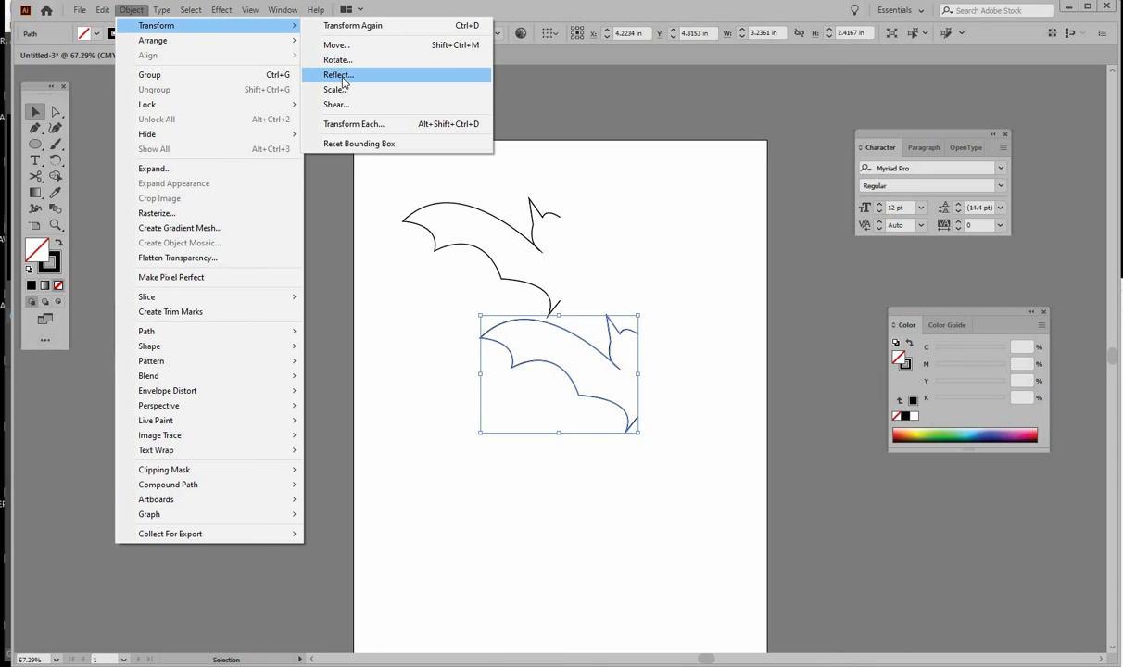
{"action": "left_click", "coordinate": [131, 10]}
{"action": "left_click", "coordinate": [131, 10]}
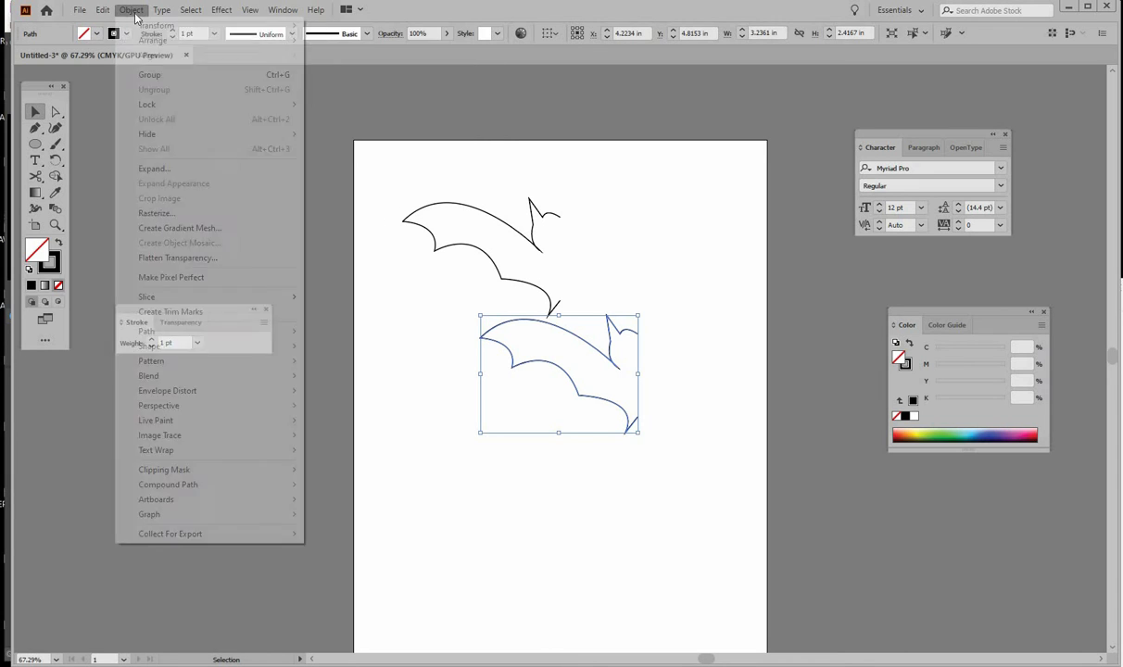
{"action": "mouse_move", "coordinate": [147, 26]}
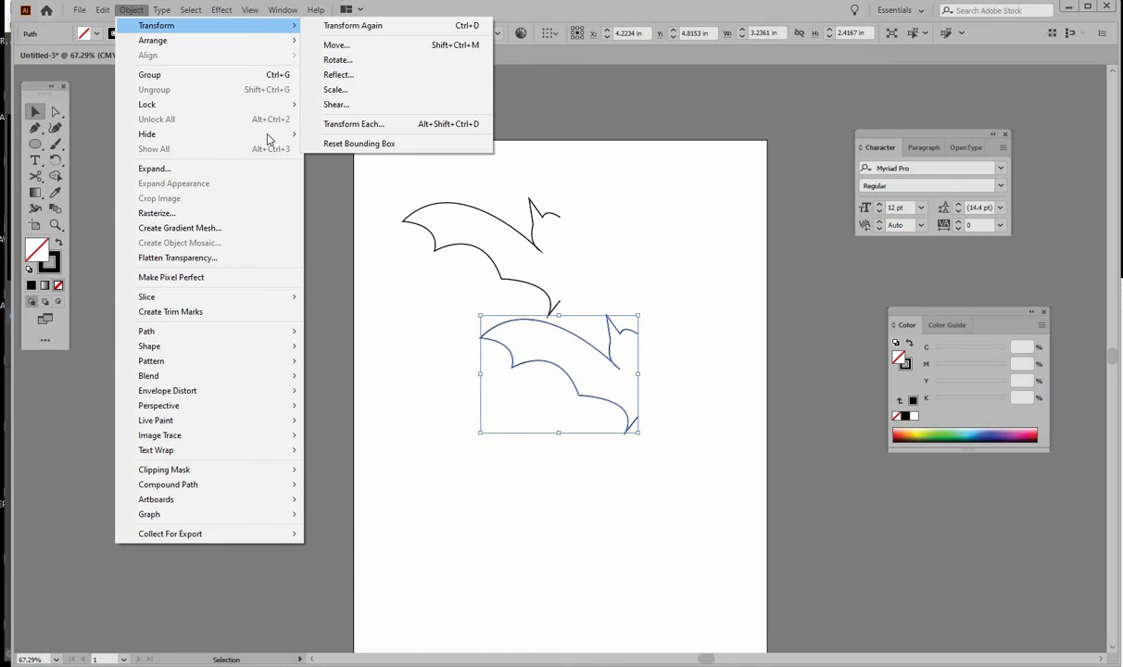
{"action": "left_click", "coordinate": [336, 75]}
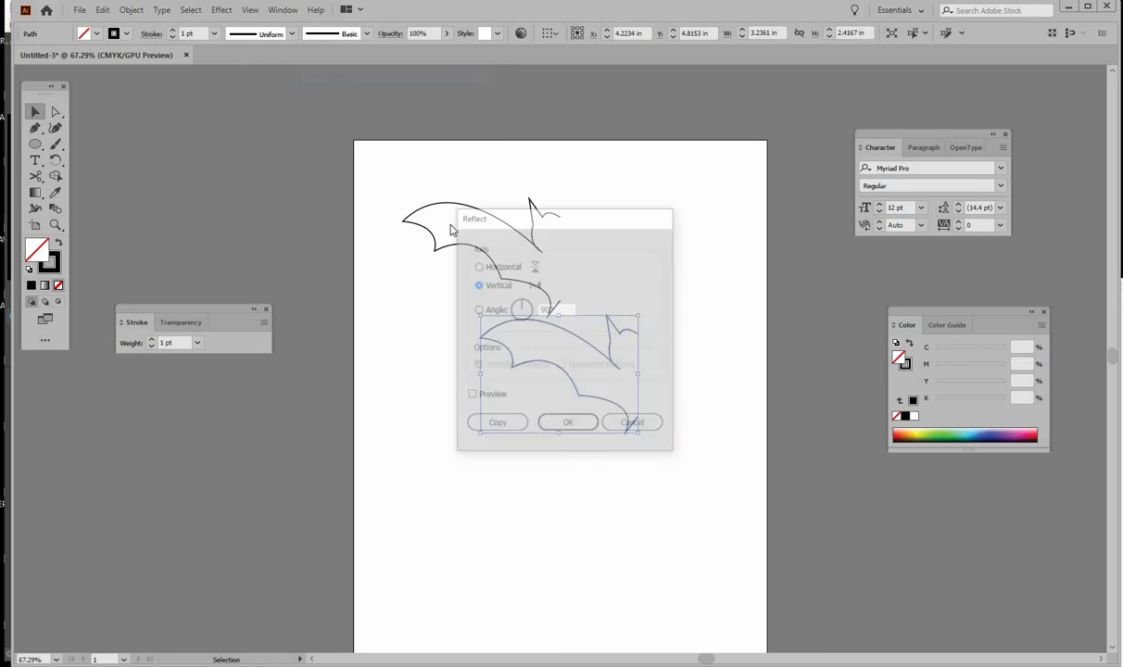
{"action": "left_click", "coordinate": [569, 428]}
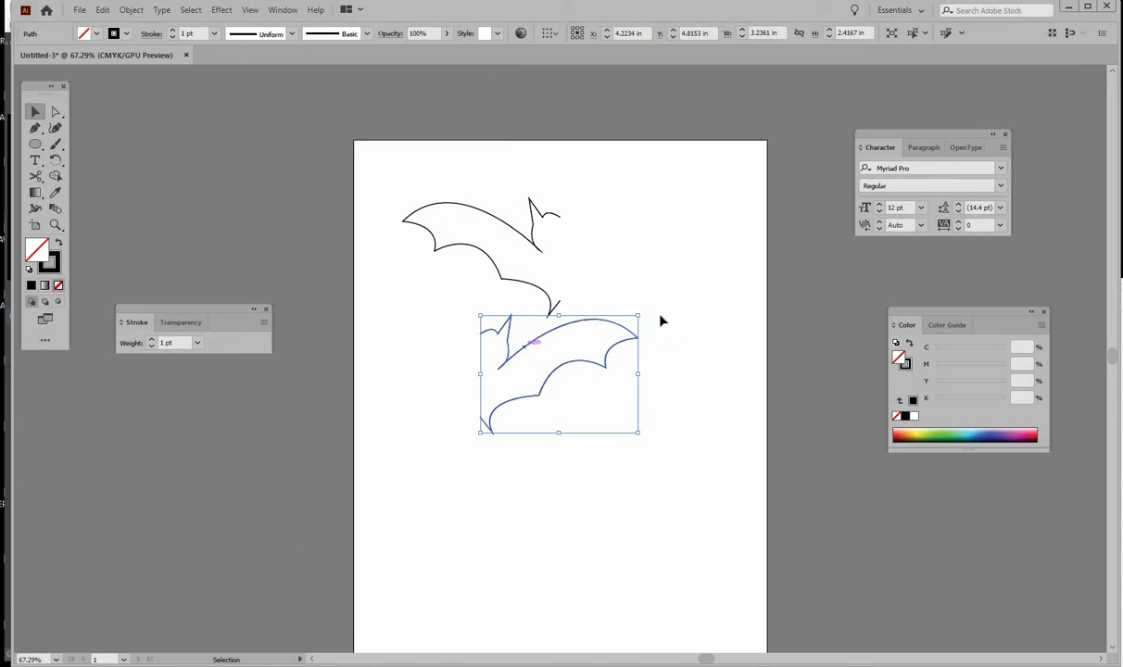
Move the mirrored half so it meets the original along the bat's centre line, and fill it with black.
{"action": "left_click_drag", "start_coordinate": [570, 319], "coordinate": [643, 215]}
{"action": "left_click", "coordinate": [639, 165]}
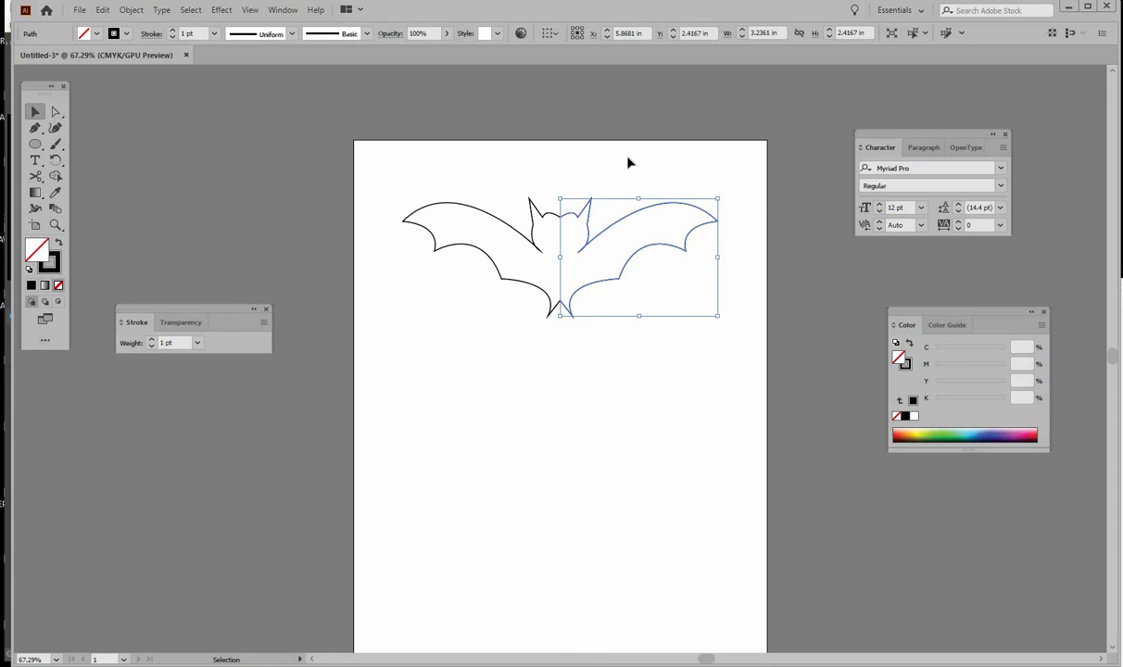
{"action": "left_click", "coordinate": [30, 287]}
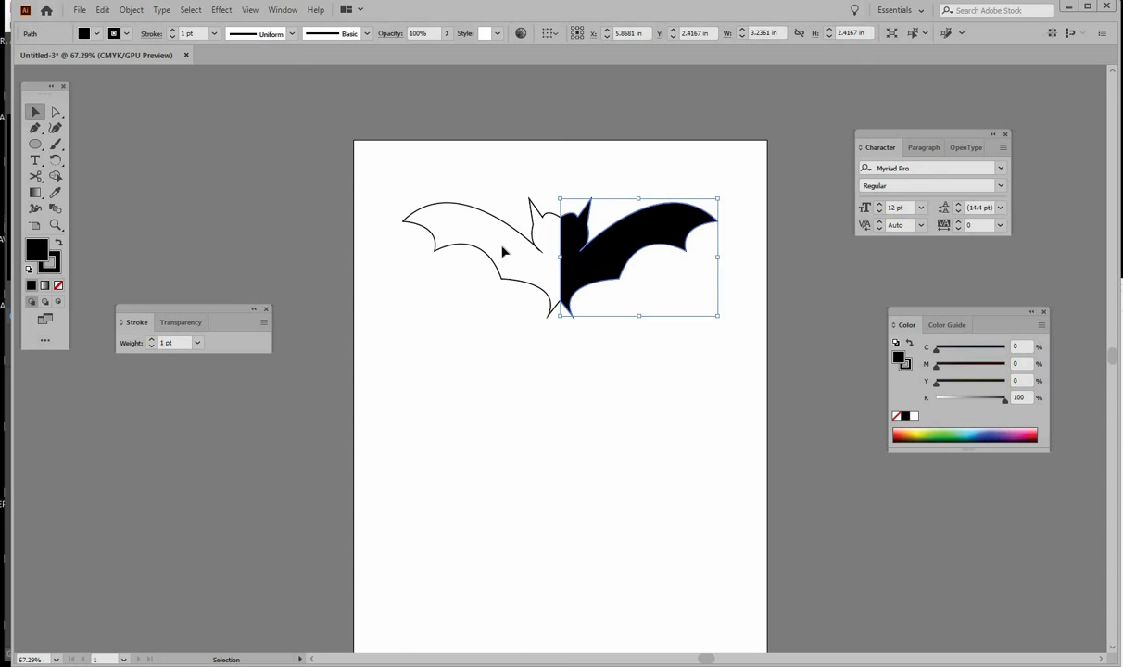
Join the two bat halves' anchor points where they meet at the top of the head.
{"action": "left_click", "coordinate": [492, 189]}
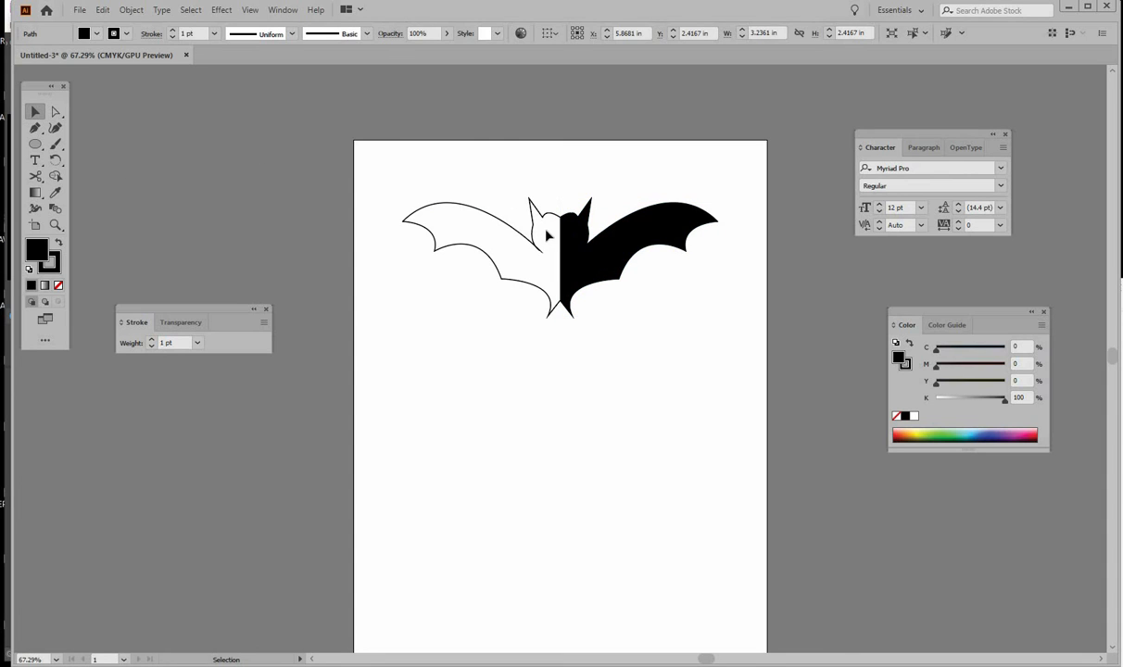
{"action": "left_click", "coordinate": [57, 112]}
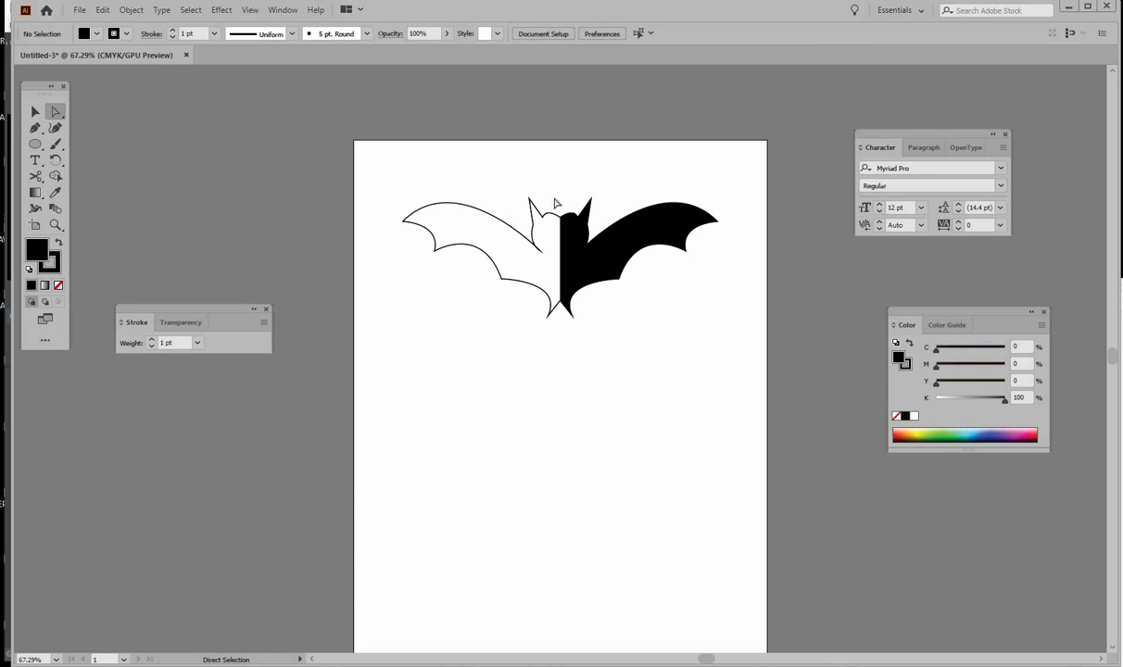
{"action": "left_click_drag", "start_coordinate": [553, 198], "coordinate": [546, 221]}
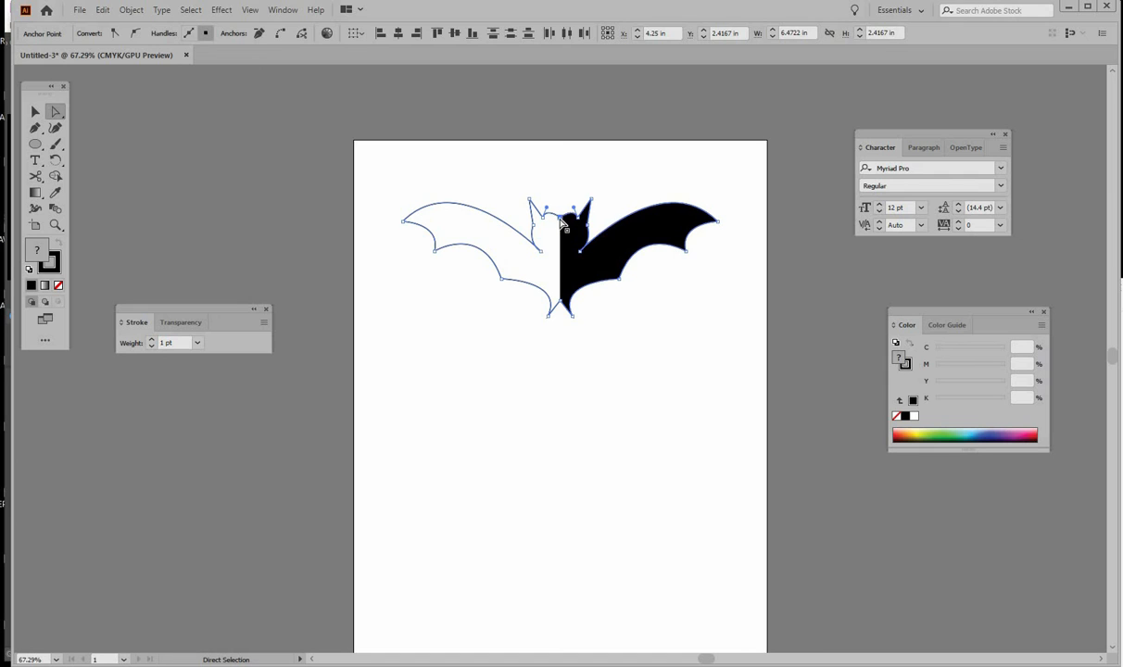
{"action": "left_click", "coordinate": [130, 10]}
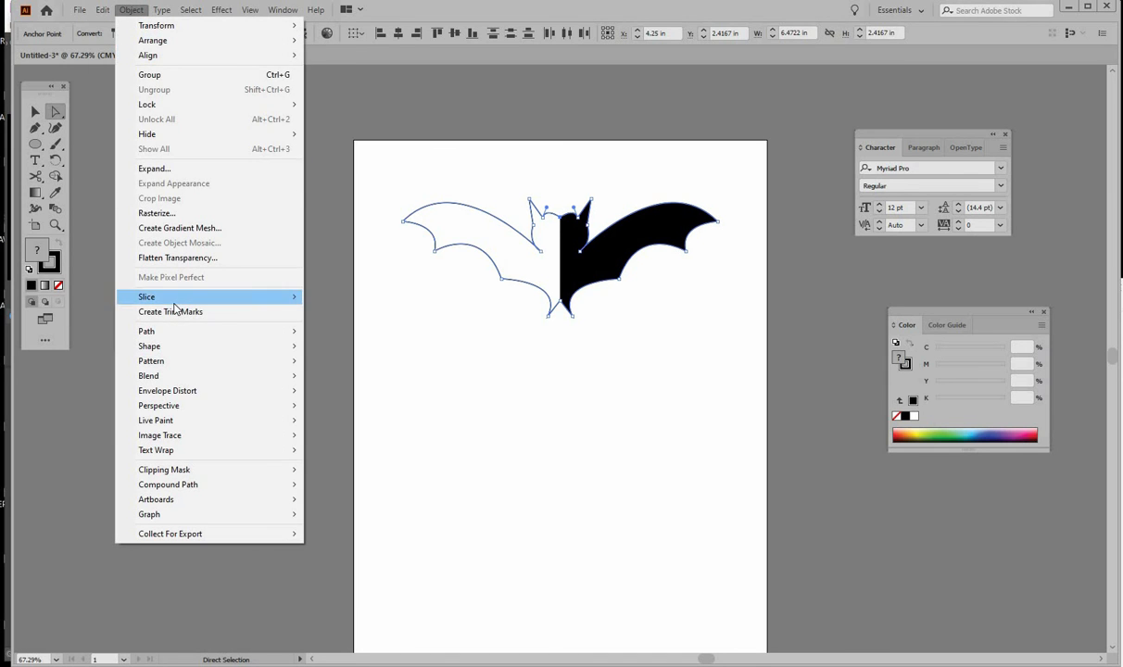
{"action": "mouse_move", "coordinate": [246, 335]}
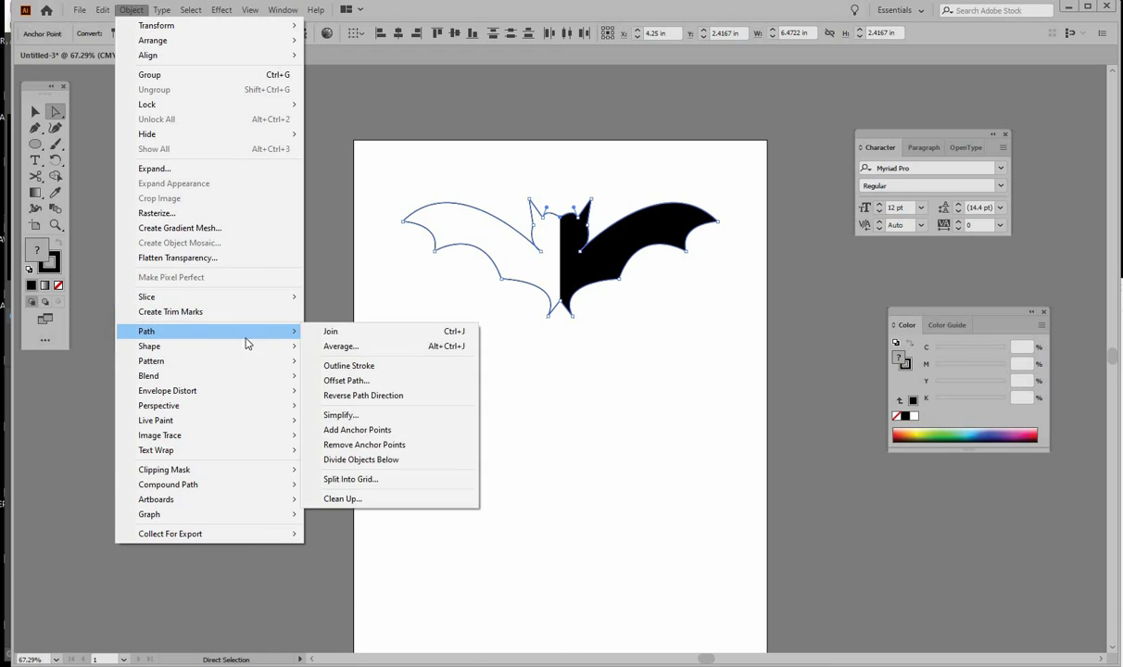
{"action": "left_click", "coordinate": [332, 332]}
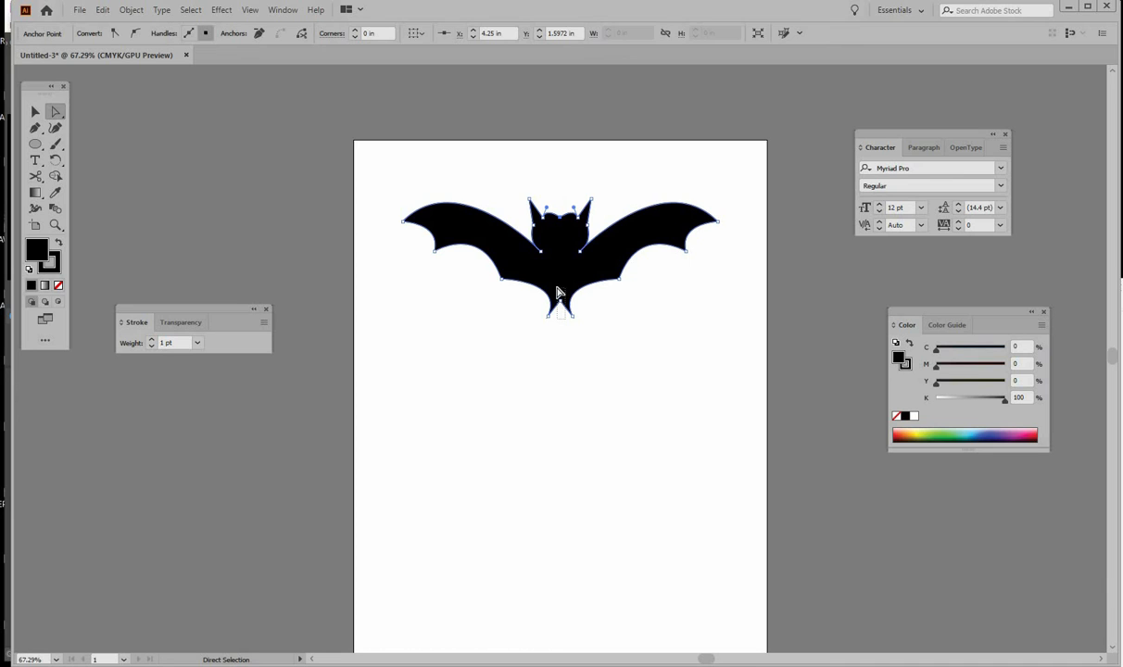
Join the remaining open endpoints at the bat's tail to close the silhouette, and deselect it.
{"action": "key", "text": "ctrl+a"}
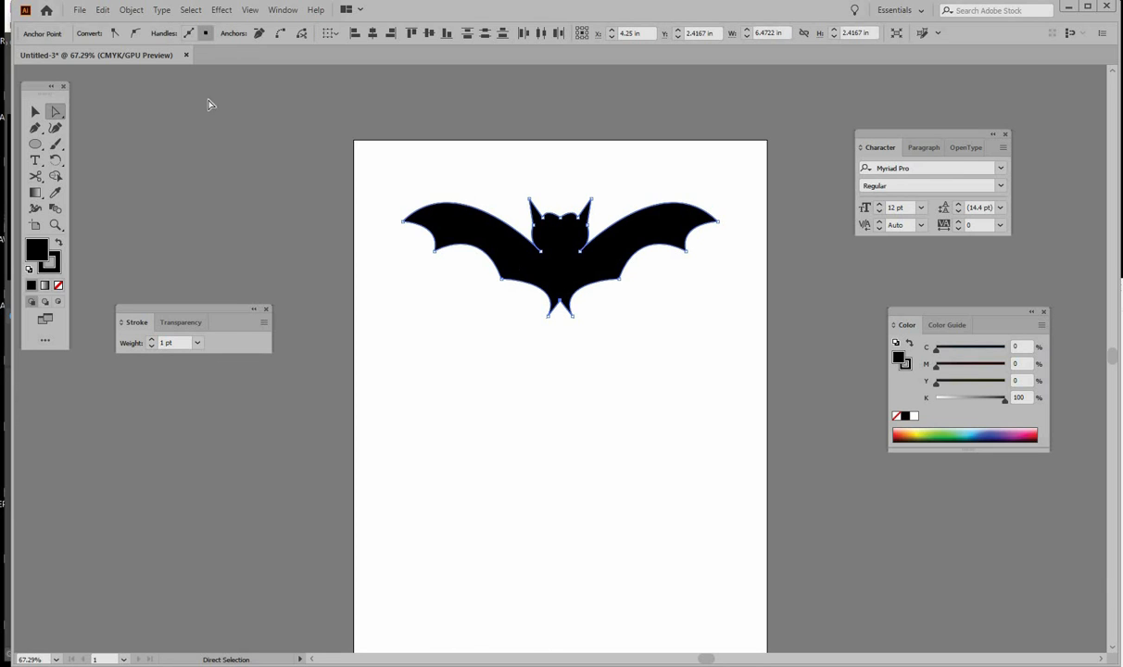
{"action": "left_click", "coordinate": [132, 10]}
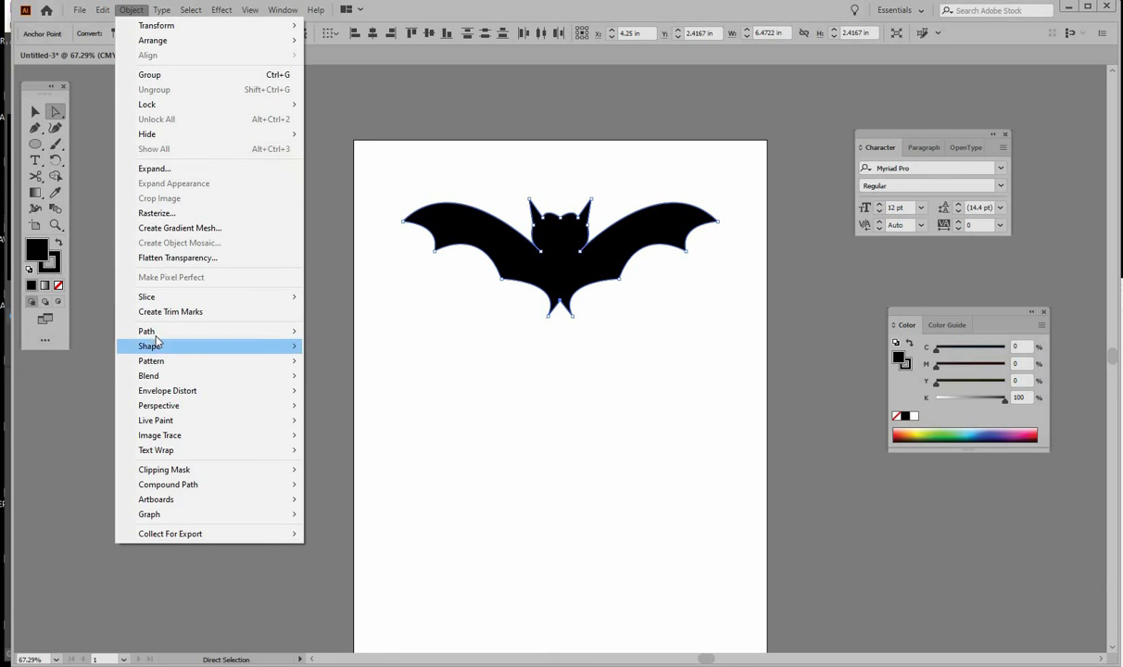
{"action": "mouse_move", "coordinate": [146, 330]}
{"action": "left_click", "coordinate": [329, 333]}
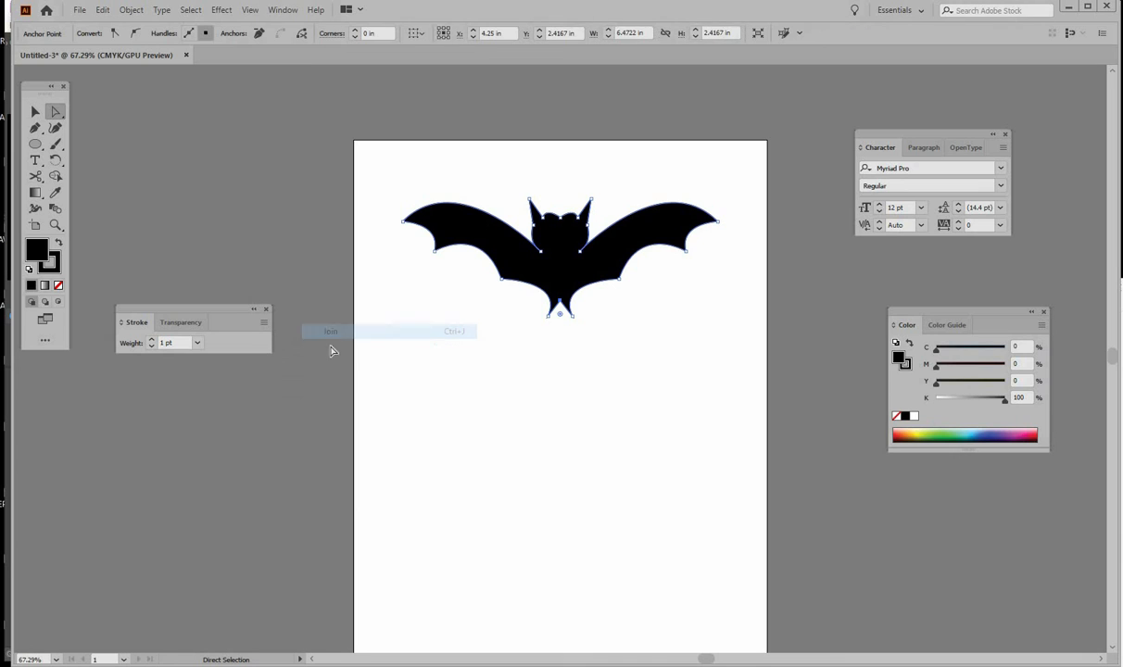
{"action": "left_click", "coordinate": [654, 374]}
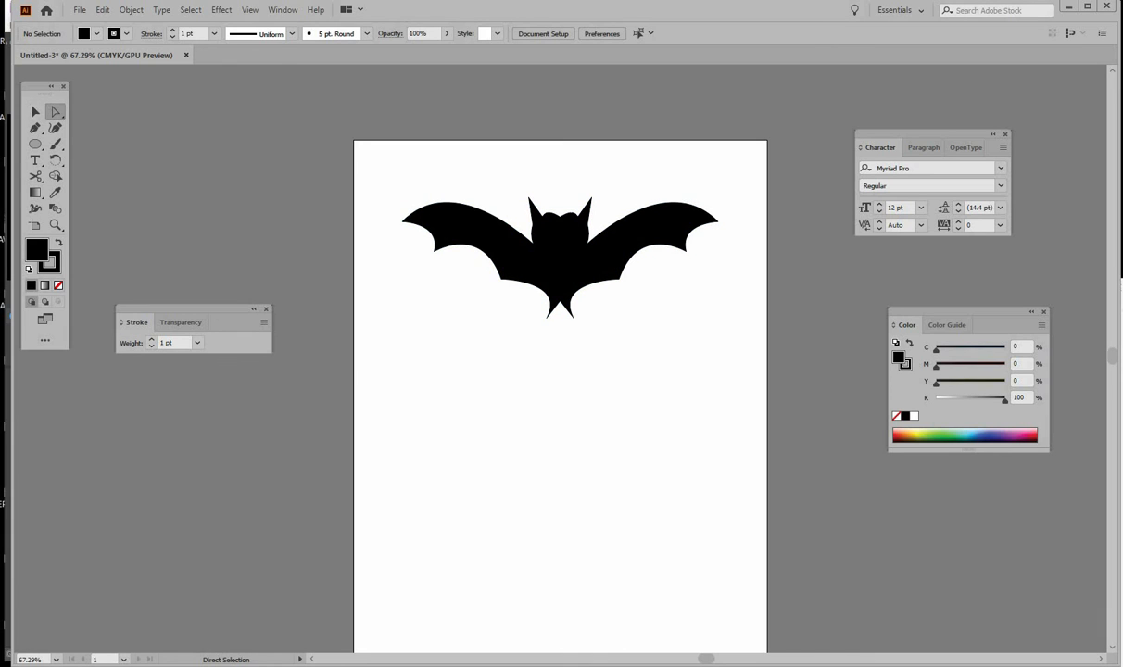
Draw a closed, curved freeform shape about 2.9 by 3 in below the bat with the Pen tool.
{"action": "left_click", "coordinate": [35, 112]}
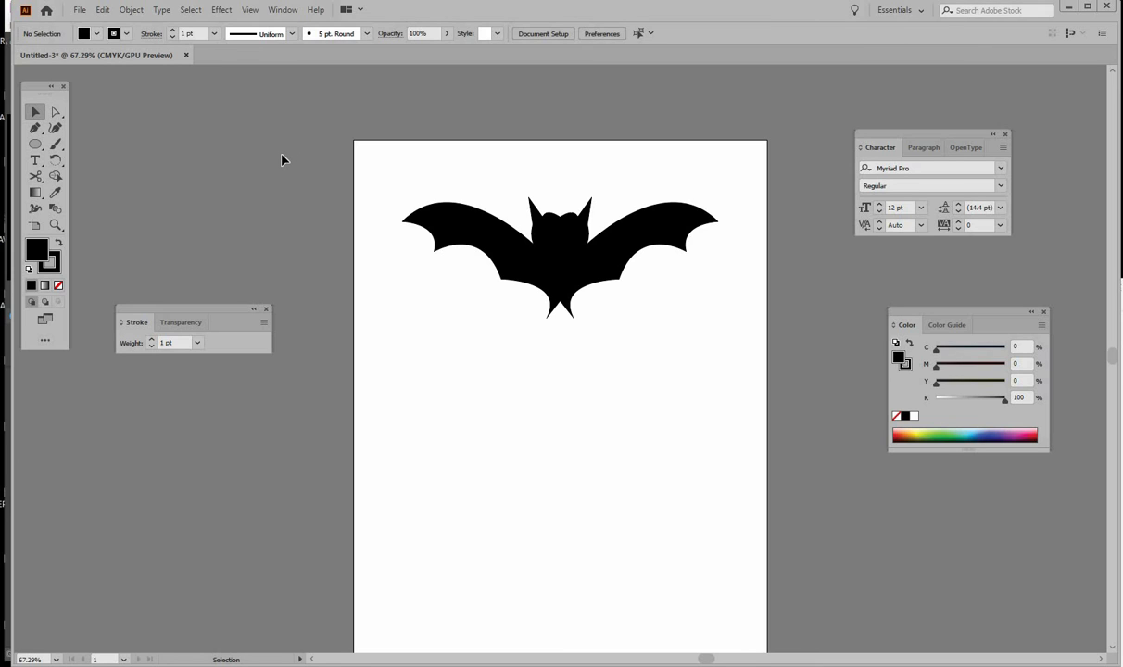
{"action": "left_click", "coordinate": [35, 144]}
{"action": "key", "text": "v"}
{"action": "left_click", "coordinate": [35, 128]}
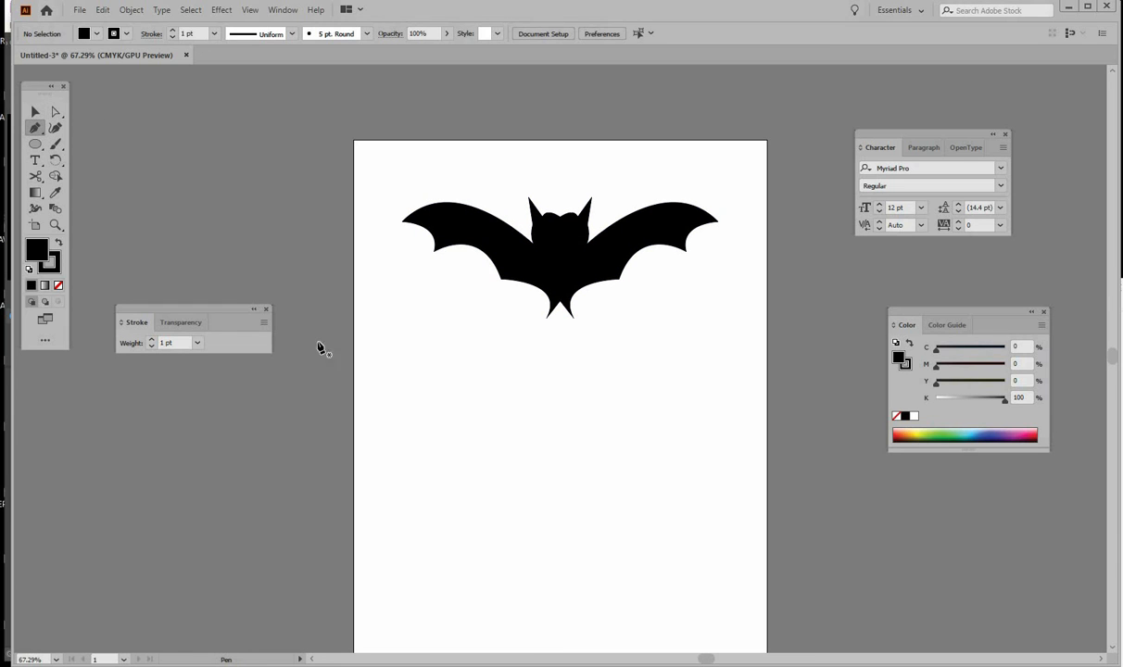
{"action": "left_click_drag", "start_coordinate": [505, 440], "coordinate": [495, 537]}
{"action": "left_click", "coordinate": [506, 440]}
{"action": "left_click", "coordinate": [533, 482]}
{"action": "left_click_drag", "start_coordinate": [634, 488], "coordinate": [649, 351]}
{"action": "left_click", "coordinate": [634, 489]}
{"action": "left_click", "coordinate": [608, 411]}
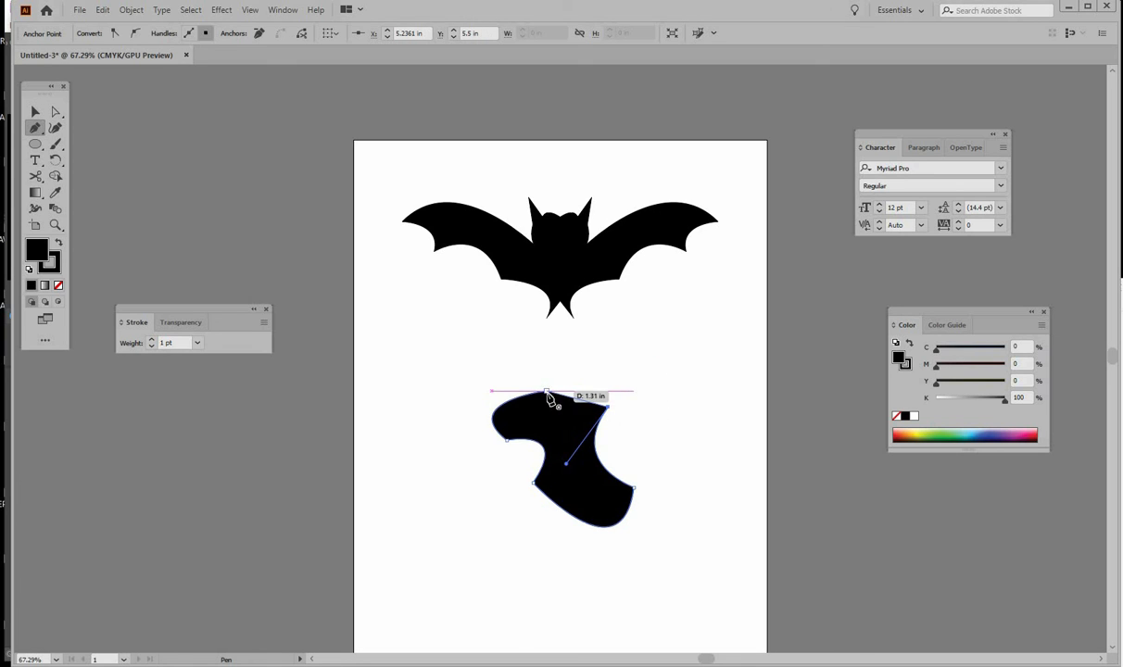
{"action": "left_click_drag", "start_coordinate": [546, 392], "coordinate": [502, 425]}
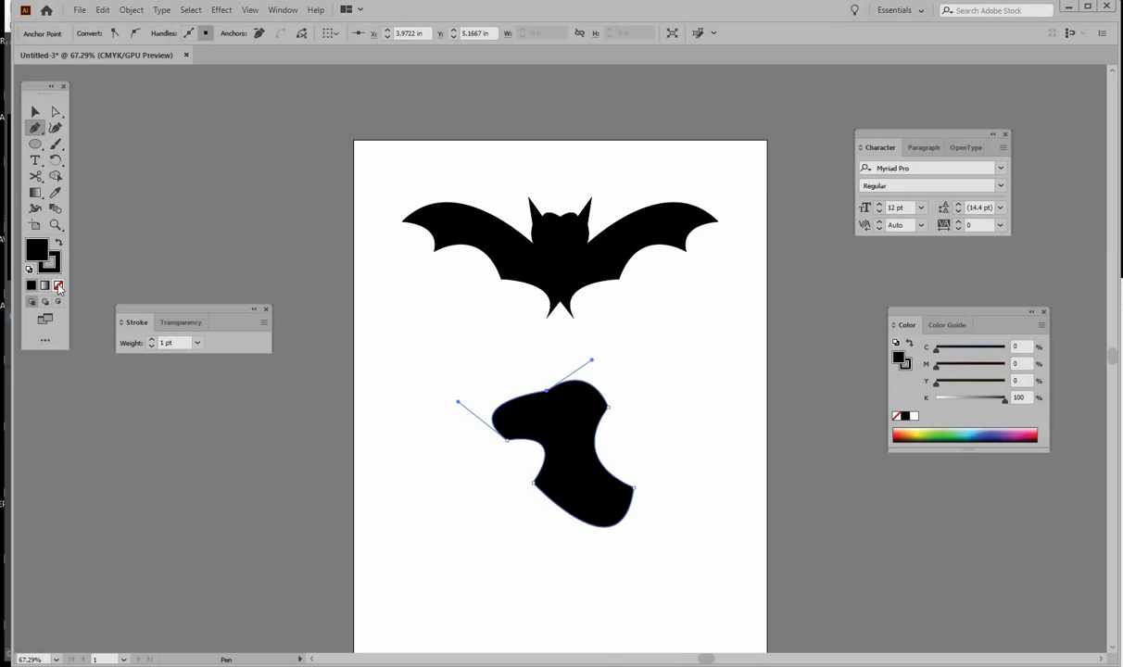
Set the freeform shape's fill to None and deselect it.
{"action": "left_click", "coordinate": [58, 287]}
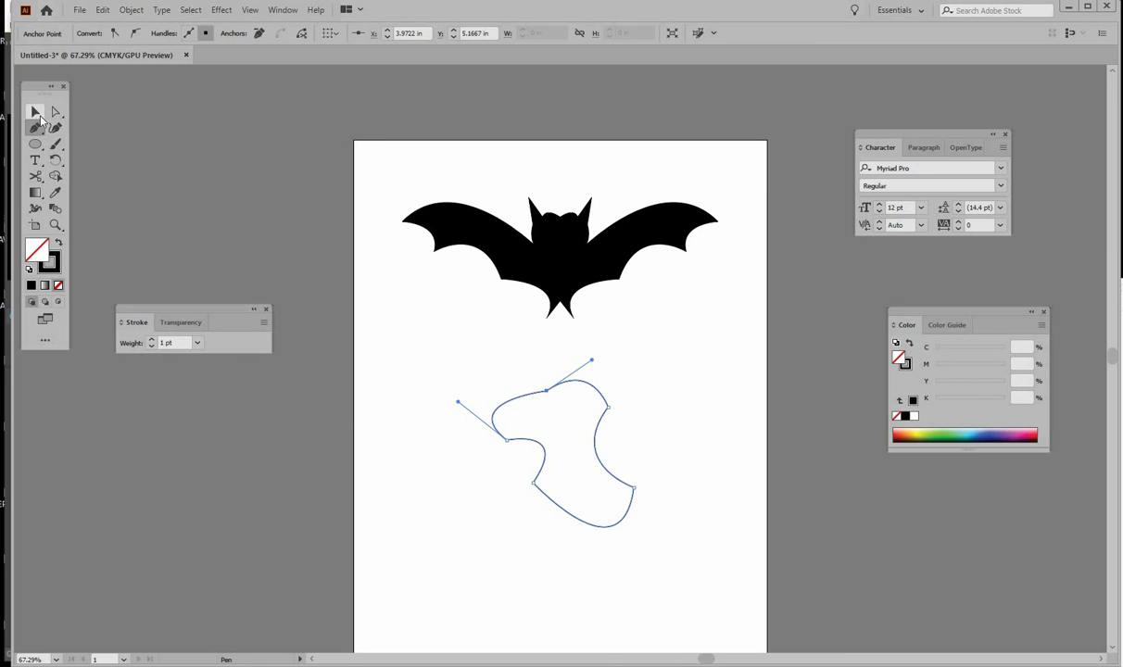
{"action": "left_click", "coordinate": [36, 112]}
{"action": "left_click", "coordinate": [448, 463]}
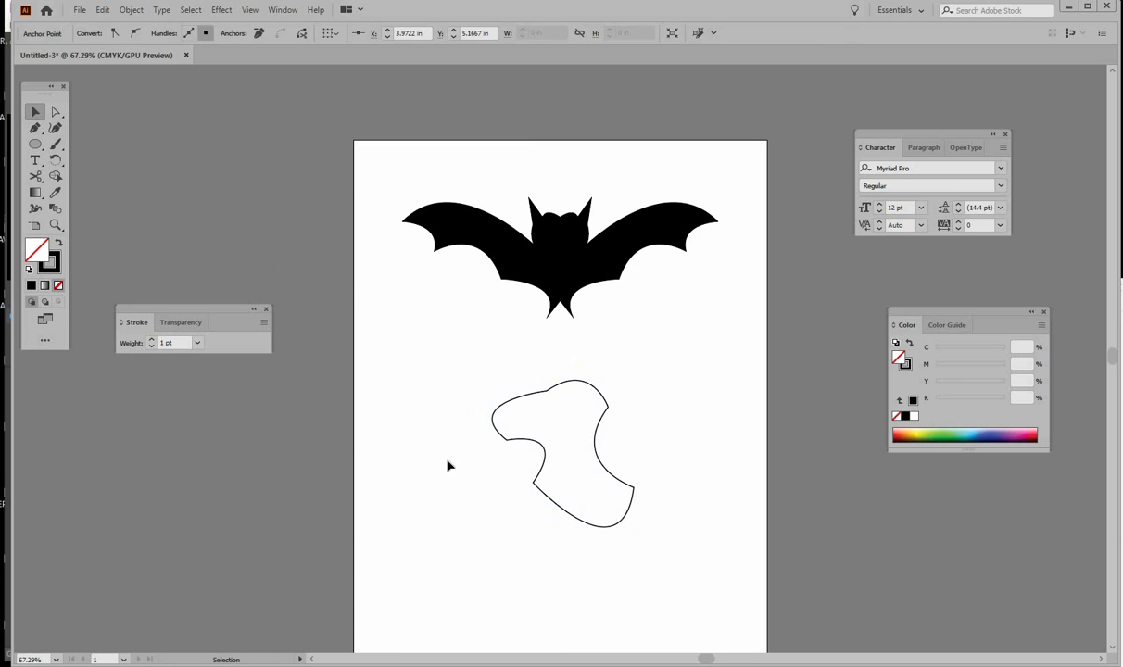
Add five anchor points around the freeform outline with the Pen tool, one on each curved segment.
{"action": "left_click", "coordinate": [597, 385]}
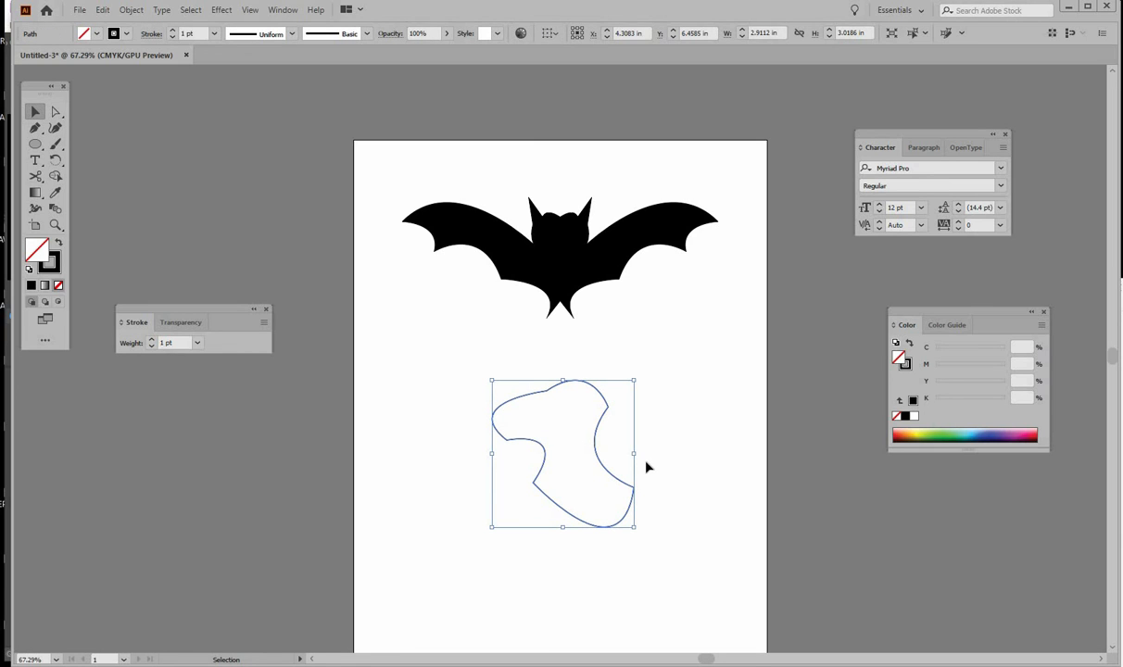
{"action": "left_click", "coordinate": [55, 112]}
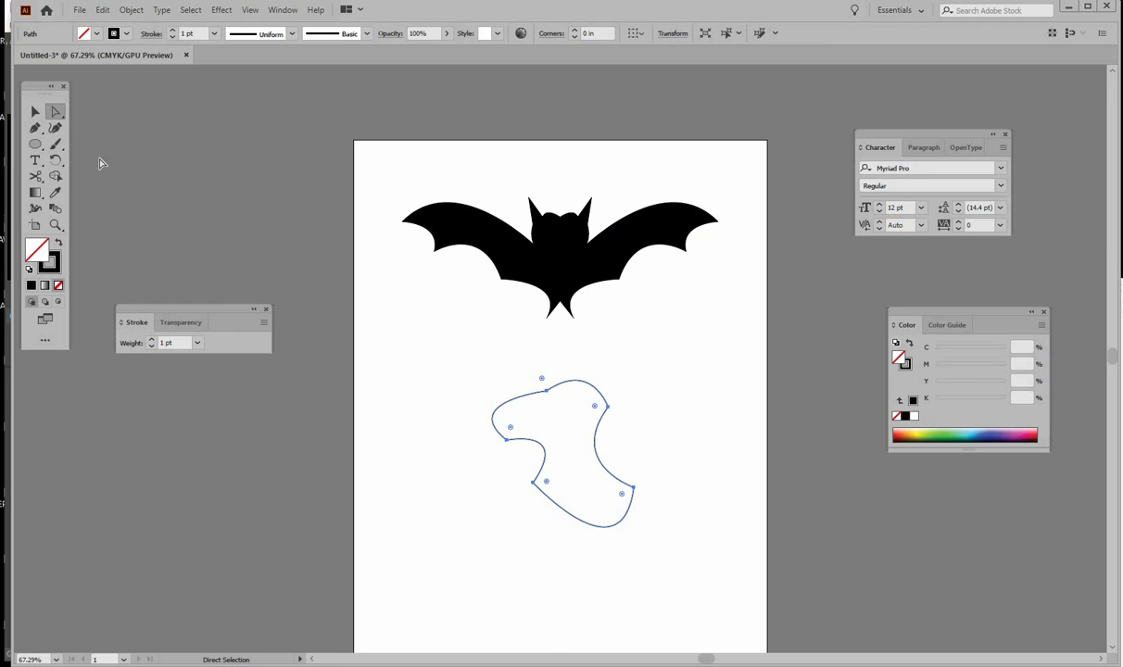
{"action": "left_click", "coordinate": [633, 390]}
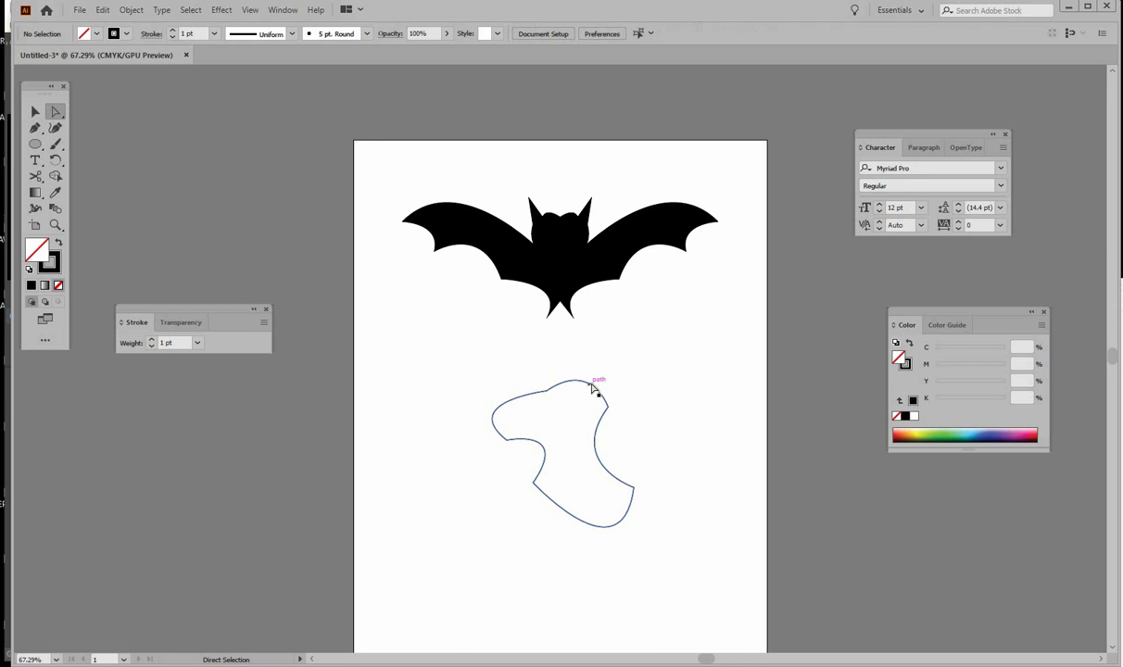
{"action": "left_click", "coordinate": [591, 389]}
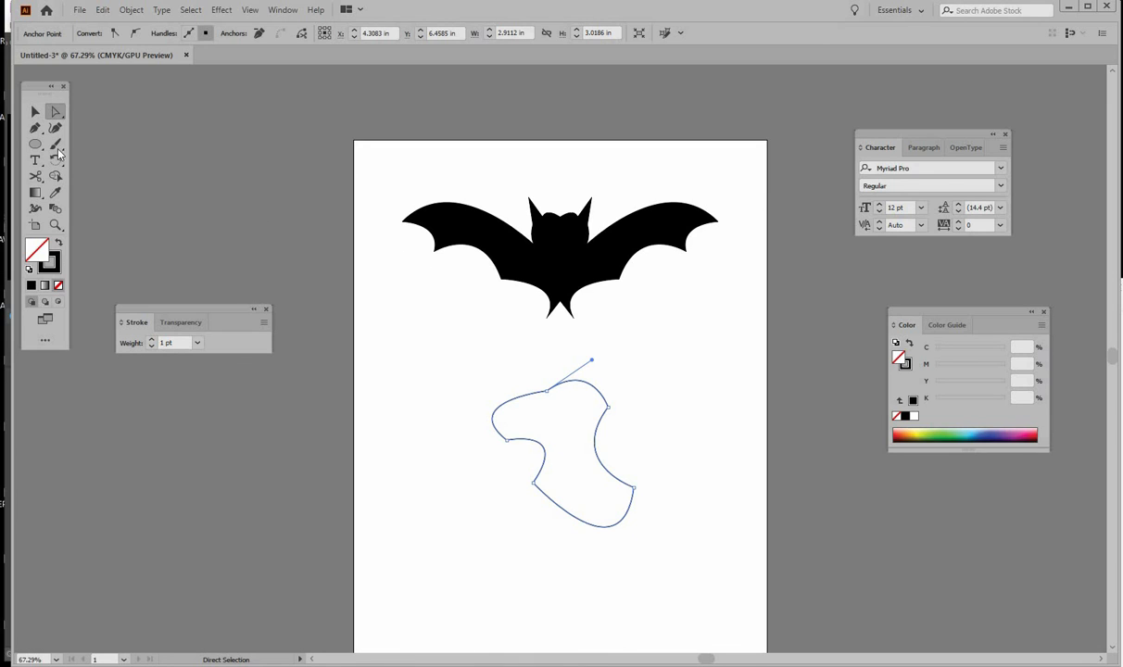
{"action": "left_click", "coordinate": [35, 127]}
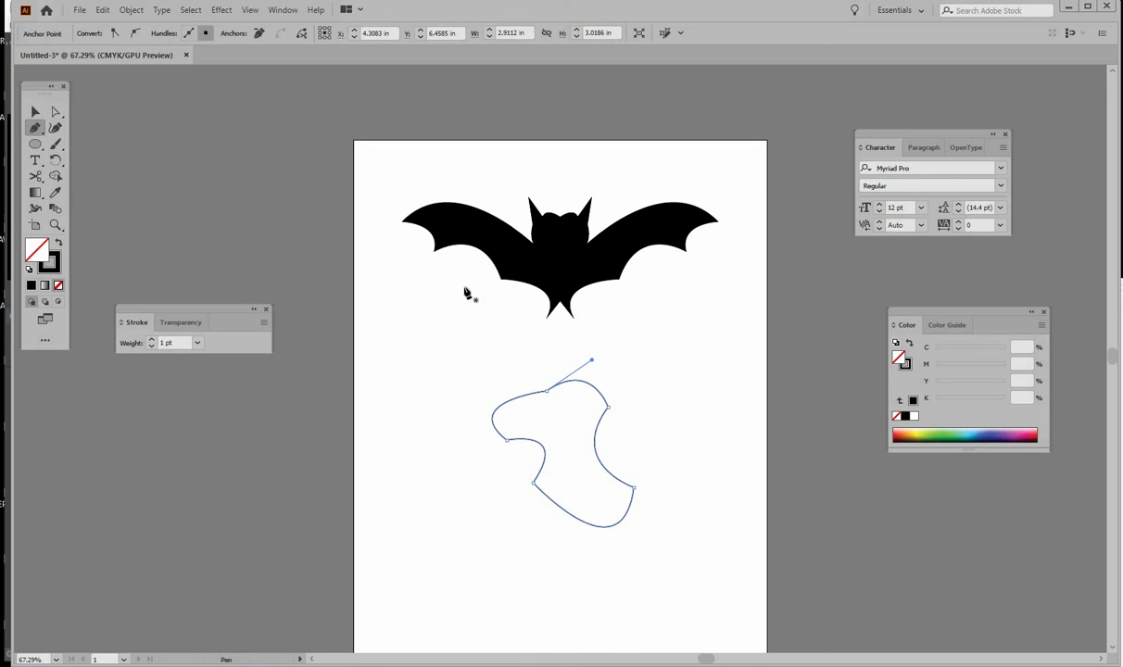
{"action": "left_click", "coordinate": [508, 404]}
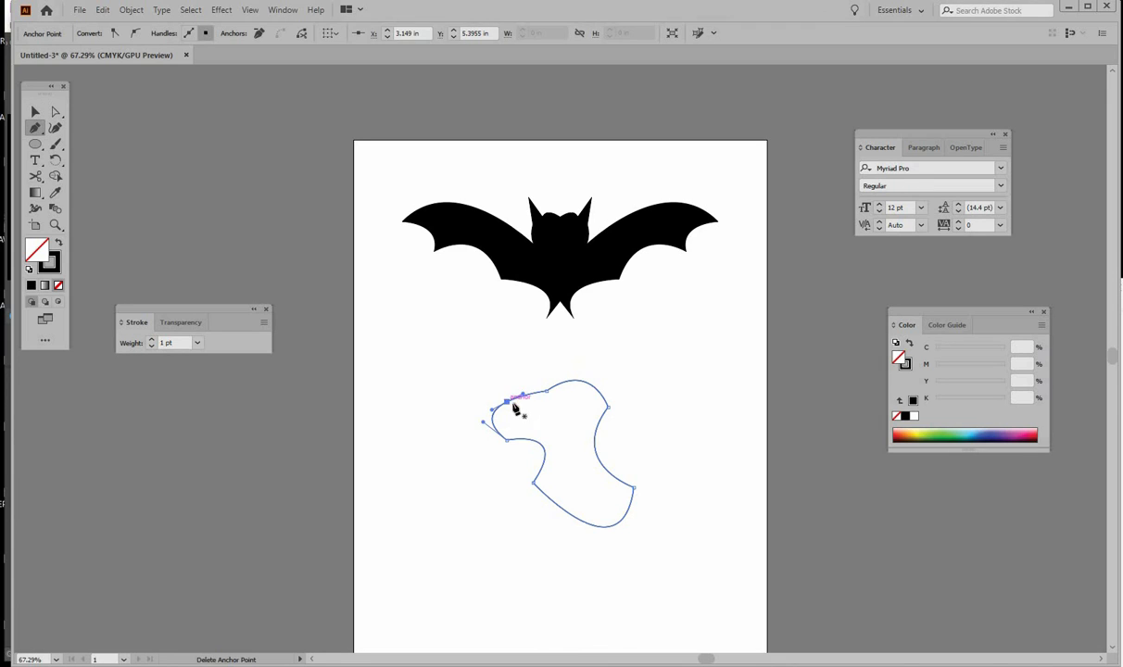
{"action": "left_click", "coordinate": [576, 379]}
{"action": "left_click", "coordinate": [600, 463]}
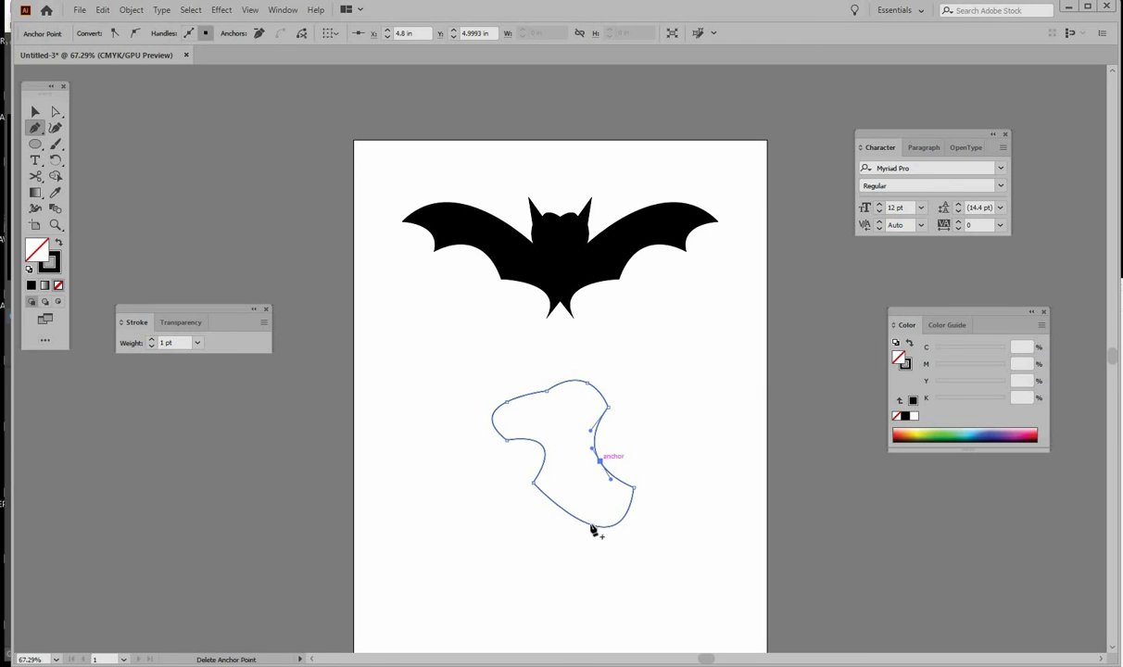
{"action": "left_click", "coordinate": [582, 522]}
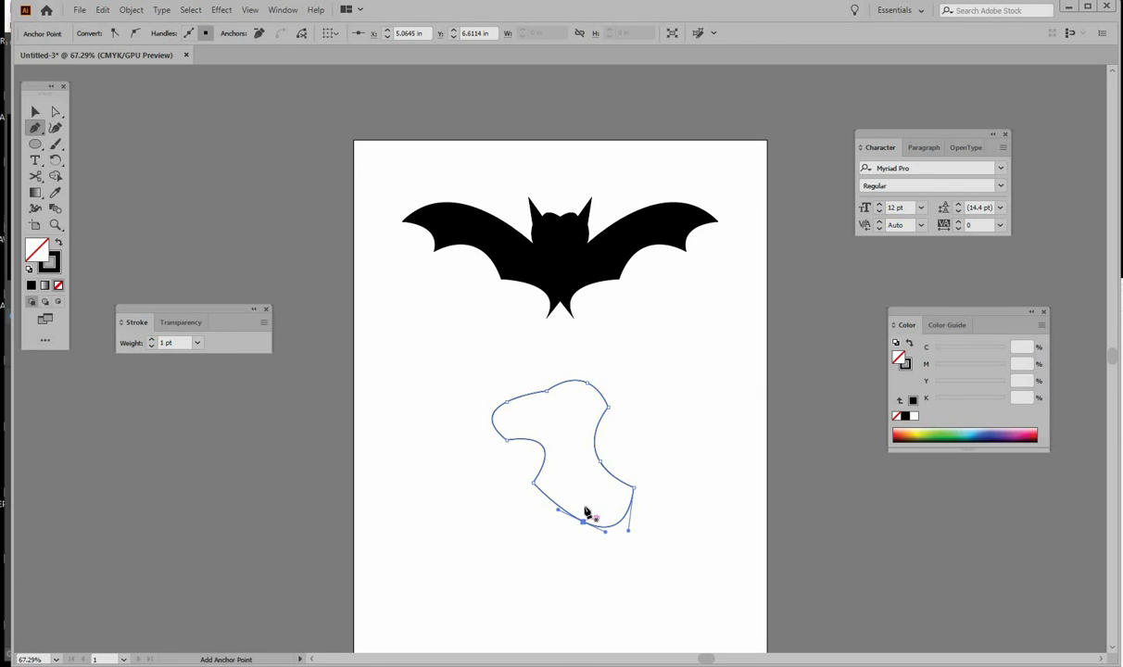
{"action": "left_click", "coordinate": [545, 452]}
Reshape the freeform outline by moving its upper-left anchor, adjusting the right-side anchor's handles and raising the bottom anchor.
{"action": "left_click", "coordinate": [56, 112]}
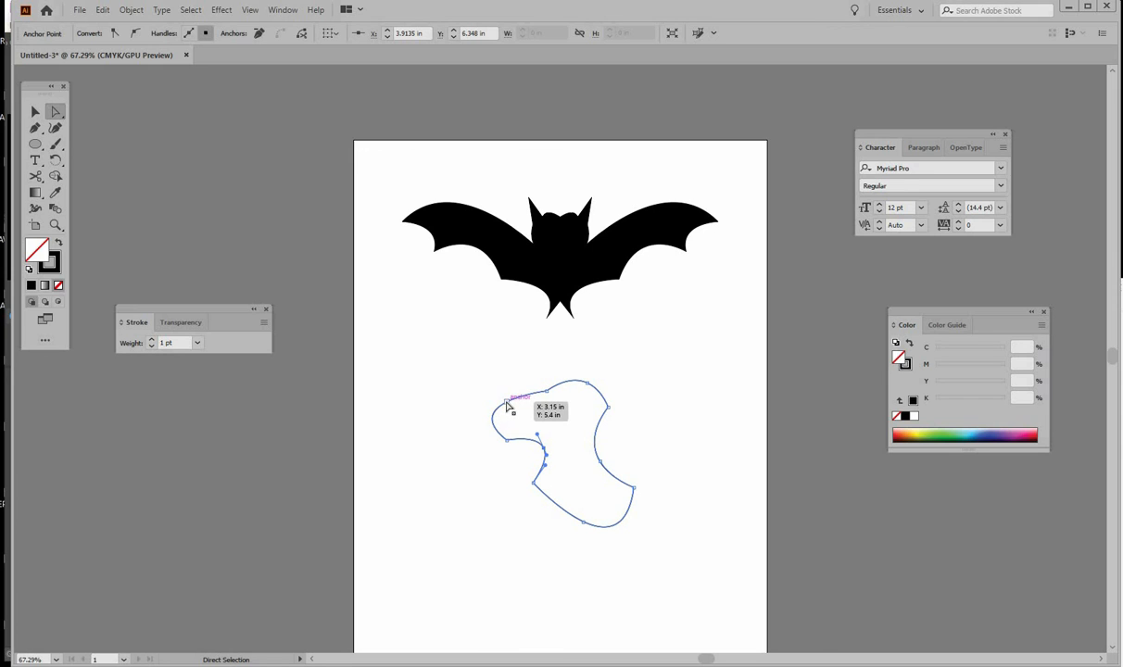
{"action": "left_click_drag", "start_coordinate": [506, 404], "coordinate": [524, 432]}
{"action": "left_click", "coordinate": [599, 473]}
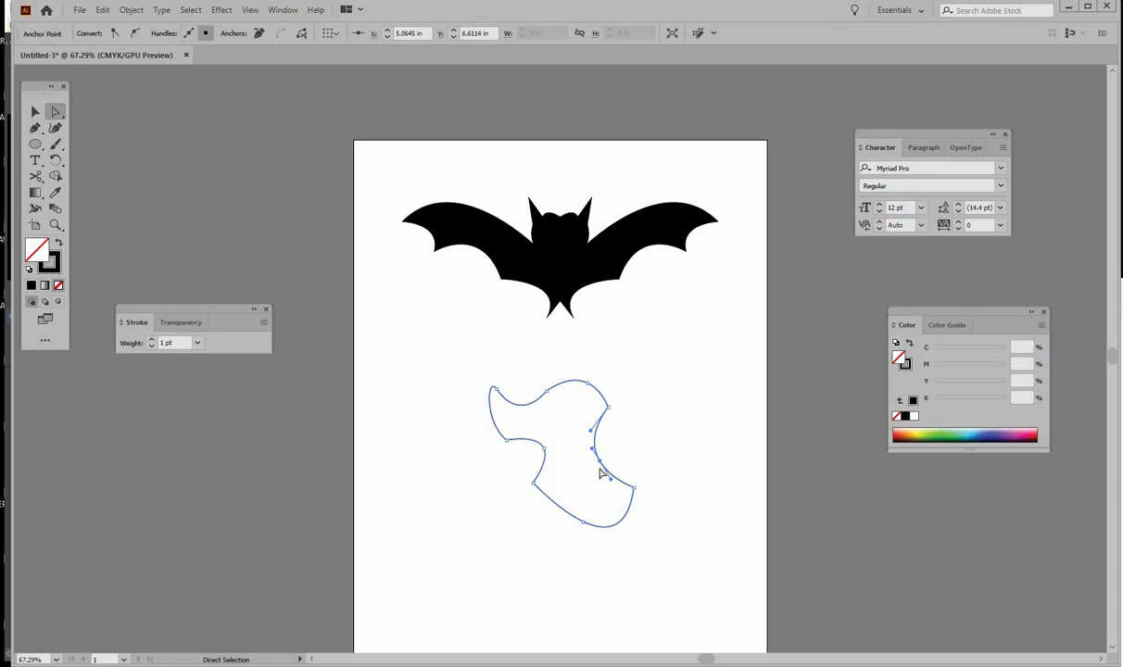
{"action": "left_click_drag", "start_coordinate": [591, 452], "coordinate": [587, 484]}
{"action": "left_click_drag", "start_coordinate": [582, 535], "coordinate": [585, 505]}
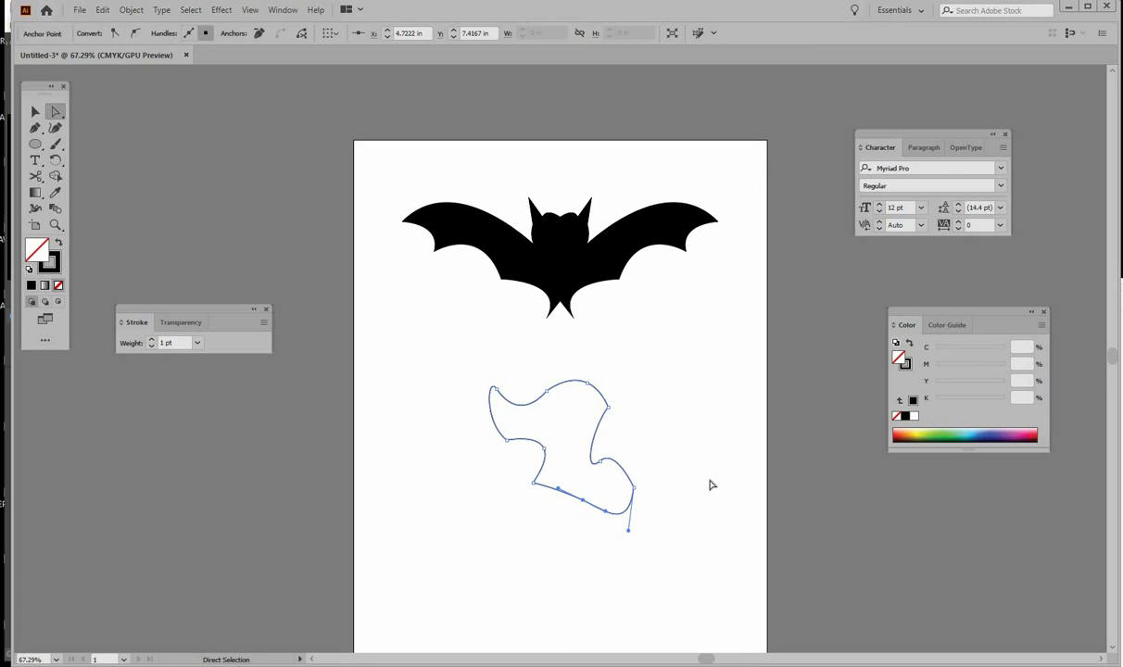
{"action": "left_click", "coordinate": [651, 436]}
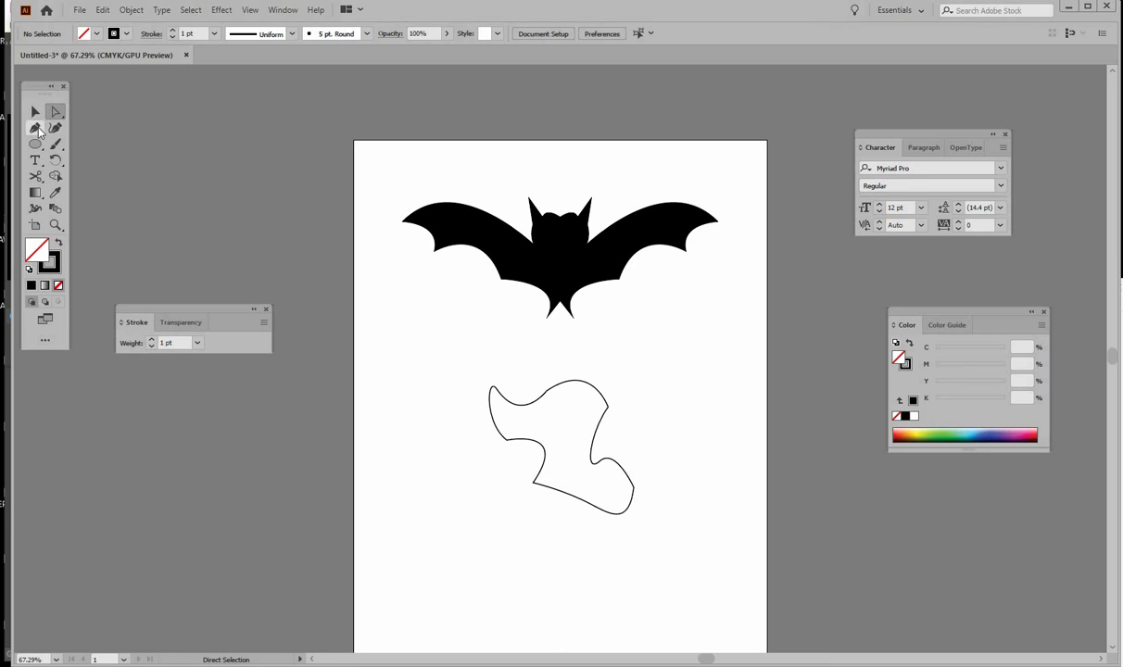
Delete the added anchor point on the inward curve of the freeform shape's right side.
{"action": "left_click", "coordinate": [36, 128]}
{"action": "left_click", "coordinate": [54, 112]}
{"action": "left_click", "coordinate": [563, 382]}
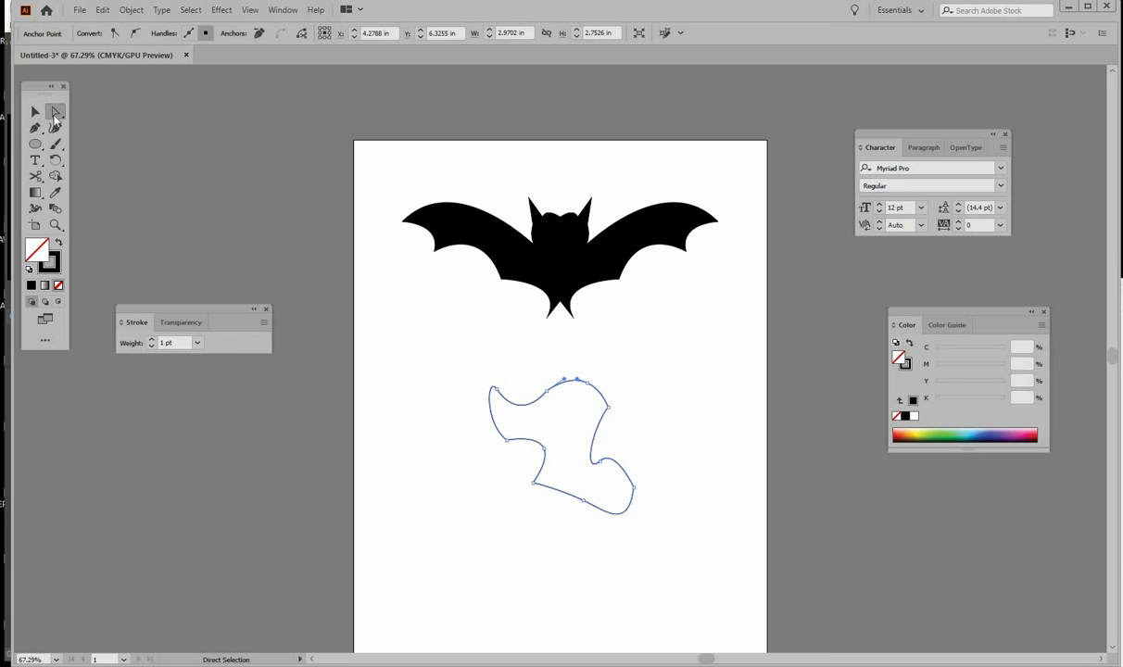
{"action": "left_click", "coordinate": [36, 128]}
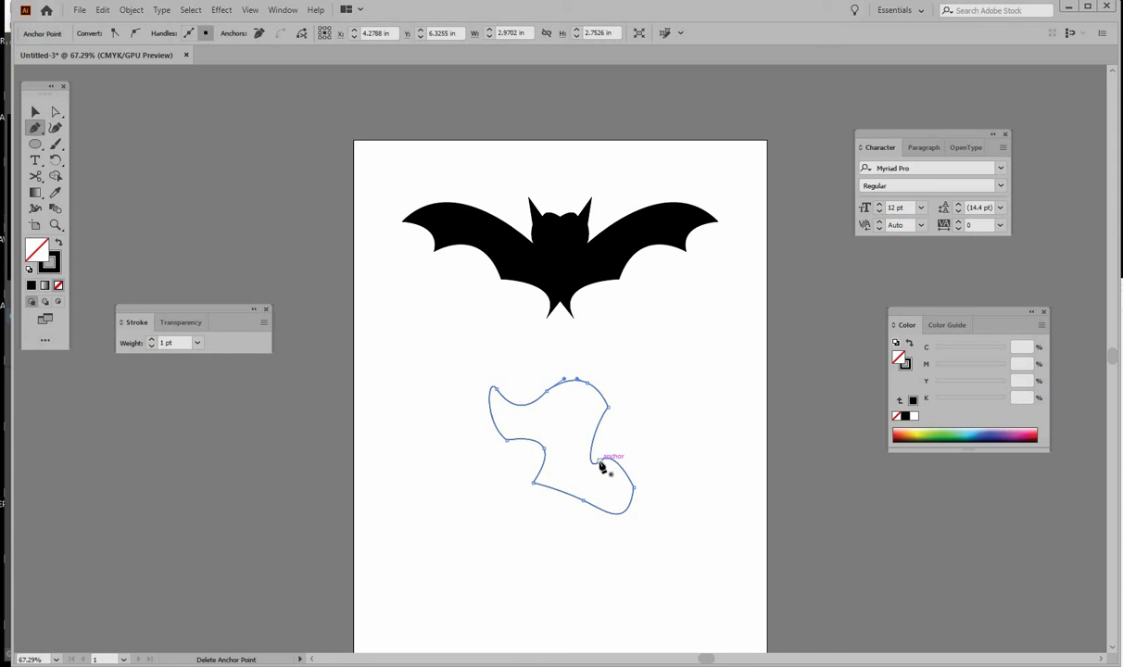
{"action": "left_click", "coordinate": [600, 463]}
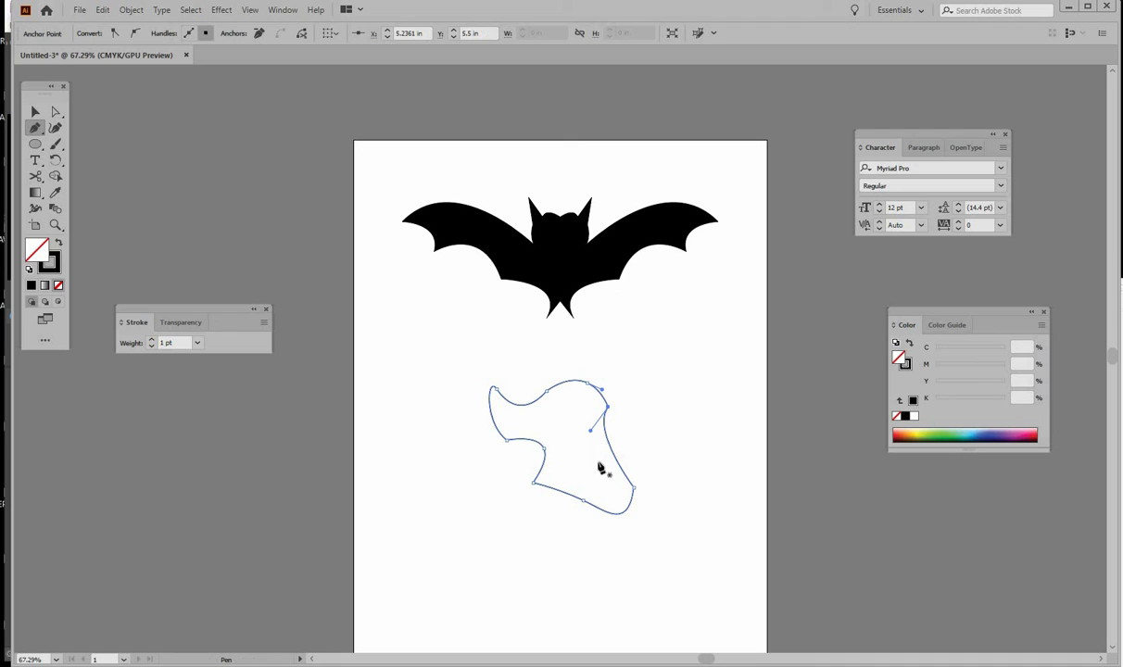
Convert the freeform shape's bottom-edge anchor to a corner point with the Anchor Point tool, after pulling out new handles once.
{"action": "left_click", "coordinate": [37, 130]}
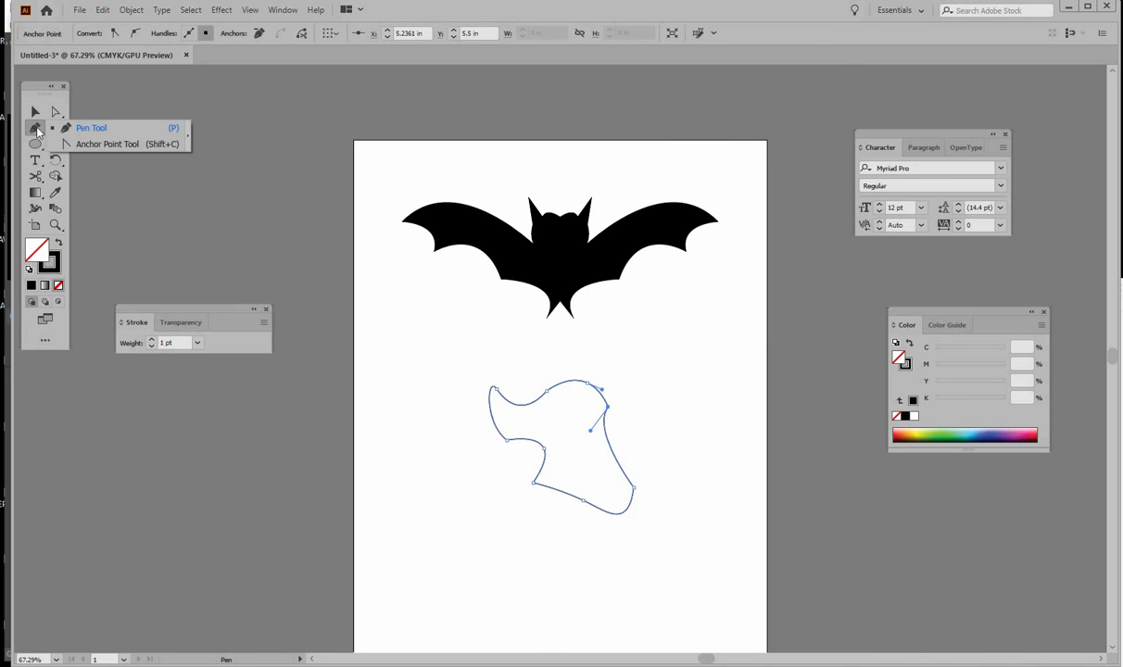
{"action": "left_click", "coordinate": [93, 145]}
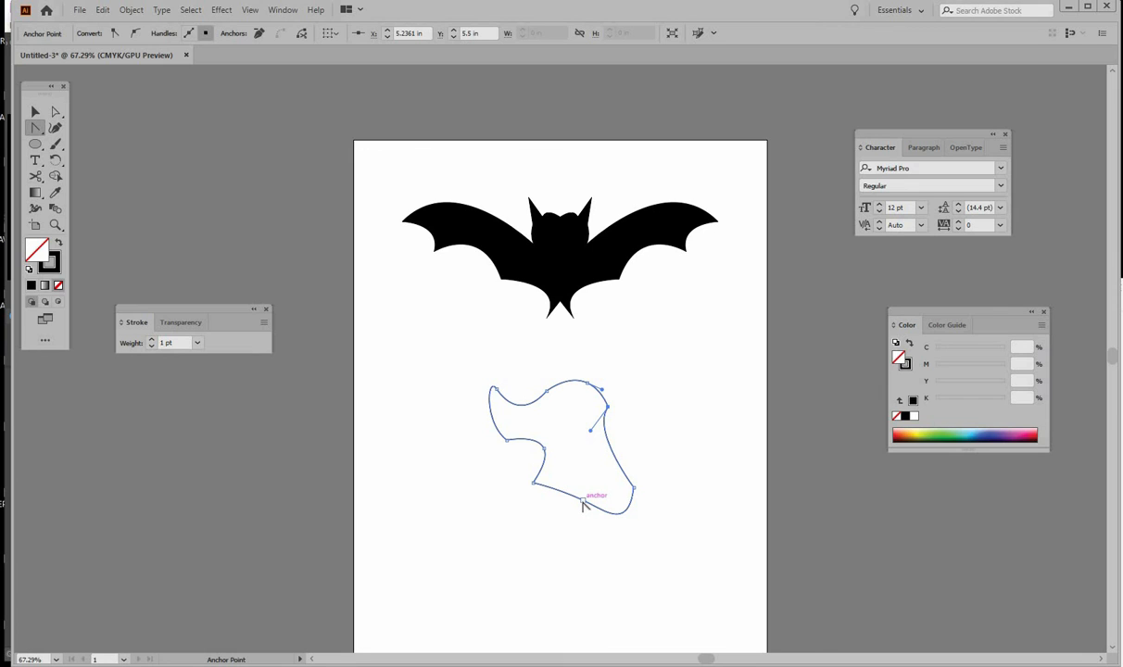
{"action": "mouse_move", "coordinate": [583, 505]}
{"action": "left_mouse_down"}
{"action": "mouse_move", "coordinate": [576, 511]}
{"action": "mouse_move", "coordinate": [592, 505]}
{"action": "left_mouse_up"}
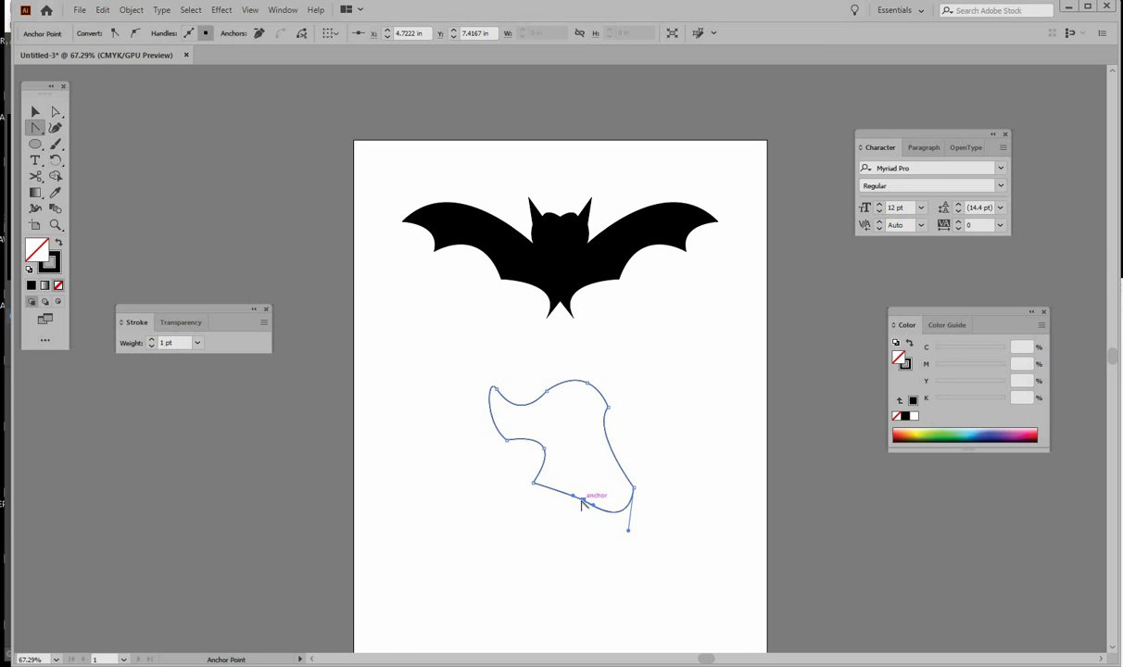
{"action": "left_click", "coordinate": [584, 501]}
{"action": "left_click", "coordinate": [55, 111]}
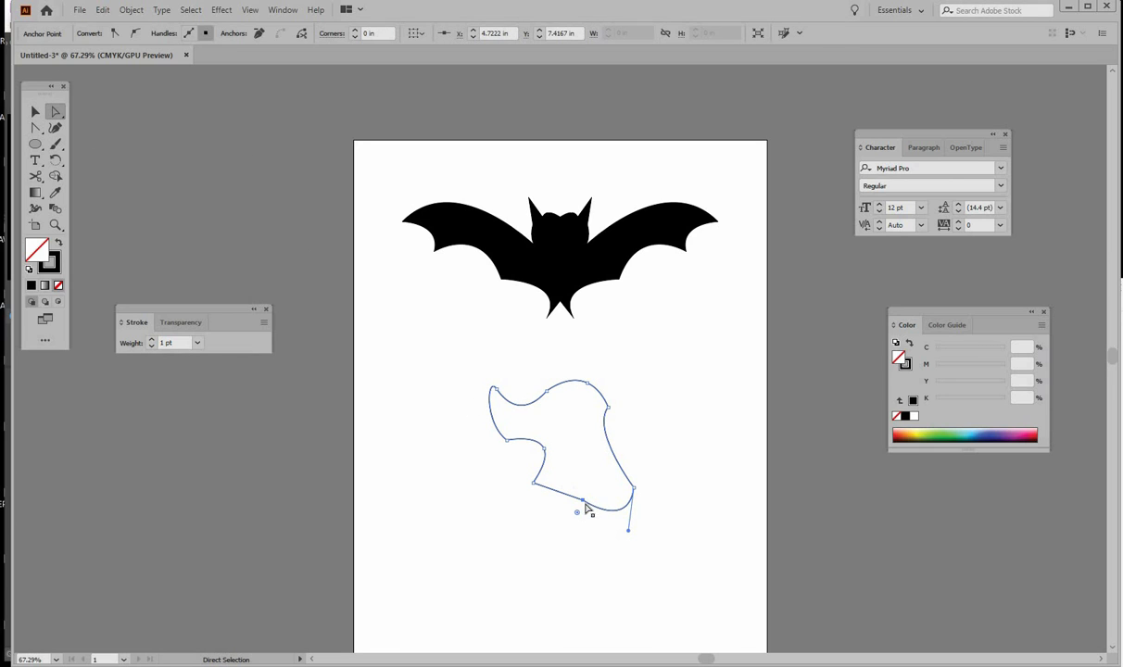
Lower the freeform shape's bottom corner anchor to about X 4.42 in, Y 8.17 in, and convert the anchor between its two top curves to a corner point.
{"action": "left_click_drag", "start_coordinate": [585, 507], "coordinate": [569, 537]}
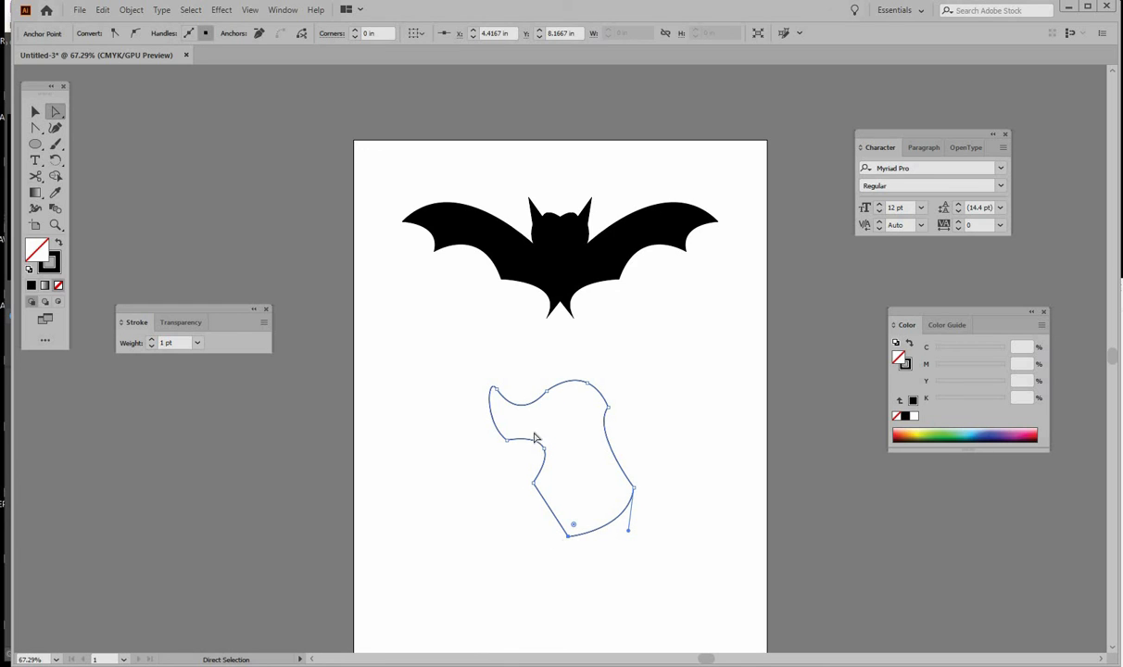
{"action": "left_click", "coordinate": [36, 127]}
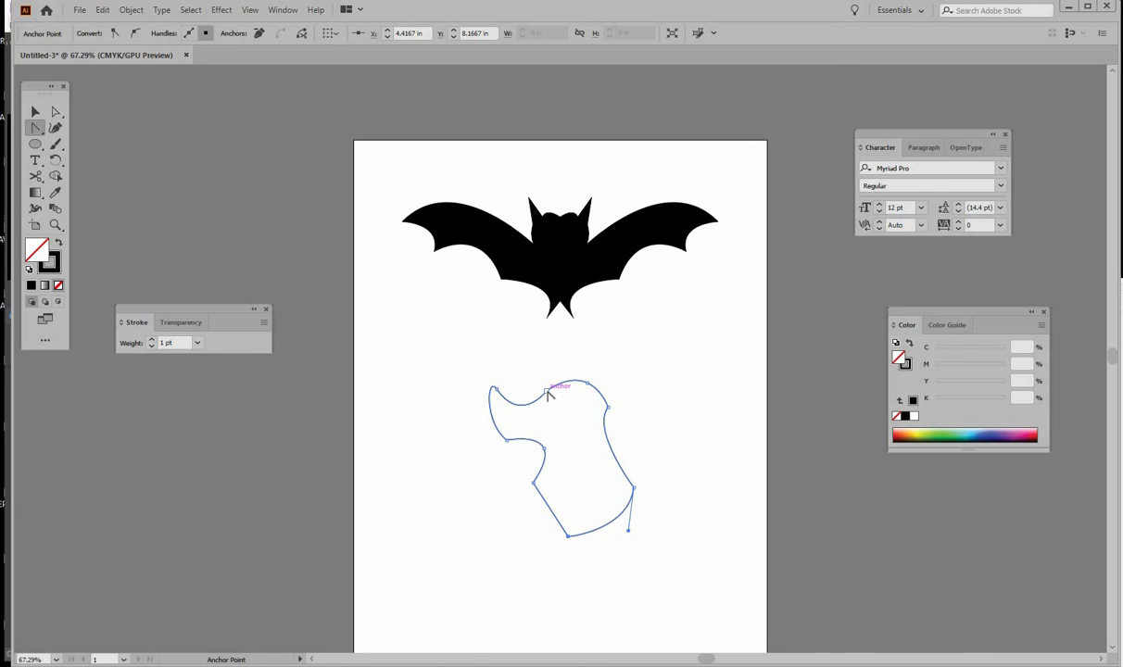
{"action": "left_click_drag", "start_coordinate": [547, 392], "coordinate": [541, 357]}
Move the converted top anchor with Direct Selection to about X 2.35 in, Y 3.01 in, pulling out a long spike beneath the bat's left wing.
{"action": "left_click", "coordinate": [54, 111]}
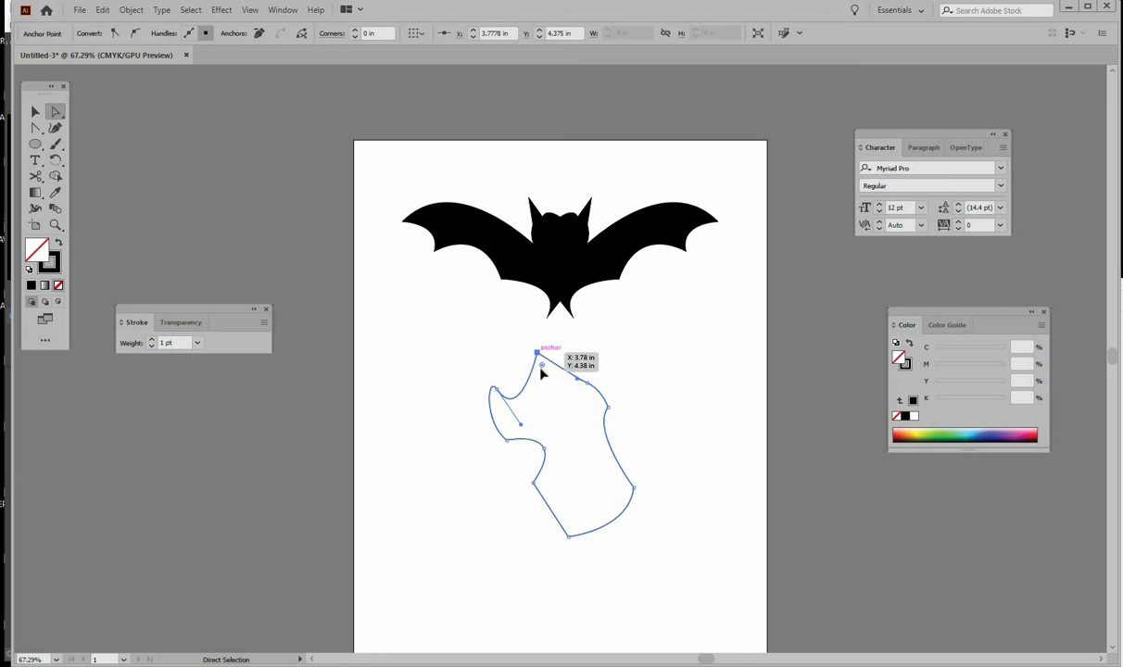
{"action": "mouse_move", "coordinate": [537, 354]}
{"action": "left_mouse_down"}
{"action": "mouse_move", "coordinate": [543, 382]}
{"action": "mouse_move", "coordinate": [533, 377]}
{"action": "left_mouse_up"}
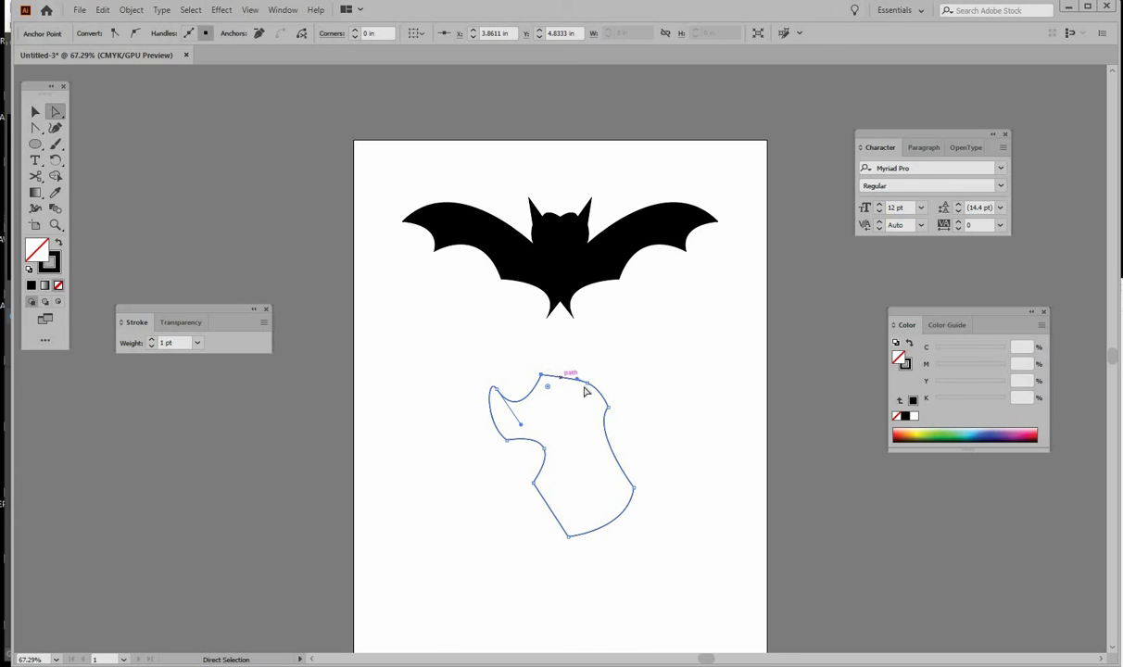
{"action": "left_click_drag", "start_coordinate": [541, 374], "coordinate": [446, 293]}
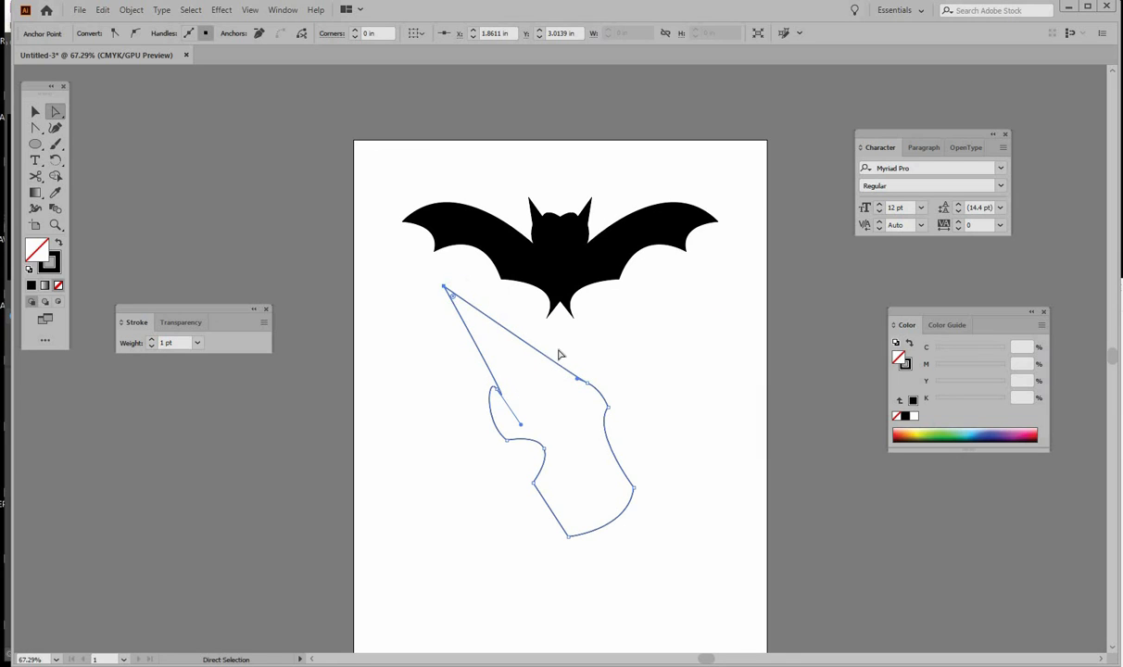
{"action": "left_click", "coordinate": [460, 278]}
{"action": "left_click", "coordinate": [444, 287]}
{"action": "left_click_drag", "start_coordinate": [445, 289], "coordinate": [468, 288]}
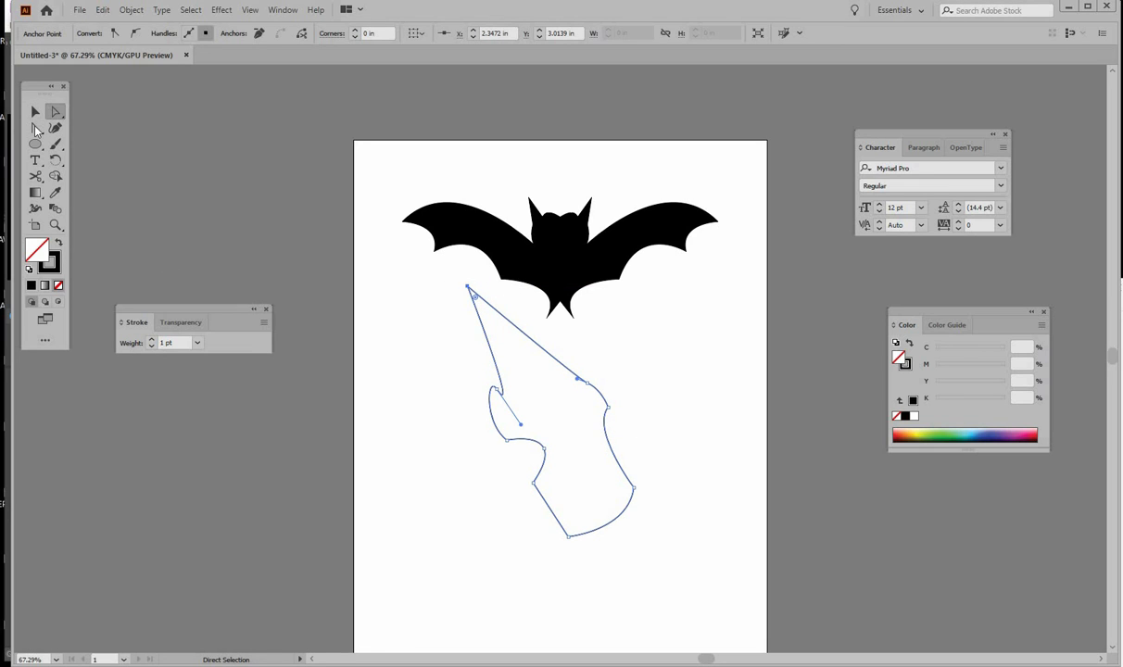
{"action": "left_click_drag", "start_coordinate": [35, 127], "coordinate": [89, 127]}
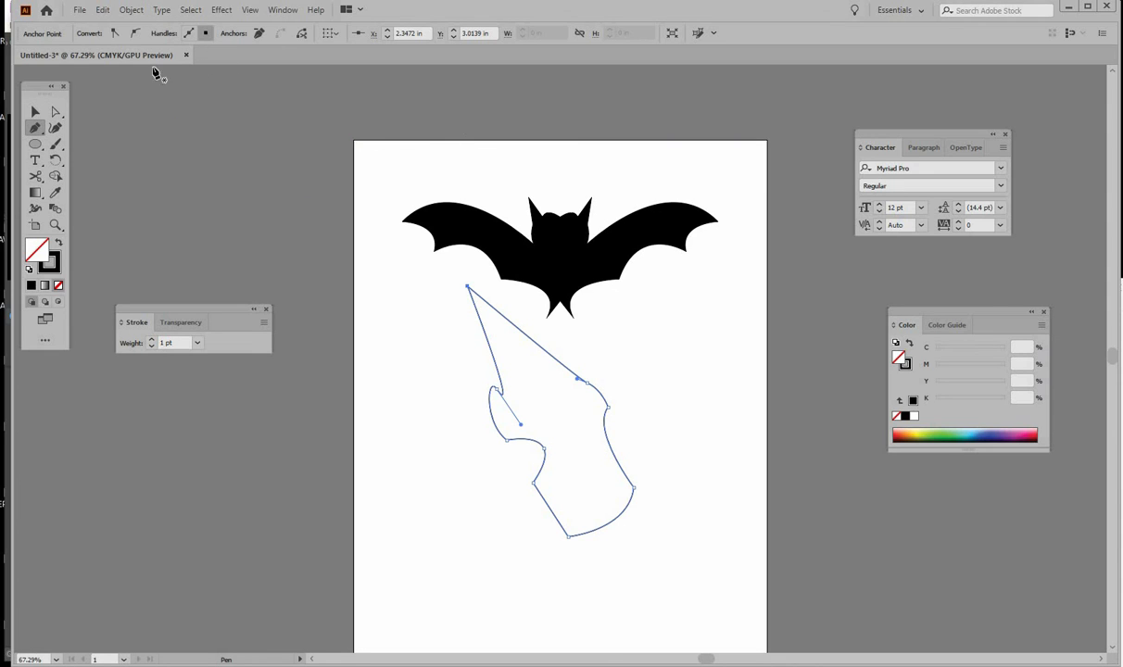
{"action": "left_click", "coordinate": [127, 11]}
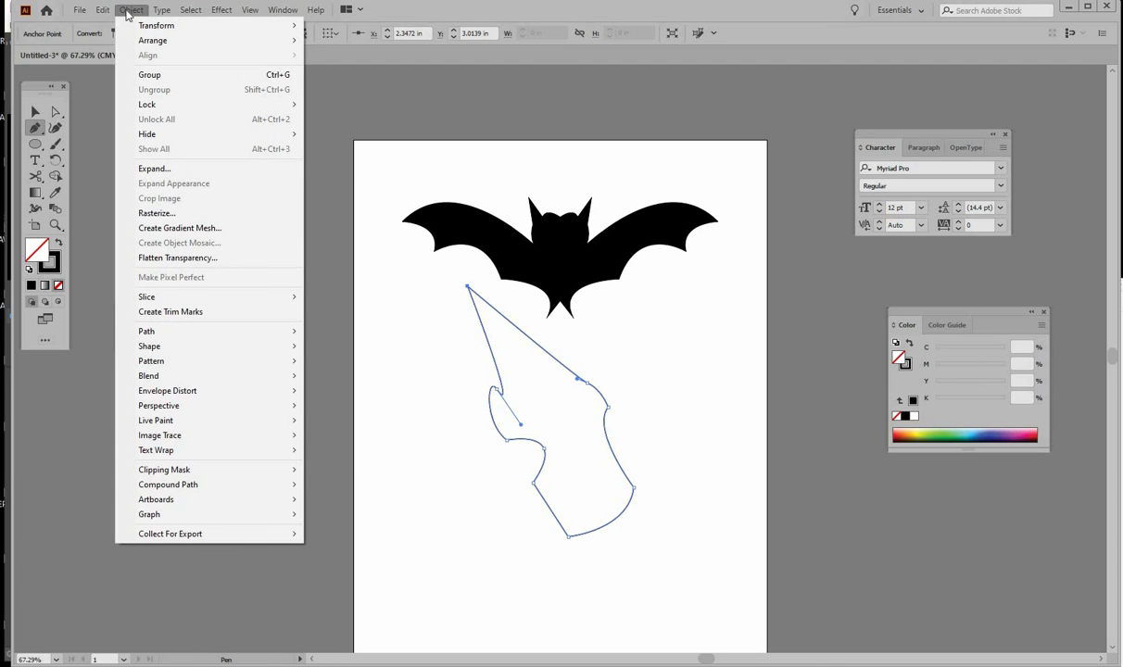
{"action": "mouse_move", "coordinate": [104, 12]}
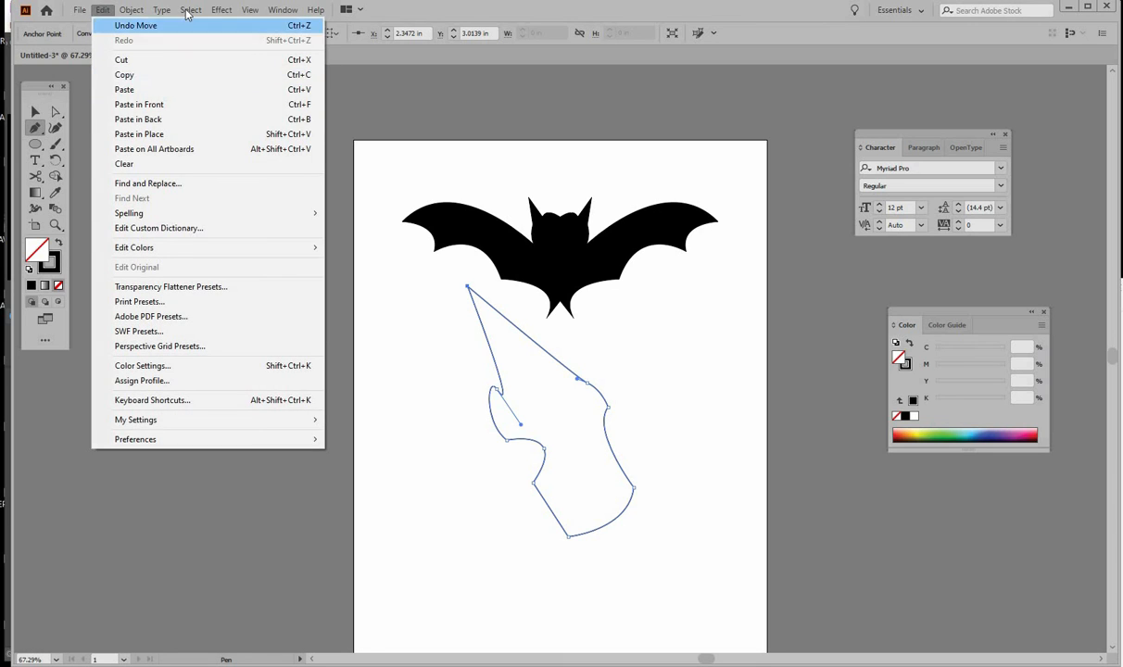
{"action": "mouse_move", "coordinate": [190, 12]}
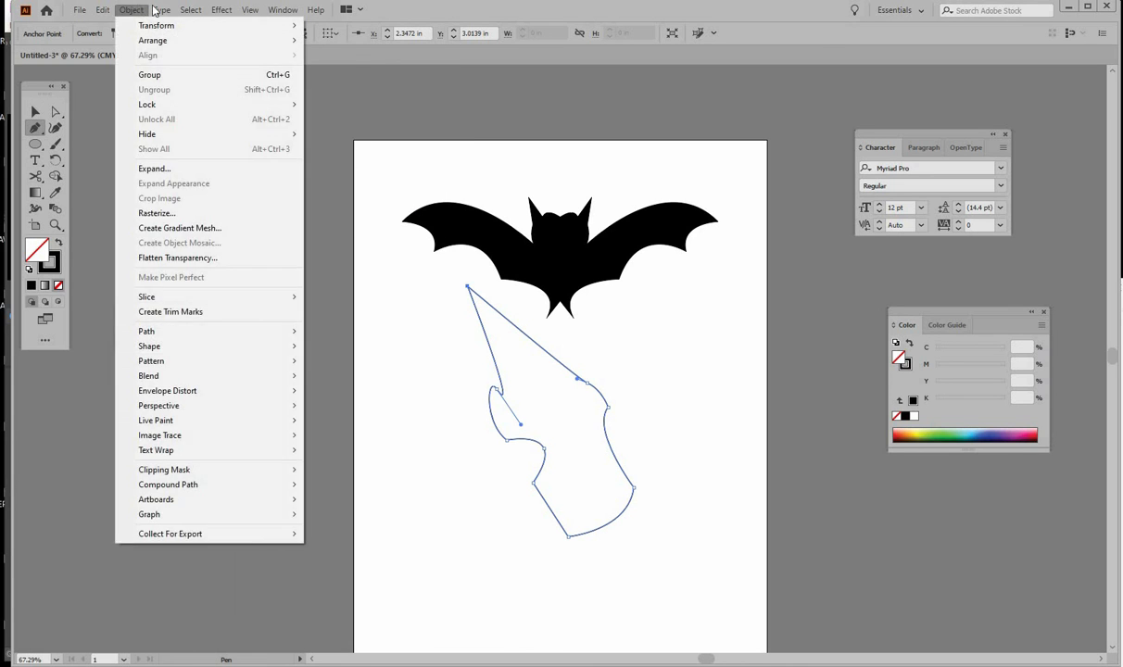
{"action": "mouse_move", "coordinate": [282, 11]}
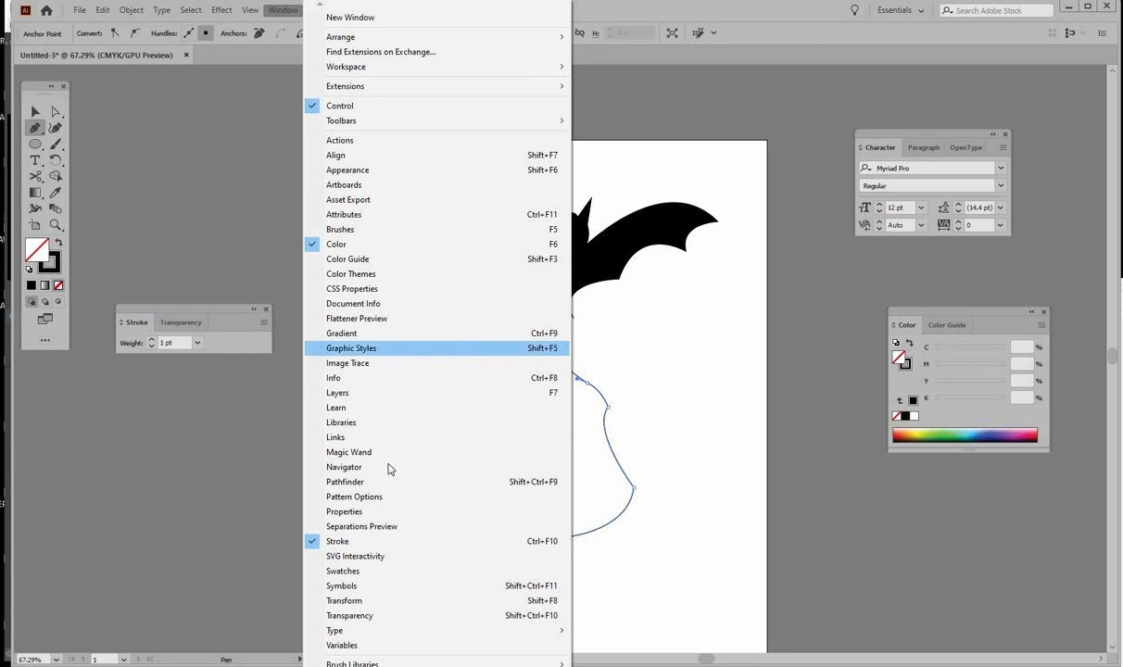
Switch to the Selection tool and deselect the freeform shape.
{"action": "left_click", "coordinate": [36, 111]}
{"action": "left_click", "coordinate": [235, 137]}
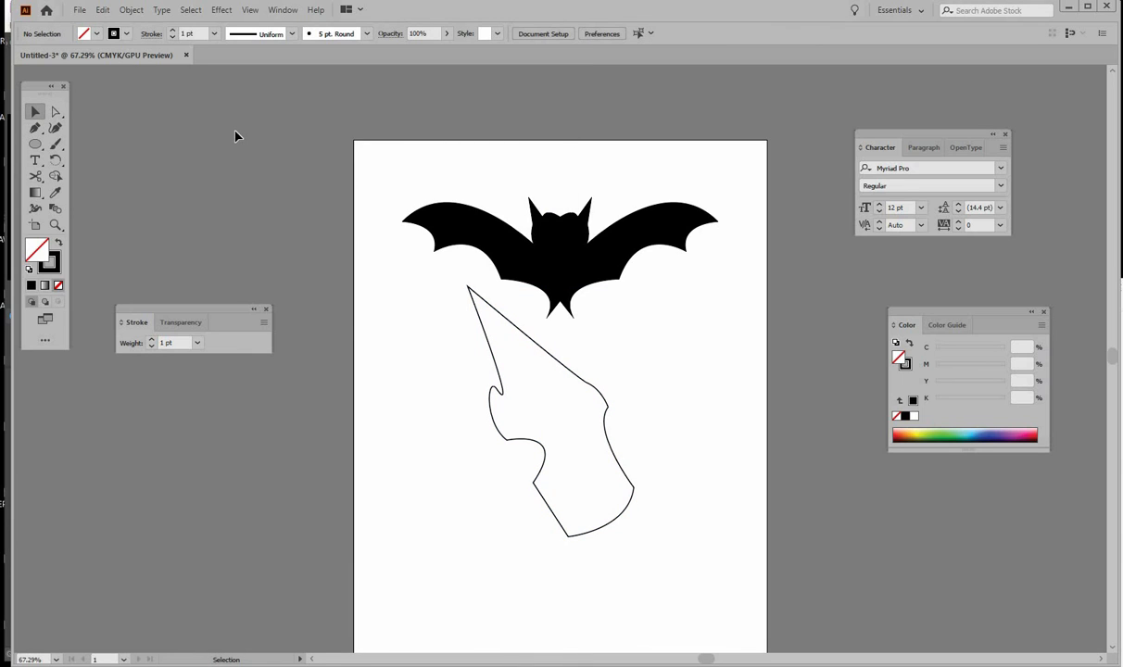